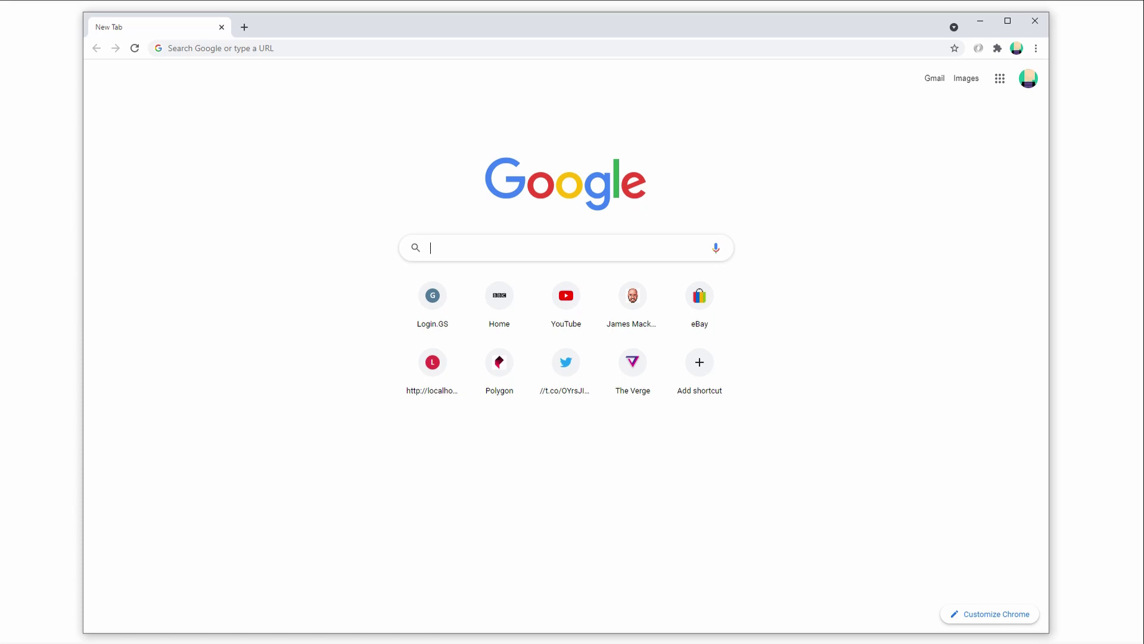
- Search for easy2boot and follow easy2boot.com's download links to the FossHub download page
{"action": "type", "text": "easy2"}
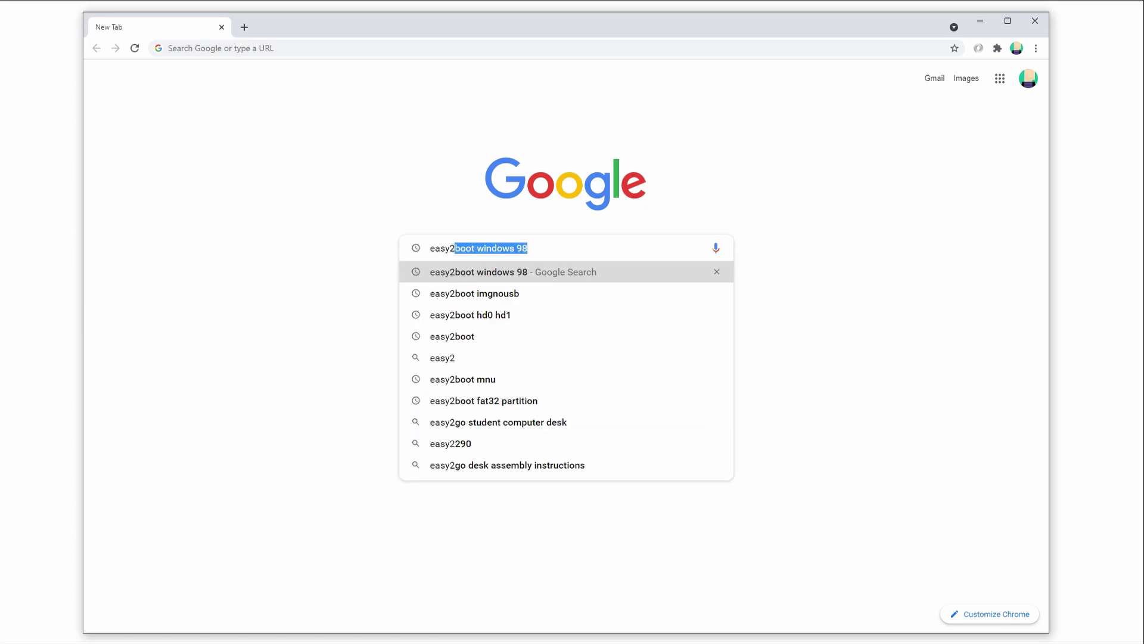
{"action": "type", "text": "boot"}
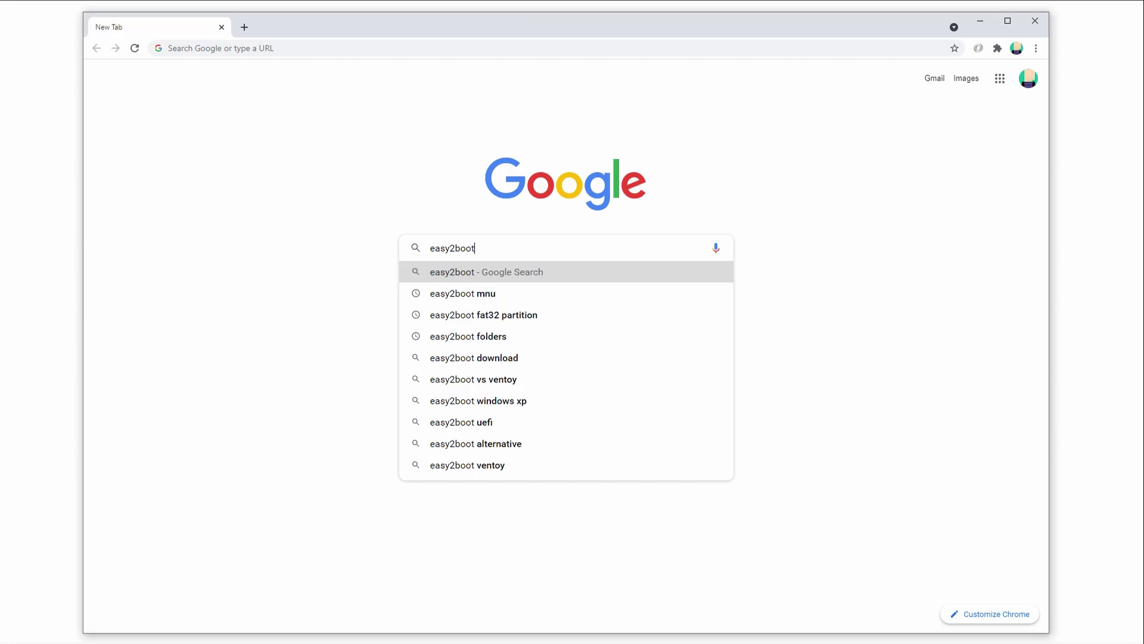
{"action": "key", "text": "Return"}
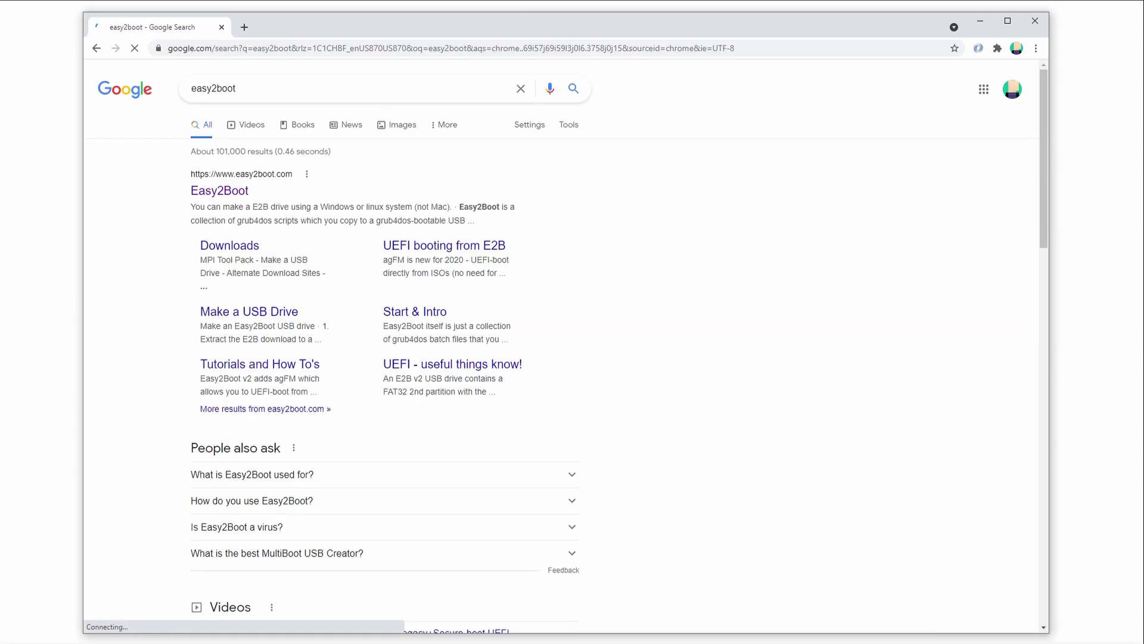
{"action": "left_click", "coordinate": [245, 198]}
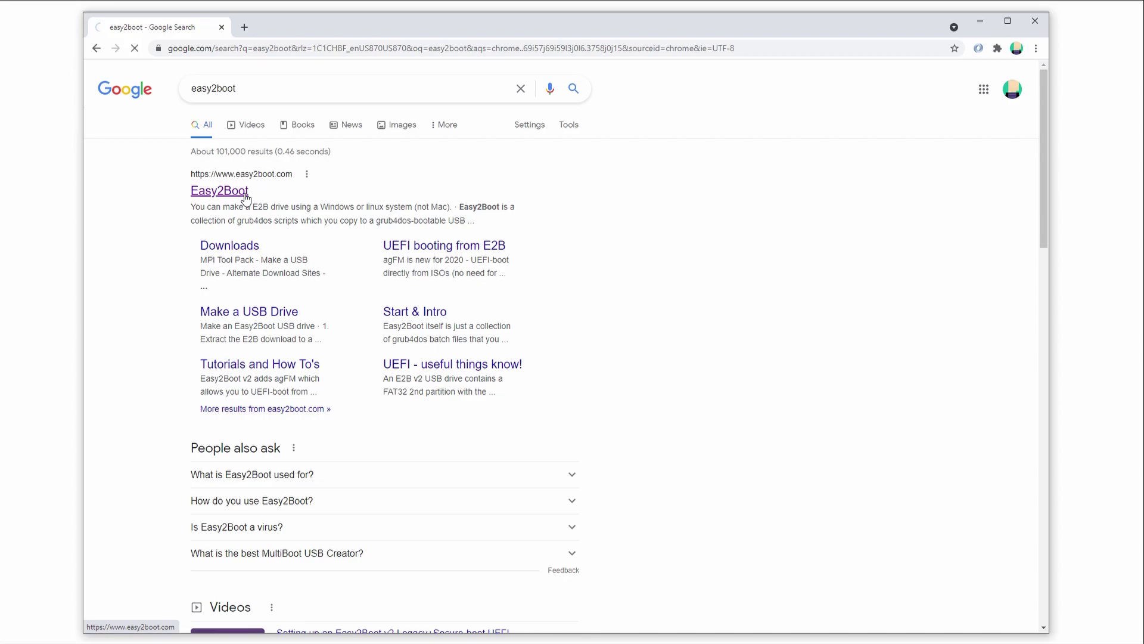
{"action": "scroll", "coordinate": [547, 412], "scroll_direction": "down", "scroll_amount": 4}
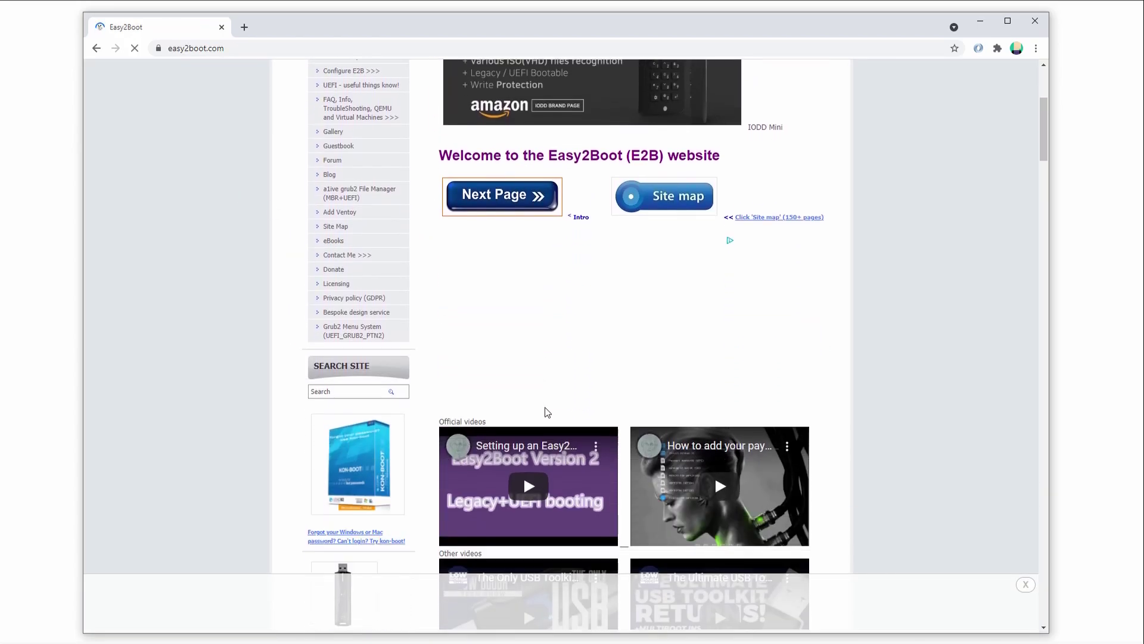
{"action": "scroll", "coordinate": [547, 413], "scroll_direction": "down", "scroll_amount": 7}
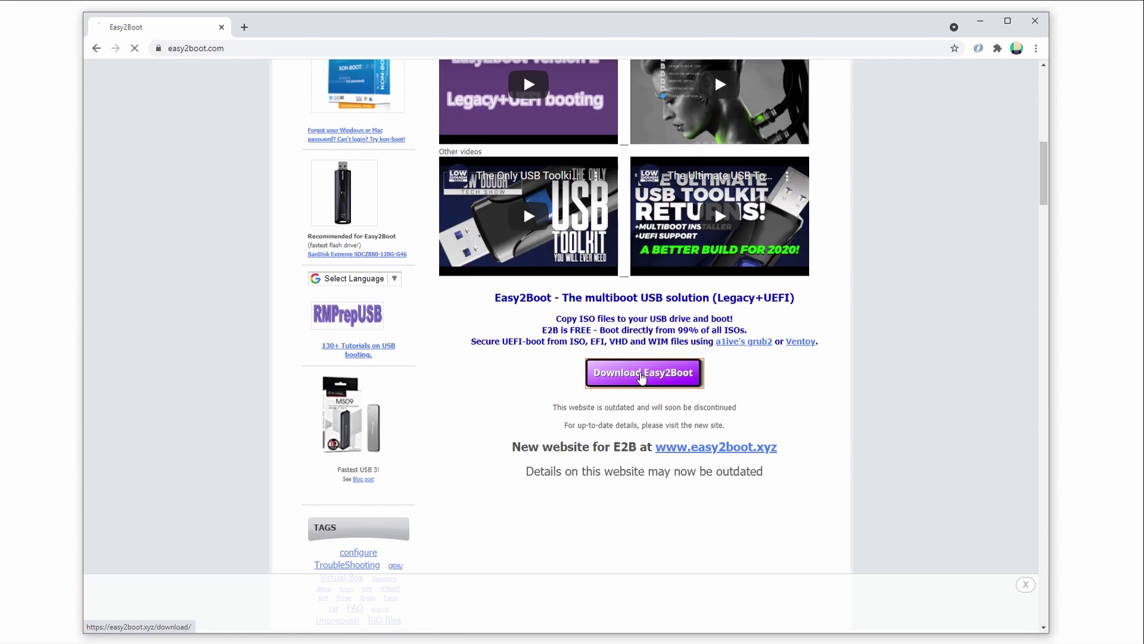
{"action": "left_click", "coordinate": [642, 374]}
{"action": "scroll", "coordinate": [210, 277], "scroll_direction": "down", "scroll_amount": 2}
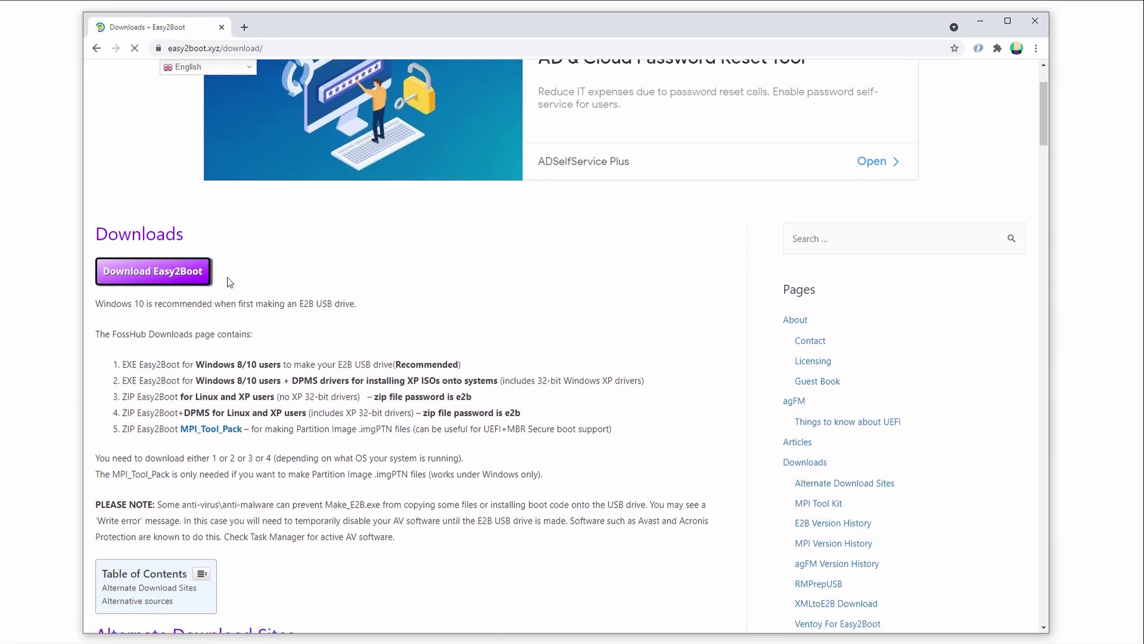
{"action": "left_click", "coordinate": [155, 271]}
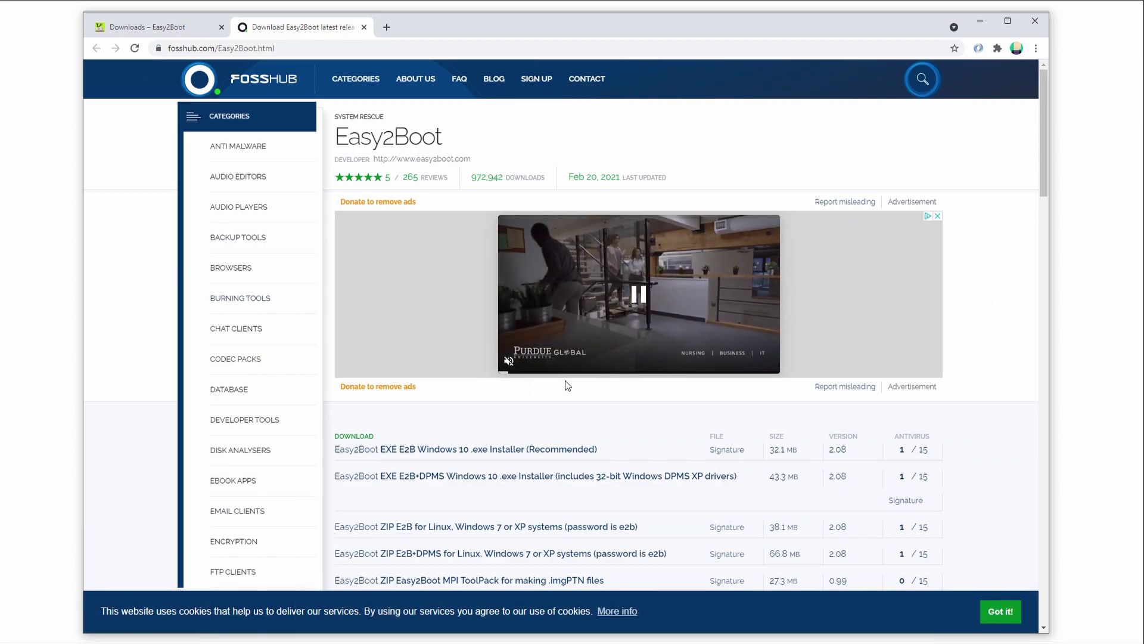
- Download the recommended Easy2Boot_v2.08.exe installer and run it
{"action": "scroll", "coordinate": [567, 386], "scroll_direction": "down", "scroll_amount": 2}
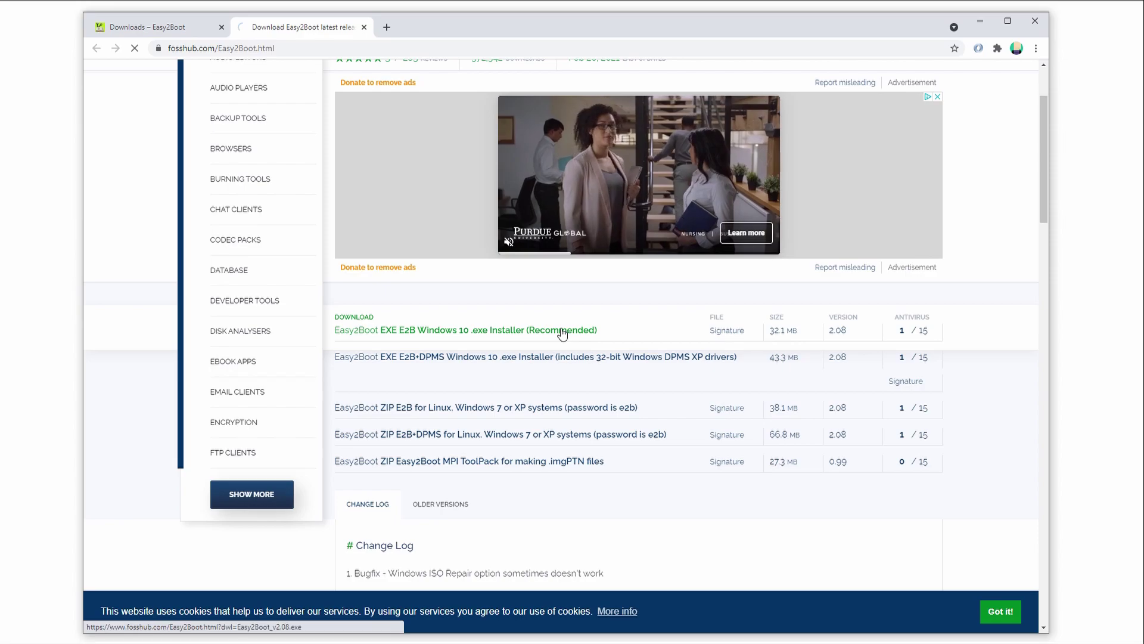
{"action": "left_click", "coordinate": [562, 331]}
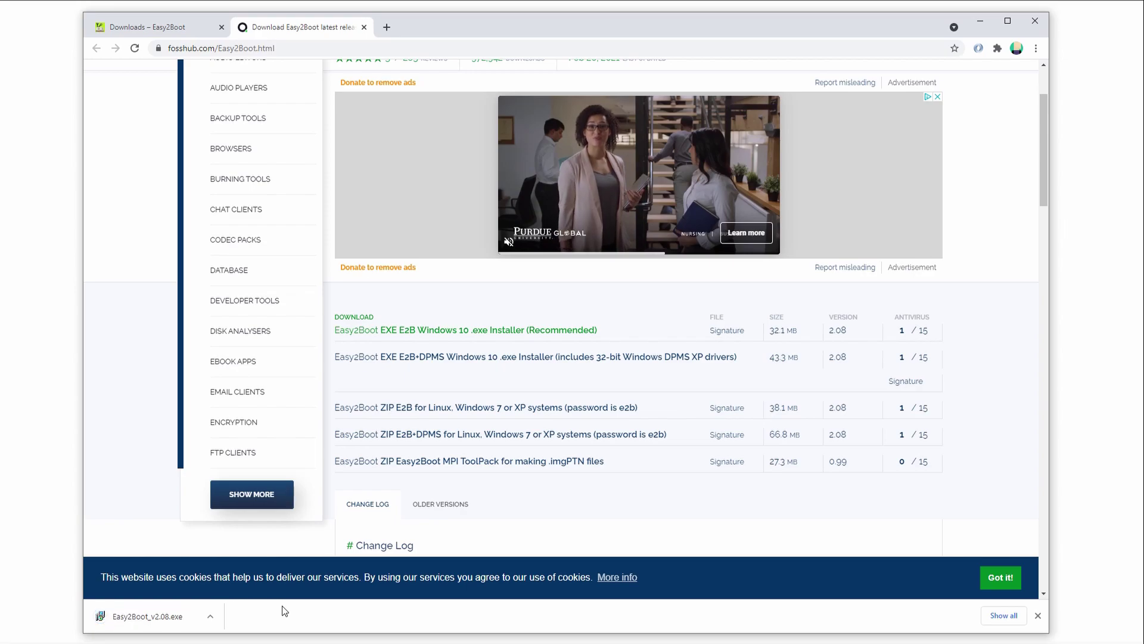
{"action": "left_click", "coordinate": [177, 617]}
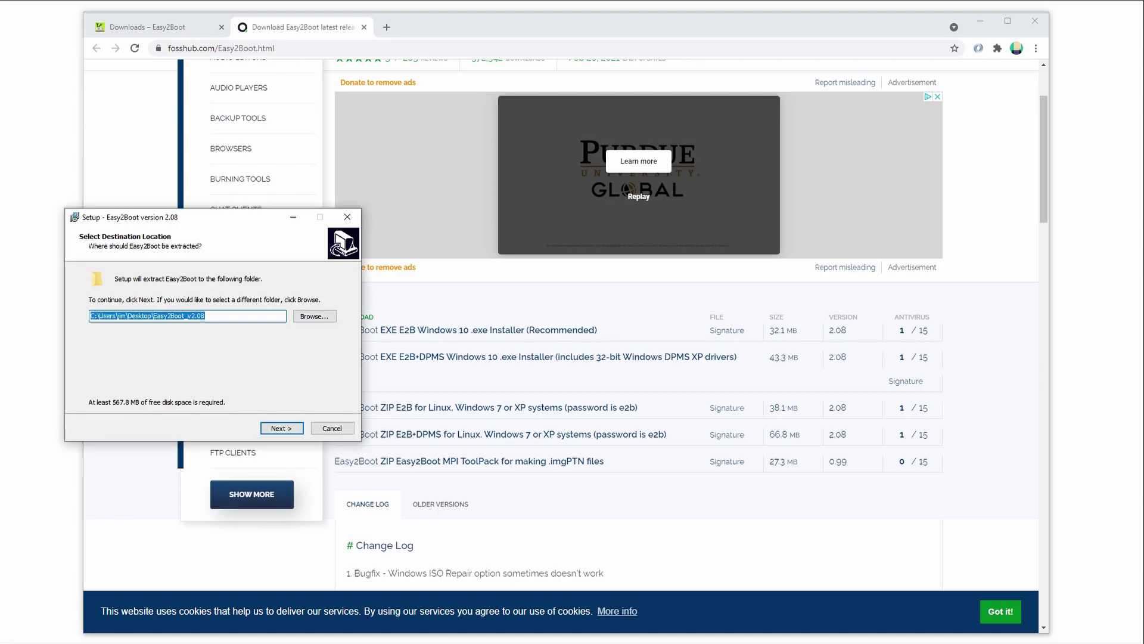
- Close Chrome and extract Easy2Boot into the default Desktop Easy2Boot_v2.08 folder
{"action": "left_click", "coordinate": [1036, 31]}
{"action": "left_click_drag", "start_coordinate": [226, 225], "coordinate": [574, 224]}
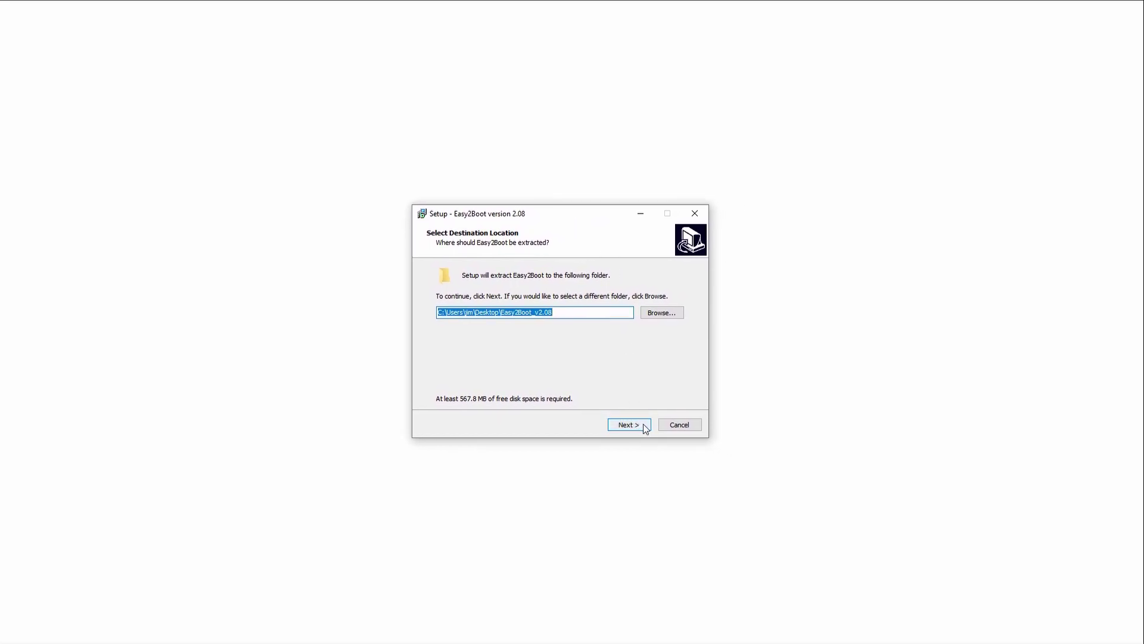
{"action": "left_click", "coordinate": [644, 425]}
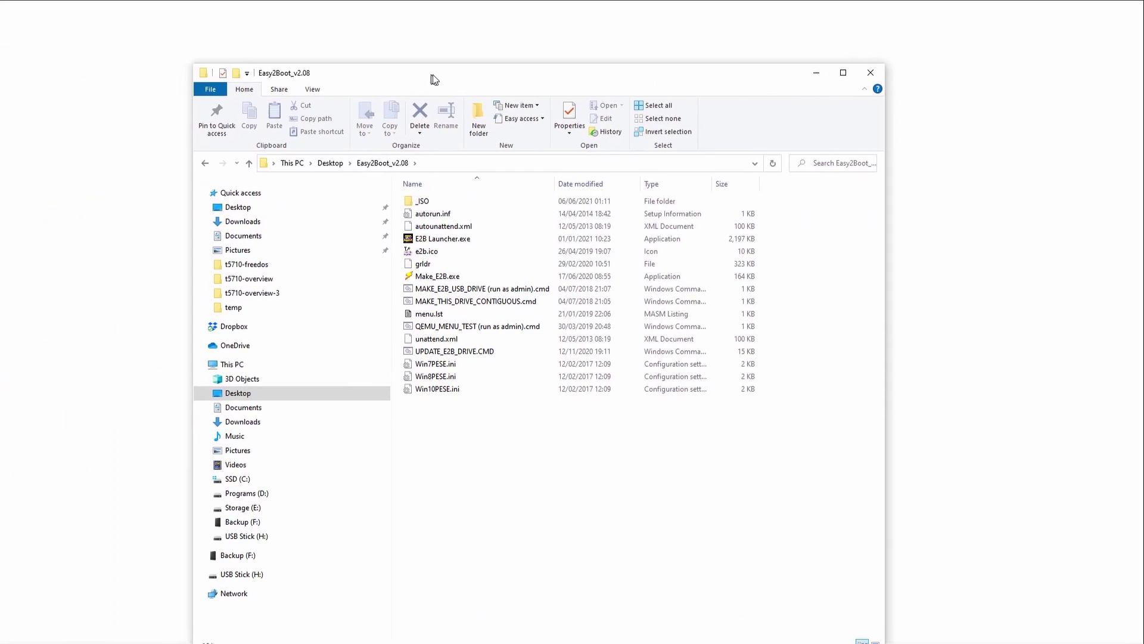
- Run MAKE_E2B_USB_DRIVE (run as admin).cmd as administrator
{"action": "left_click_drag", "start_coordinate": [434, 77], "coordinate": [484, 43]}
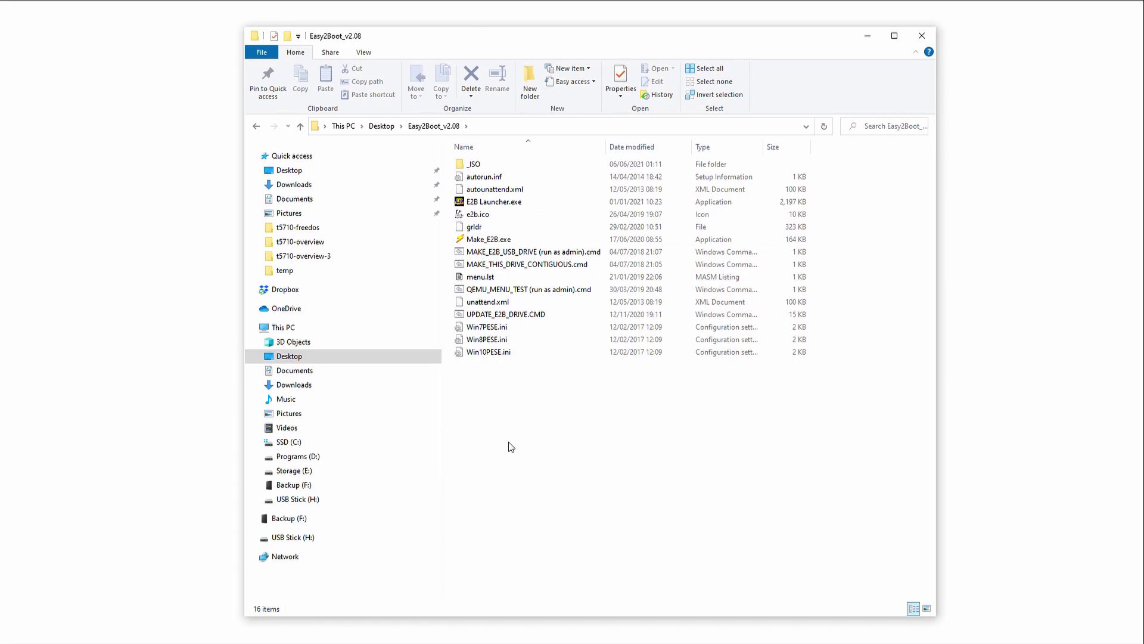
{"action": "right_click", "coordinate": [512, 252]}
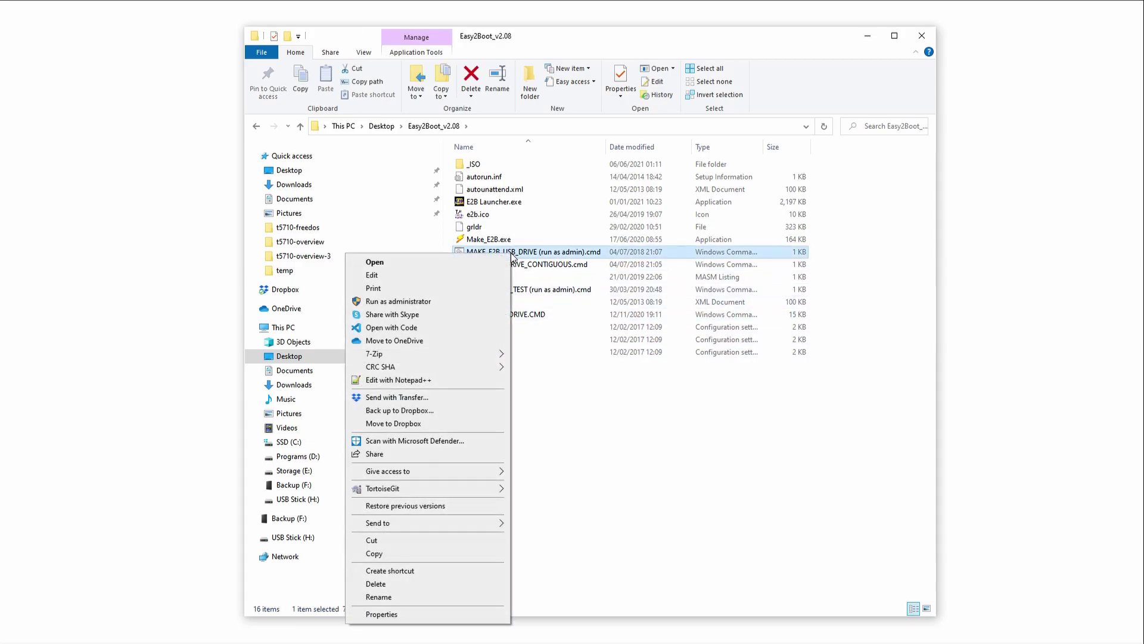
{"action": "left_click", "coordinate": [447, 301]}
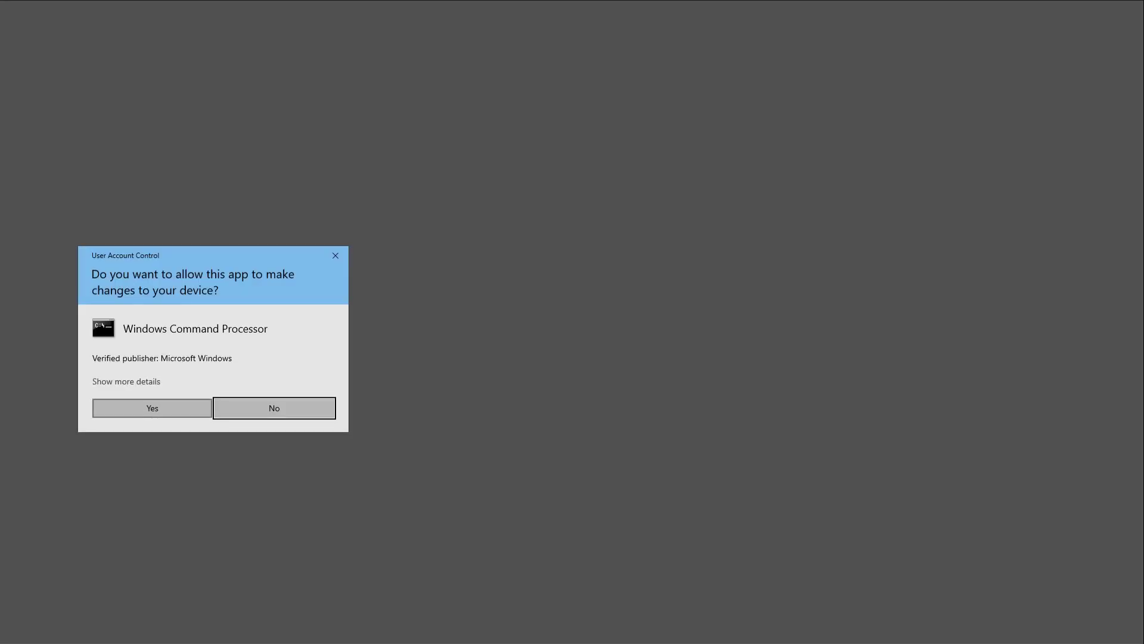
- Allow Windows Command Processor to run elevated and close the background Explorer window
{"action": "left_click", "coordinate": [152, 407]}
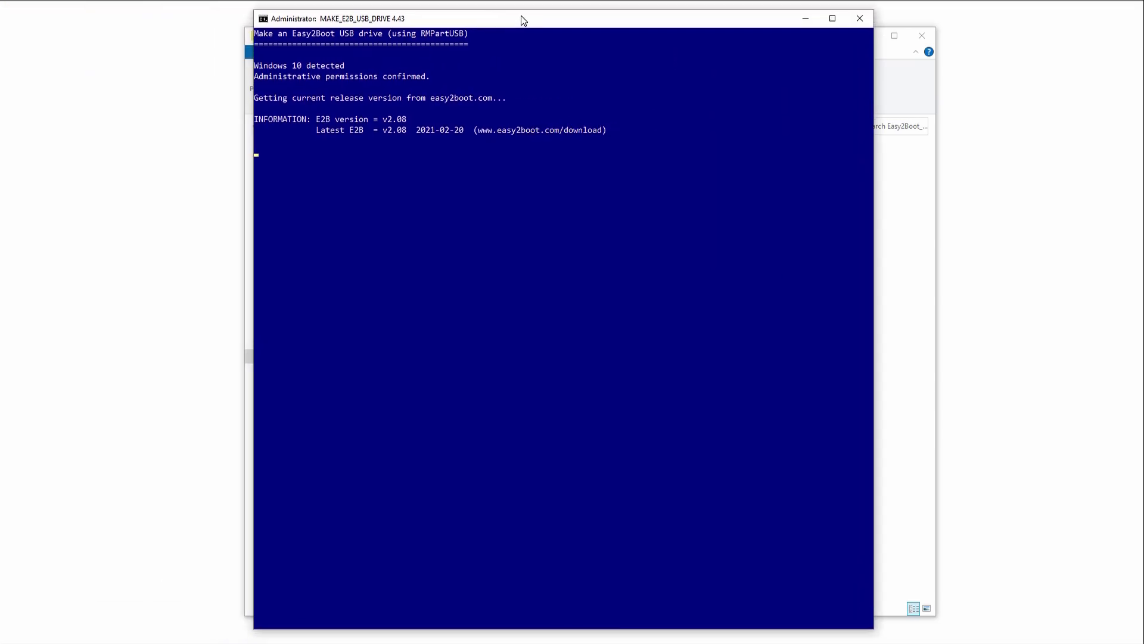
{"action": "left_click_drag", "start_coordinate": [523, 21], "coordinate": [532, 23]}
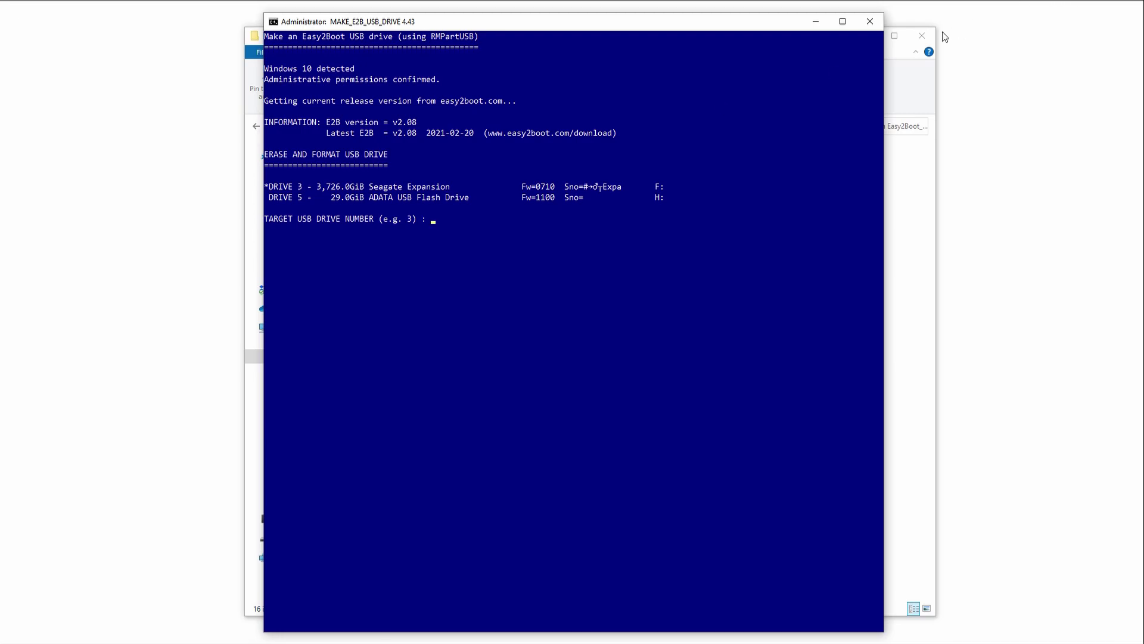
{"action": "left_click", "coordinate": [922, 35]}
{"action": "left_click_drag", "start_coordinate": [675, 28], "coordinate": [692, 27]}
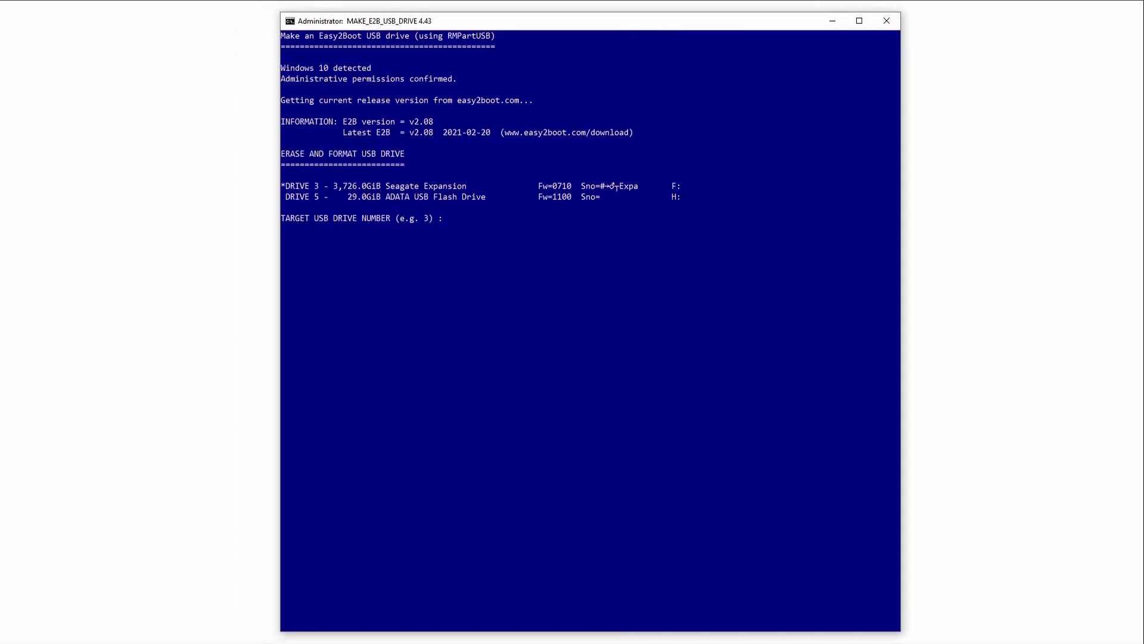
- Choose drive 5, confirm formatting with Y, enter 0 for default partition sizes, and approve the erase
{"action": "type", "text": "5"}
{"action": "key", "text": "Return"}
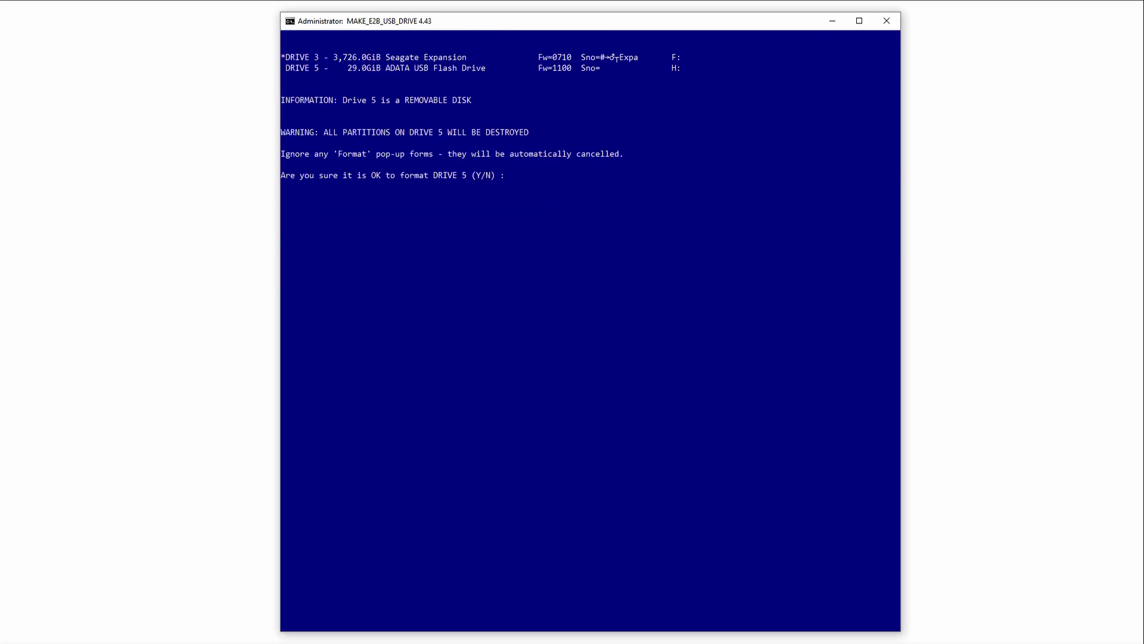
{"action": "type", "text": "y"}
{"action": "key", "text": "Return"}
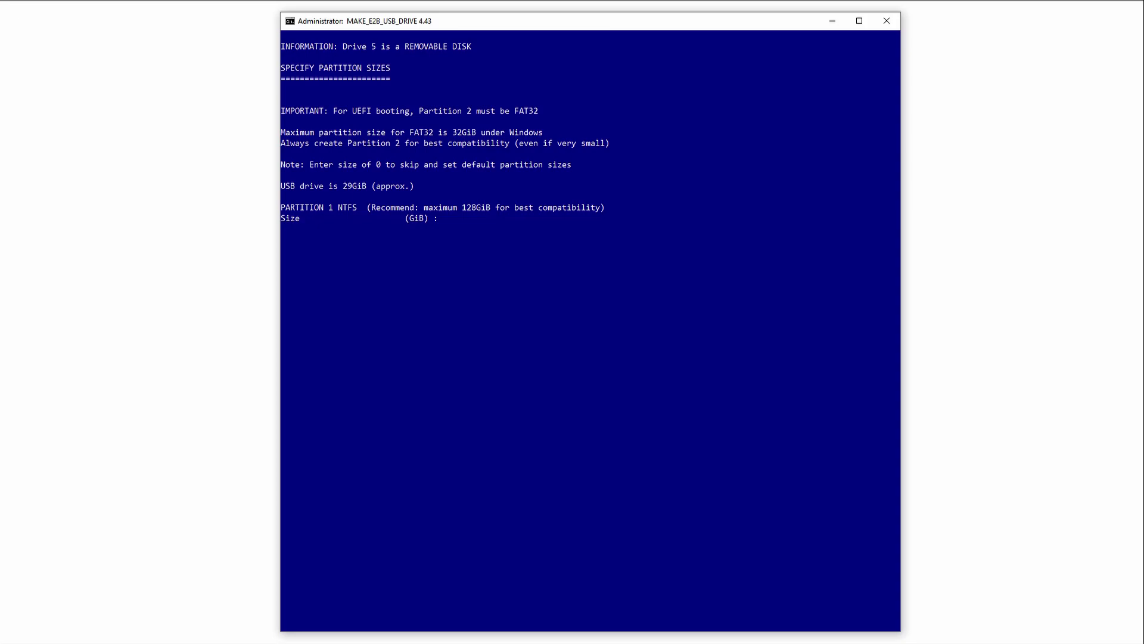
{"action": "type", "text": "0"}
{"action": "key", "text": "Return"}
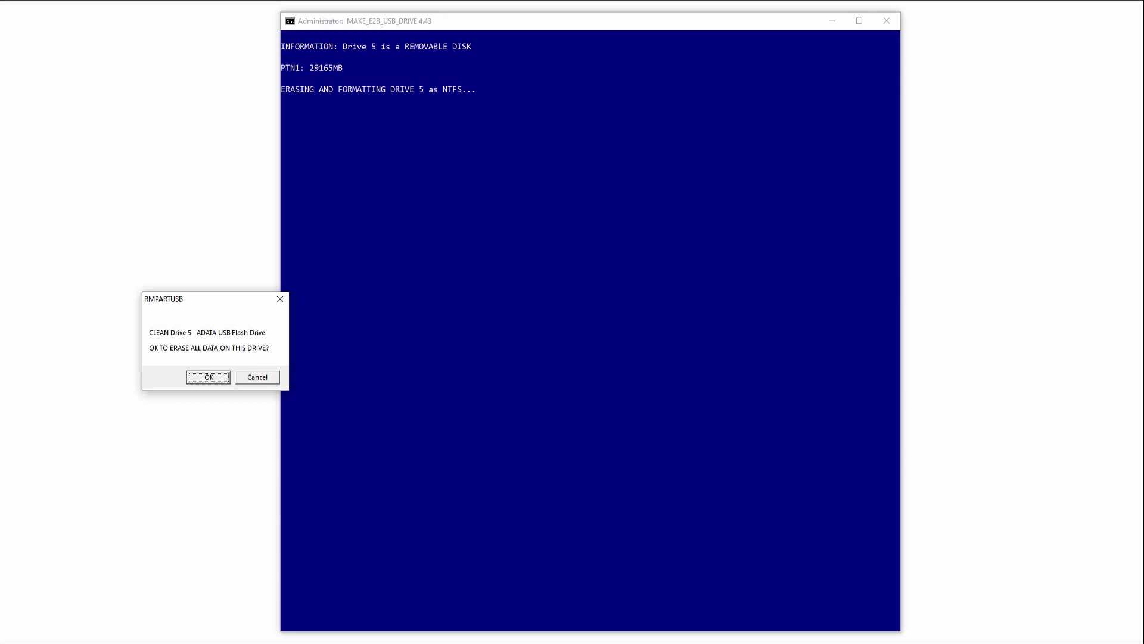
{"action": "left_click_drag", "start_coordinate": [196, 304], "coordinate": [525, 255]}
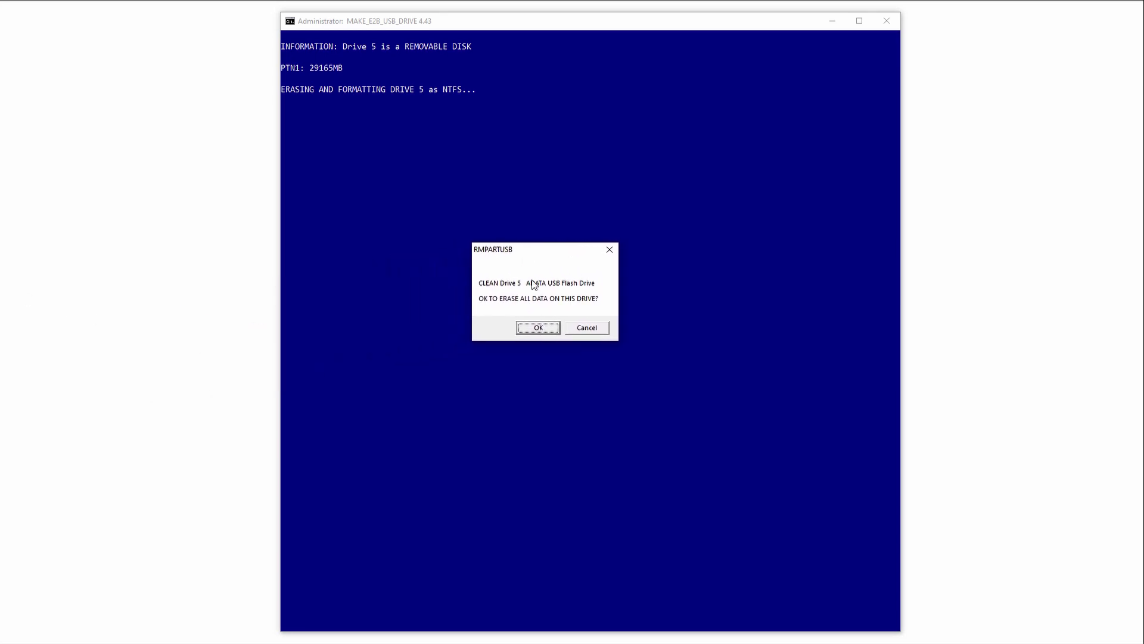
{"action": "left_click", "coordinate": [548, 327]}
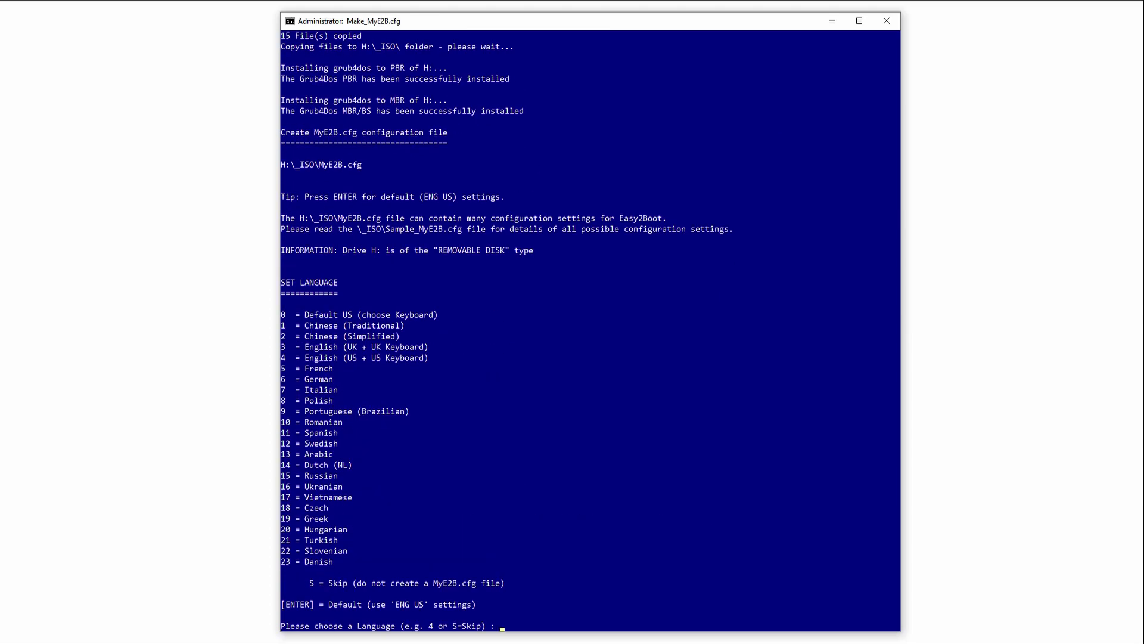
- Keep the default language, keyboard, hidden extensions and icon, and skip creating CONTIG.ISO
{"action": "key", "text": "Return"}
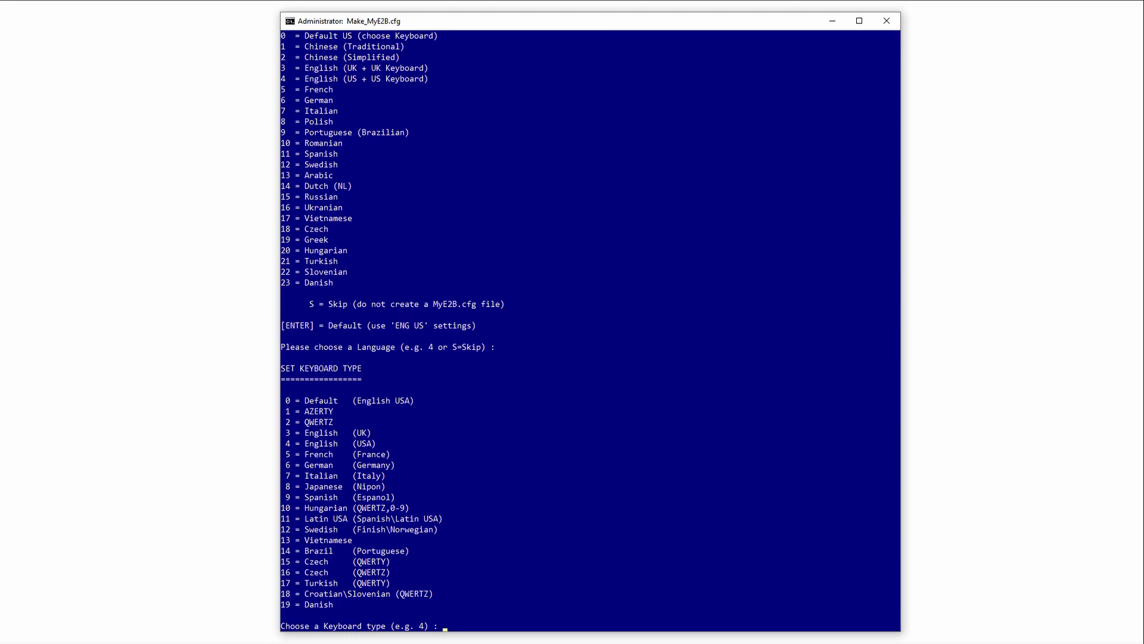
{"action": "key", "text": "Return"}
{"action": "key", "text": "Return"}
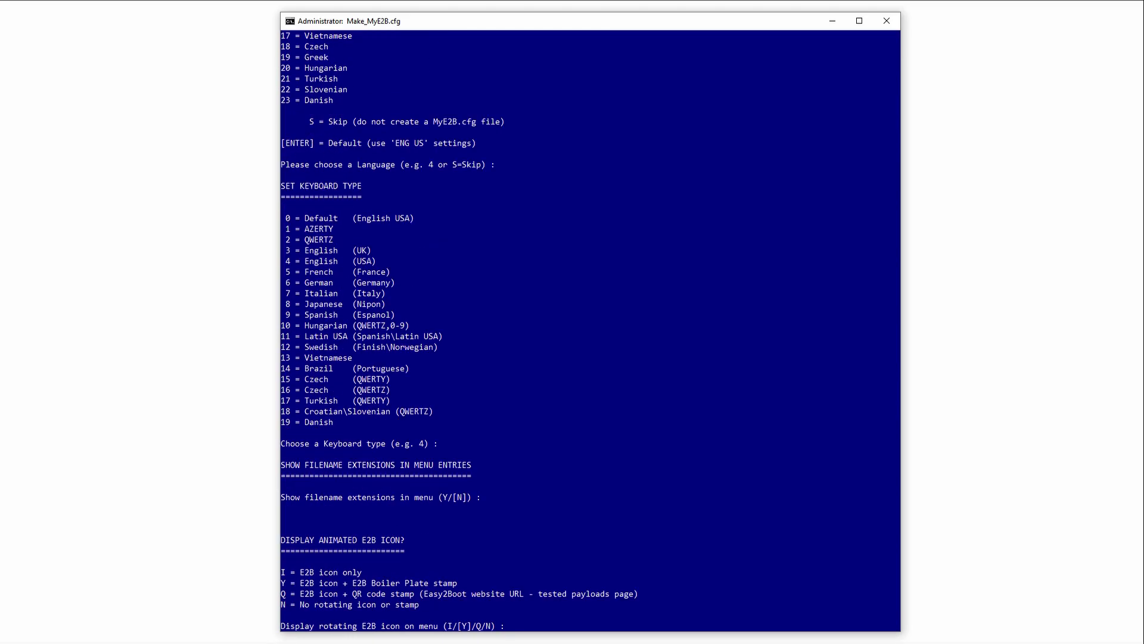
{"action": "key", "text": "Return"}
{"action": "key", "text": "Return"}
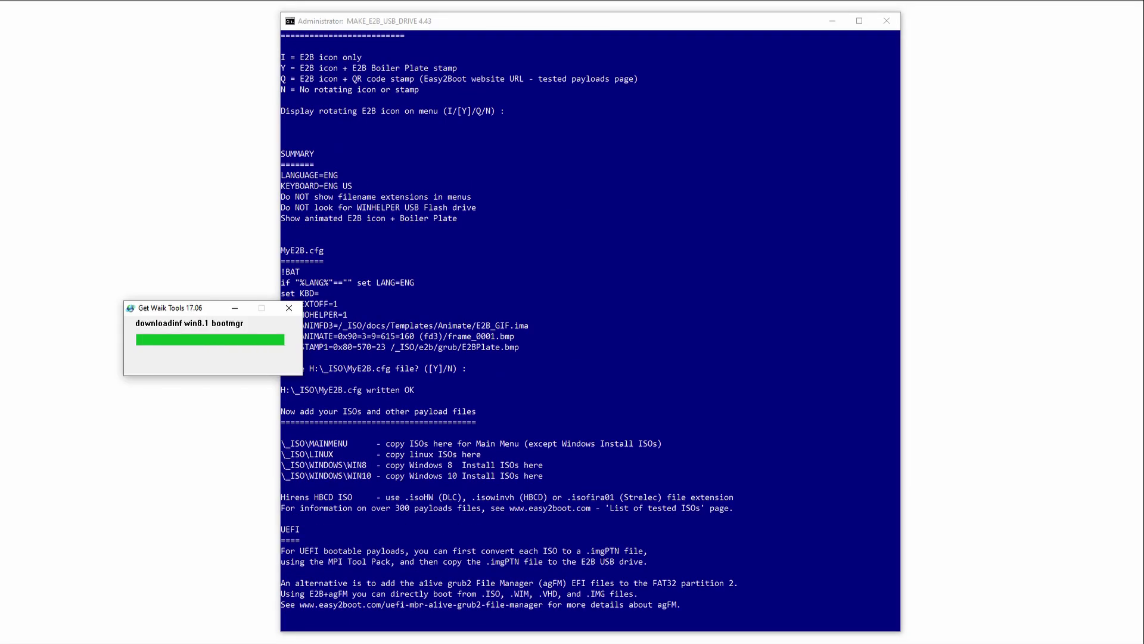
{"action": "key", "text": "Return"}
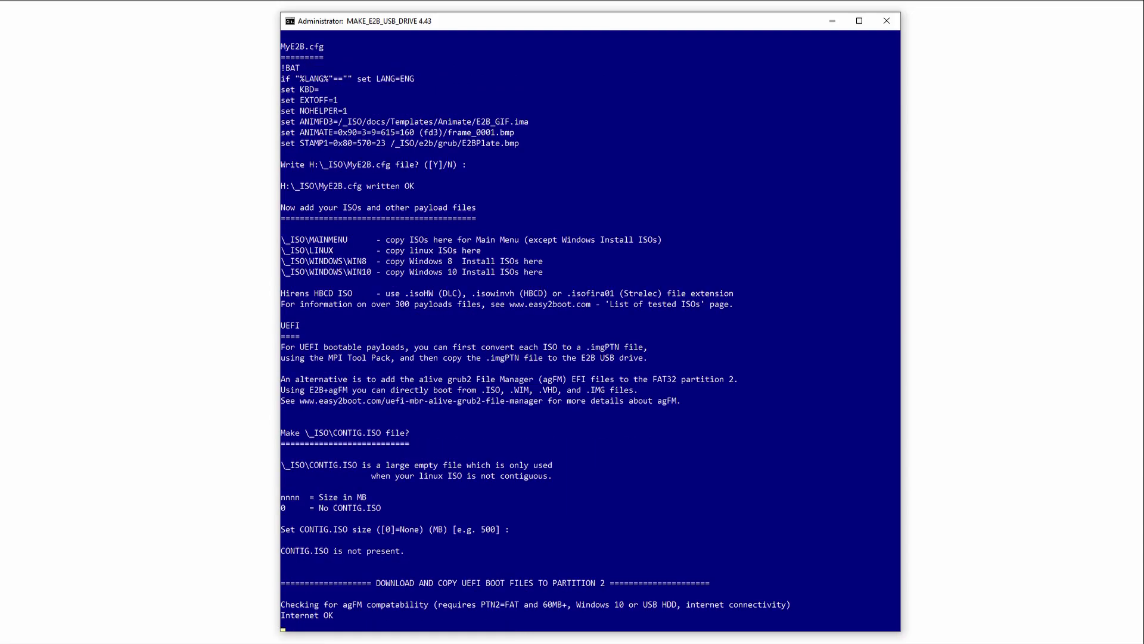
{"action": "key", "text": "Return"}
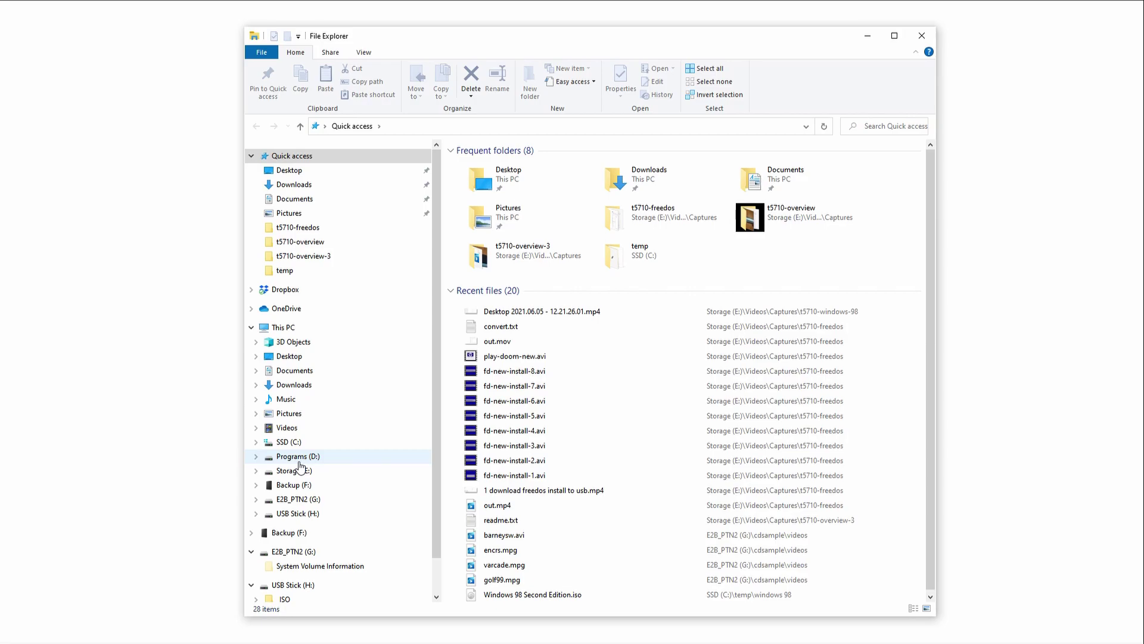
- Browse E2B_PTN2 (G:) and USB Stick (H:), opening the _ISO folder
{"action": "left_click", "coordinate": [304, 502]}
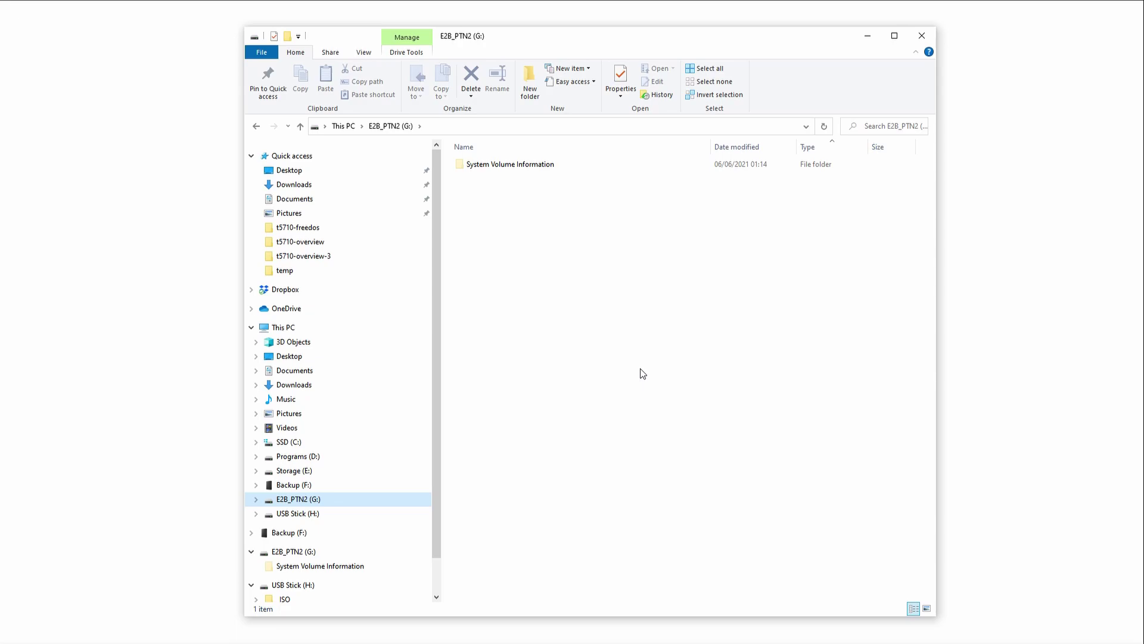
{"action": "left_click", "coordinate": [308, 515]}
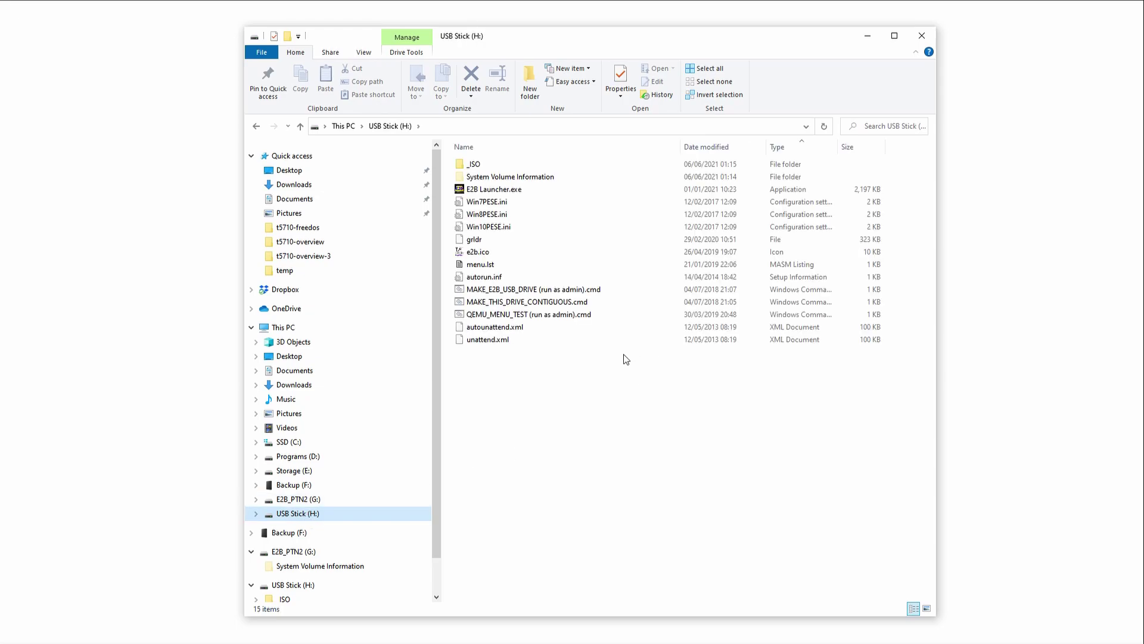
{"action": "left_click", "coordinate": [475, 166]}
{"action": "double_click", "coordinate": [476, 166]}
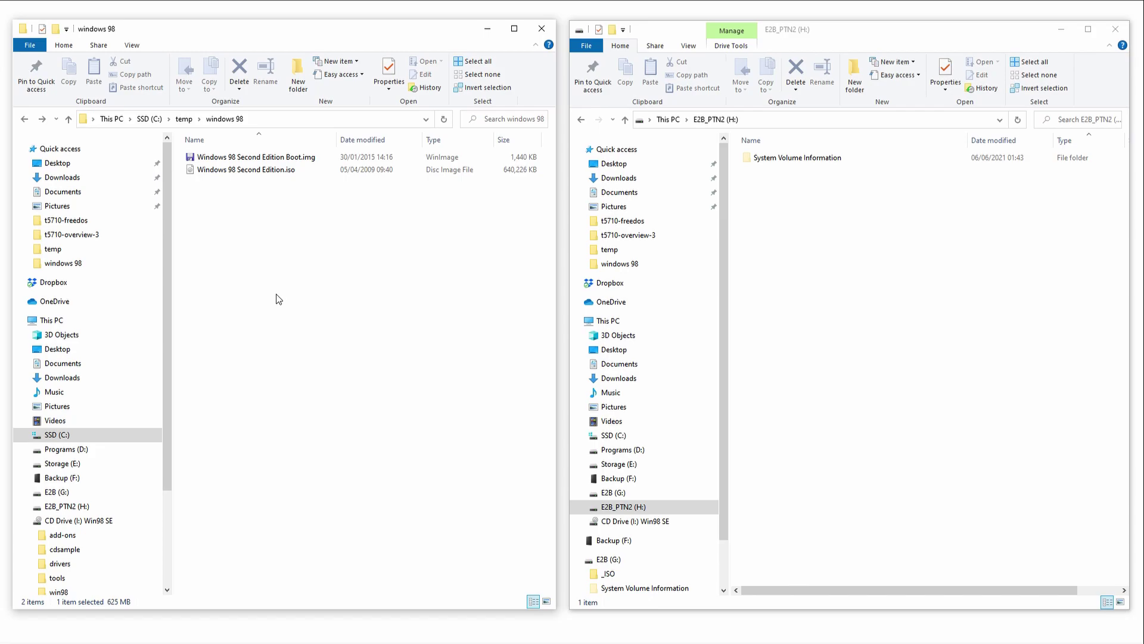
- Mount Windows 98 Second Edition.iso and copy its win98 folder onto E2B_PTN2 (H:)
{"action": "double_click", "coordinate": [294, 172]}
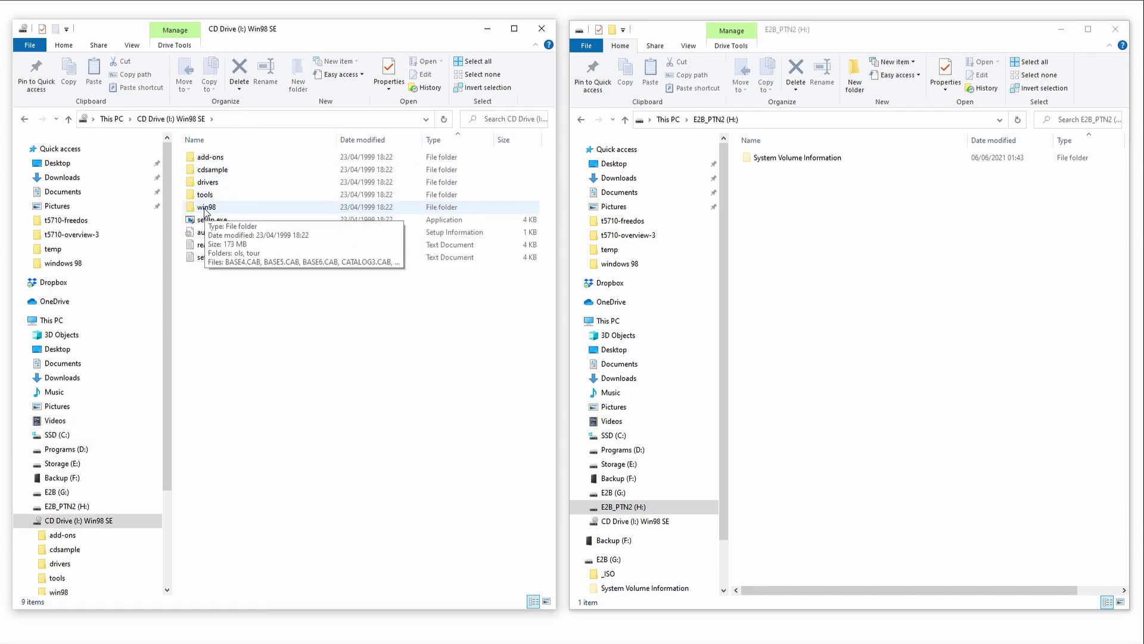
{"action": "left_click_drag", "start_coordinate": [209, 209], "coordinate": [812, 273]}
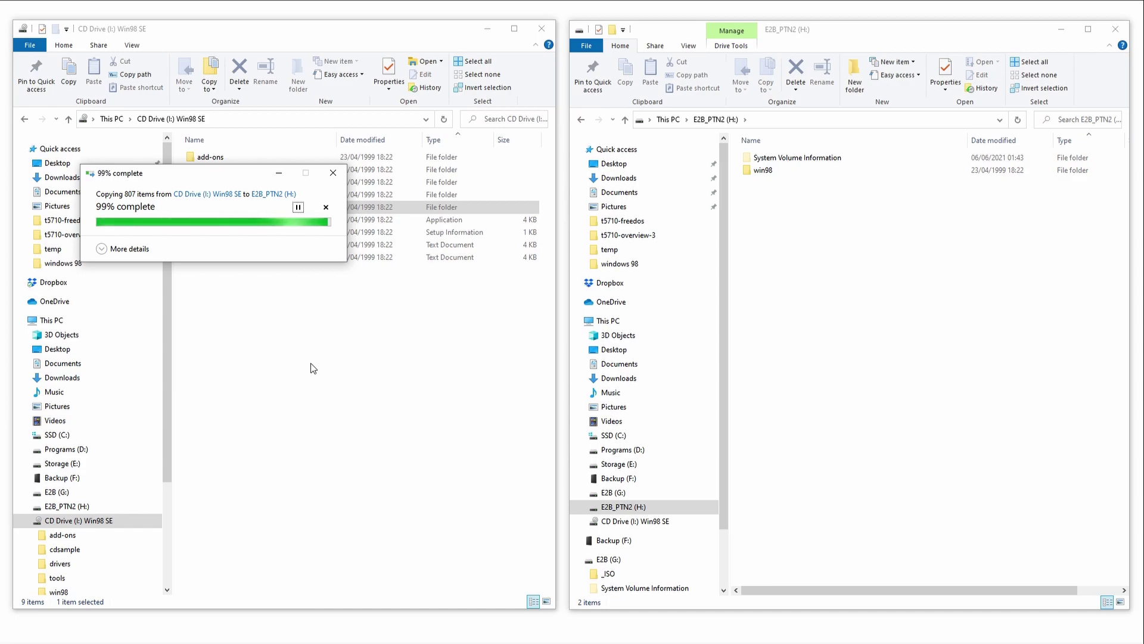
{"action": "left_click", "coordinate": [24, 120]}
{"action": "left_click", "coordinate": [208, 125]}
{"action": "key", "text": "ctrl+shift+Left"}
{"action": "key", "text": "ctrl+shift+Left"}
- Go to C:\temp\drivers and select its three driver zips
{"action": "type", "text": "drivers"}
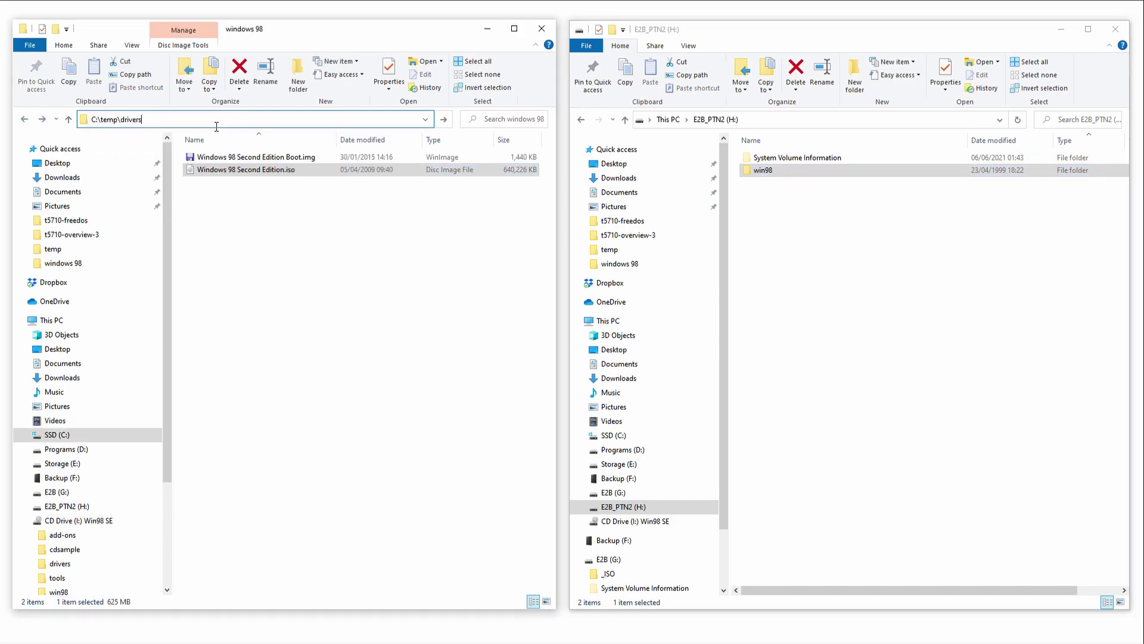
{"action": "key", "text": "Return"}
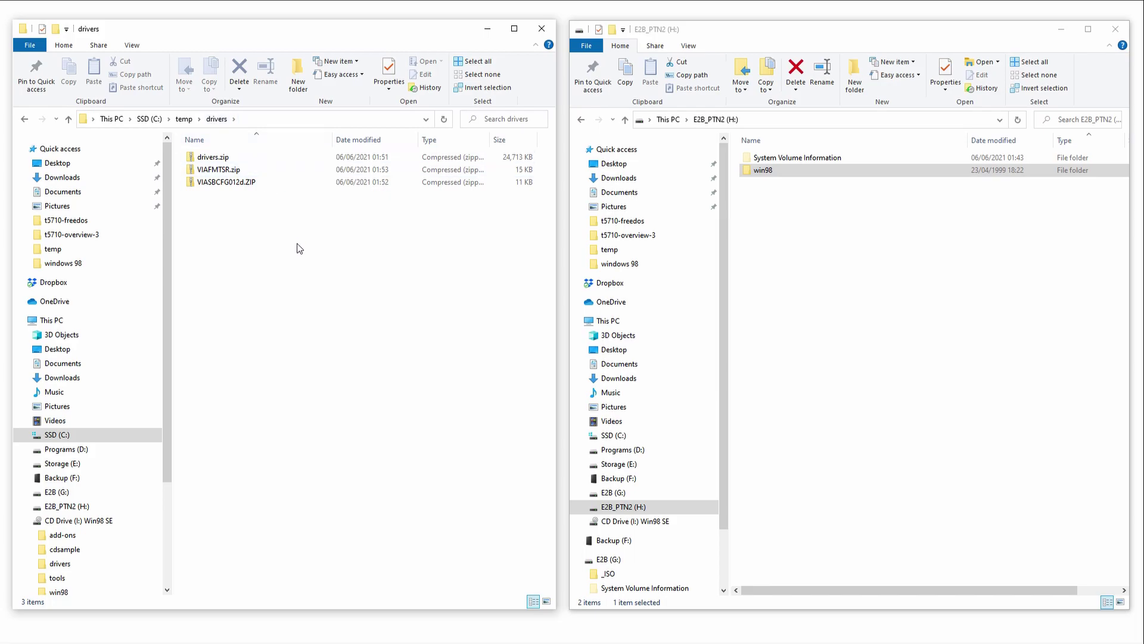
{"action": "left_click_drag", "start_coordinate": [291, 243], "coordinate": [198, 153]}
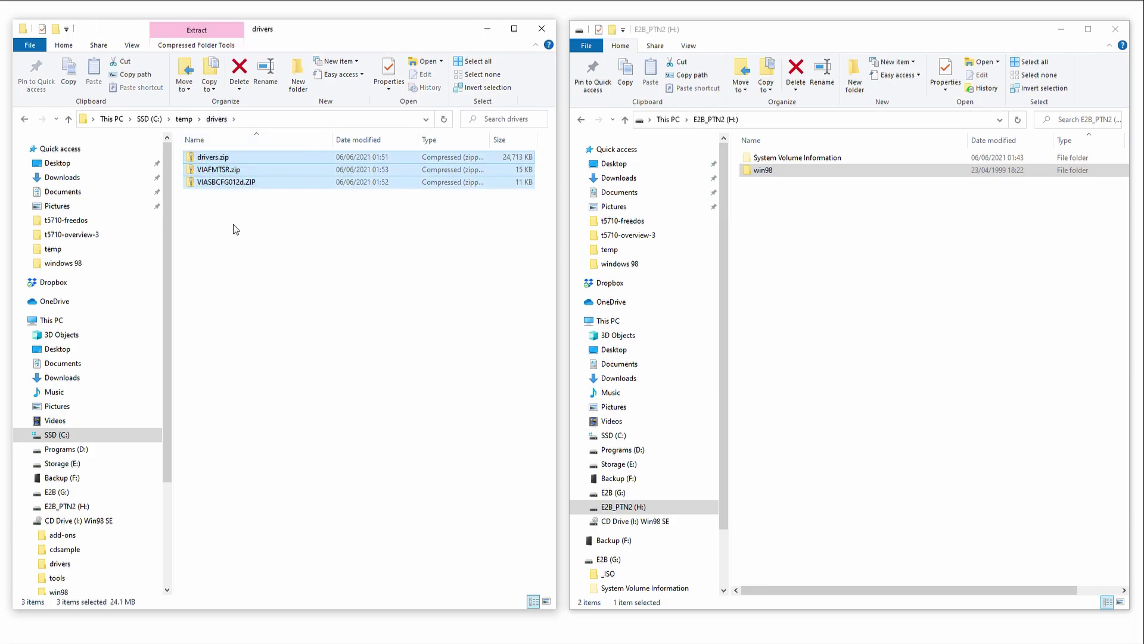
- Create a drivers folder on E2B_PTN2 (H:) and copy the three driver zips into it
{"action": "left_click", "coordinate": [236, 228]}
{"action": "right_click", "coordinate": [778, 216]}
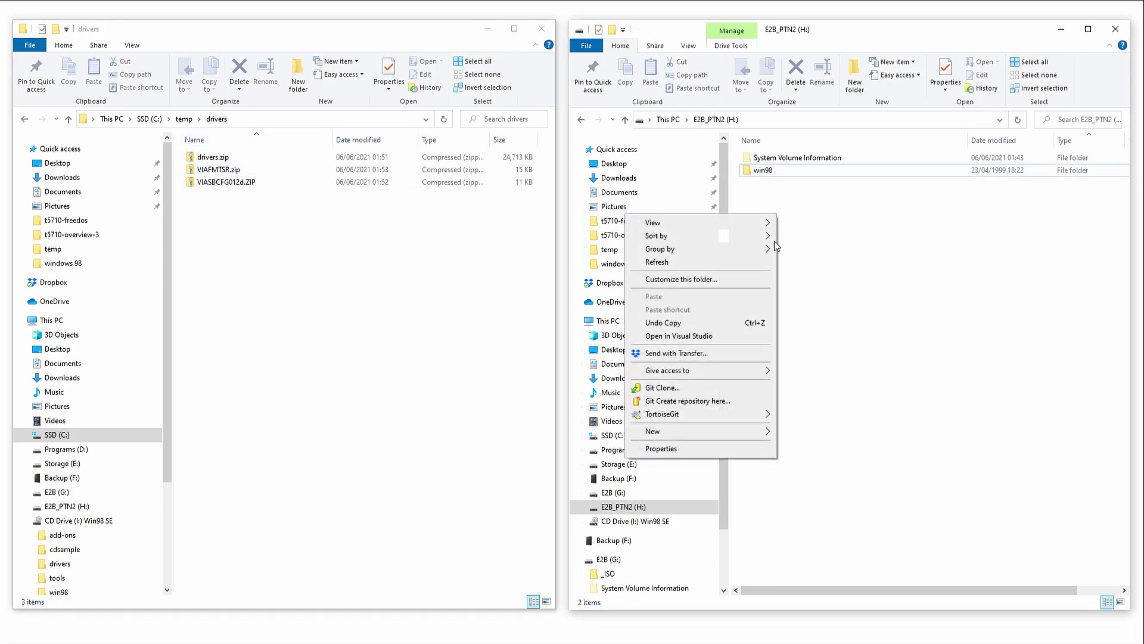
{"action": "mouse_move", "coordinate": [754, 440]}
{"action": "left_click", "coordinate": [800, 437]}
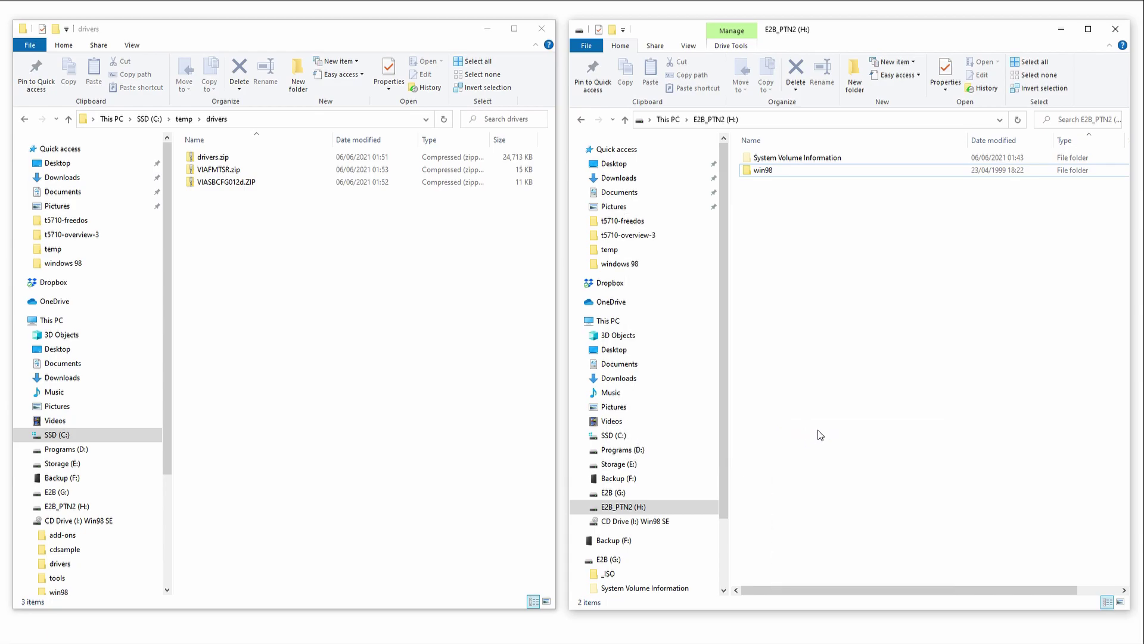
{"action": "type", "text": "drivers"}
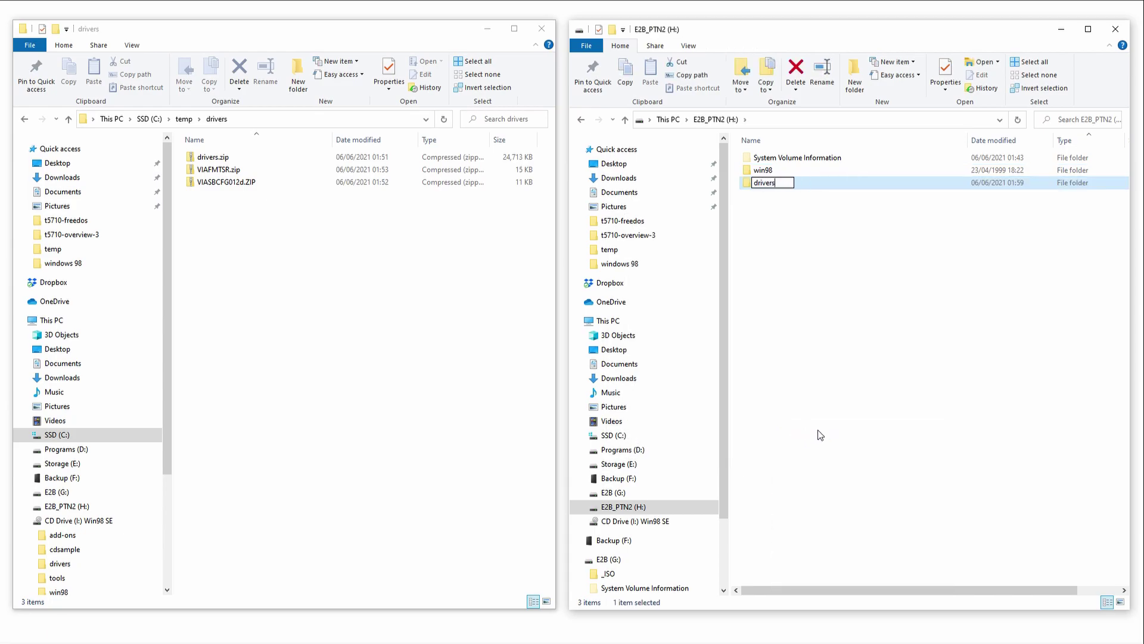
{"action": "key", "text": "Return"}
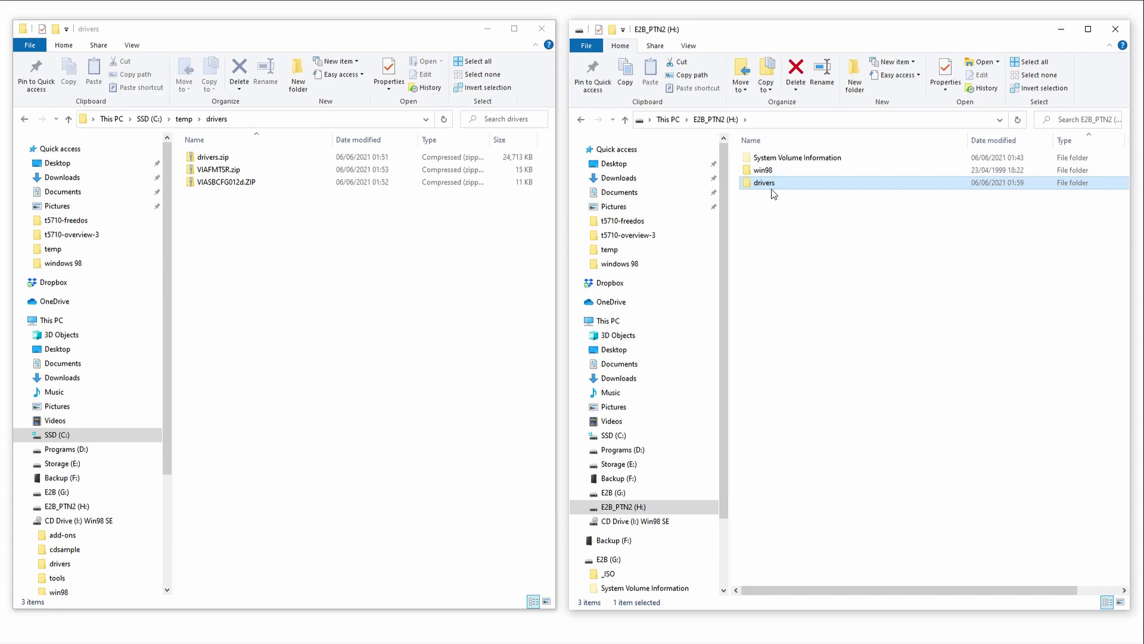
{"action": "double_click", "coordinate": [771, 184]}
{"action": "left_click_drag", "start_coordinate": [275, 249], "coordinate": [944, 274]}
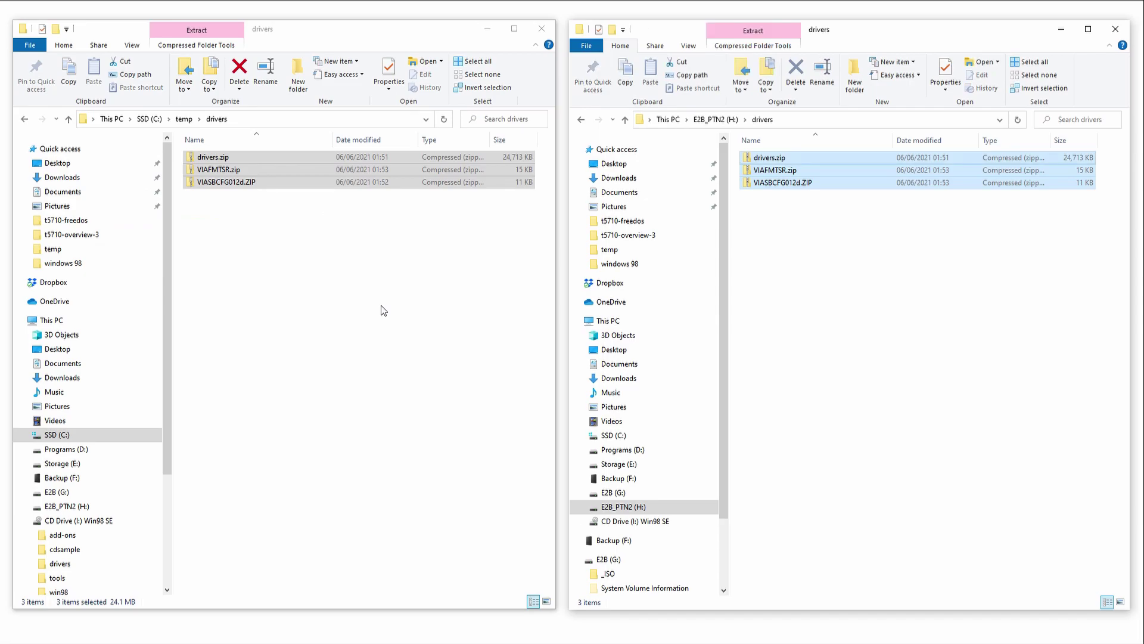
- Switch the left window to the C:\temp\utils folder
{"action": "left_click", "coordinate": [392, 316]}
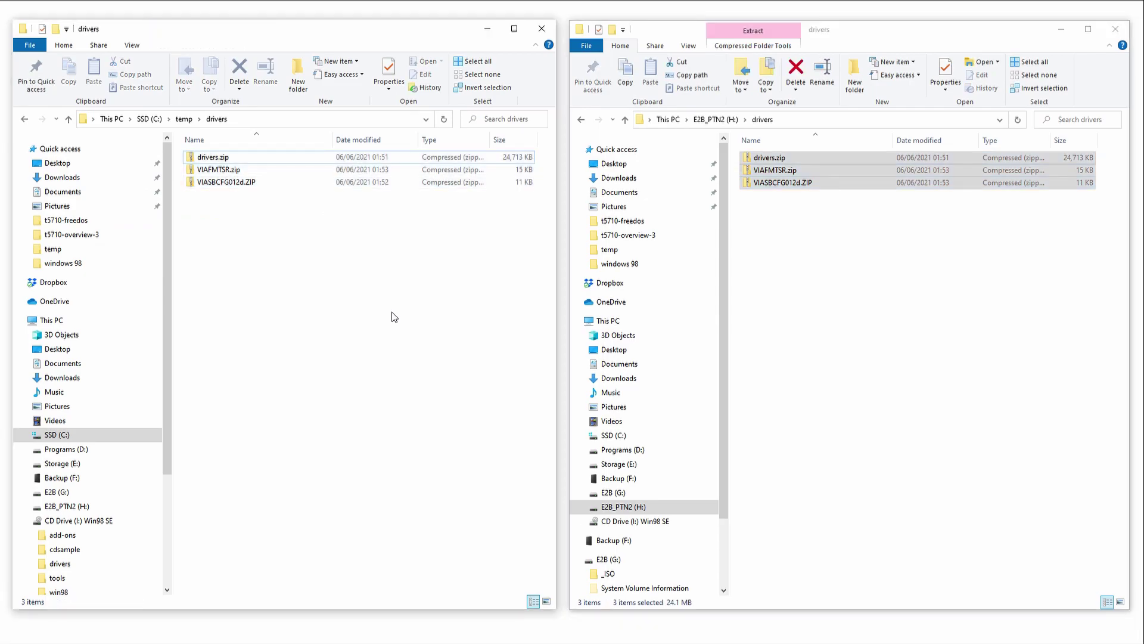
{"action": "left_click", "coordinate": [271, 124]}
{"action": "left_click", "coordinate": [271, 123]}
{"action": "key", "text": "ctrl+shift+Left"}
{"action": "type", "text": "utils"}
{"action": "key", "text": "Return"}
- Create a utils folder on H: and paste 7z920.exe, DX7A_en.EXE and winscp439.zip into it
{"action": "left_click", "coordinate": [581, 119]}
{"action": "right_click", "coordinate": [616, 220]}
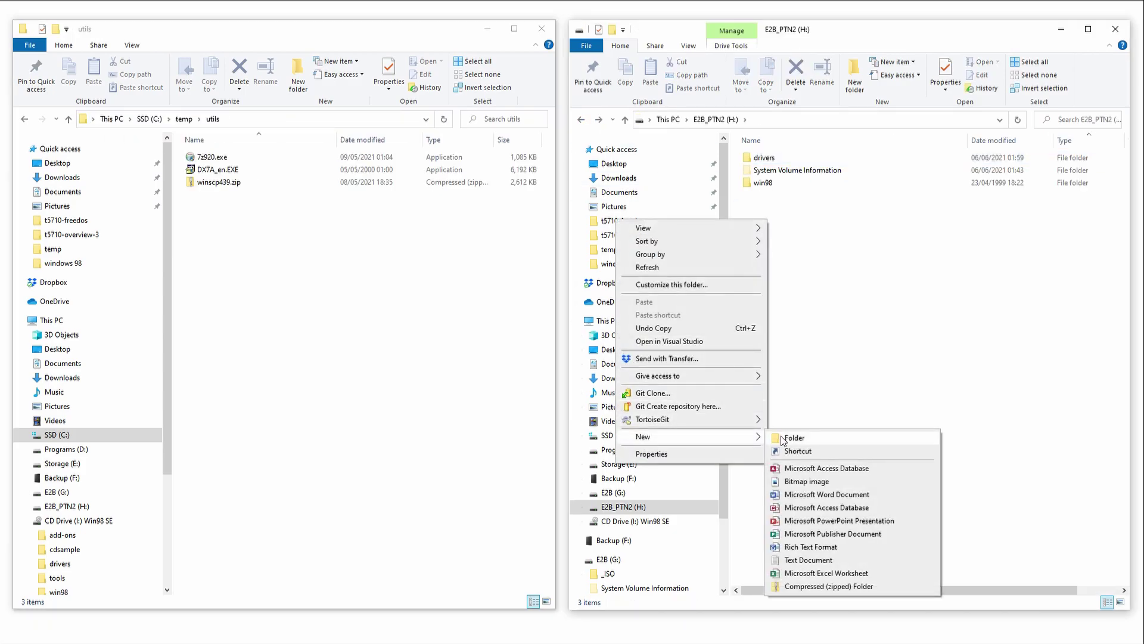
{"action": "left_click", "coordinate": [781, 438]}
{"action": "type", "text": "utils"}
{"action": "key", "text": "Return"}
{"action": "double_click", "coordinate": [761, 196]}
{"action": "left_click_drag", "start_coordinate": [291, 247], "coordinate": [213, 149]}
{"action": "left_click", "coordinate": [897, 275]}
{"action": "key", "text": "ctrl+v"}
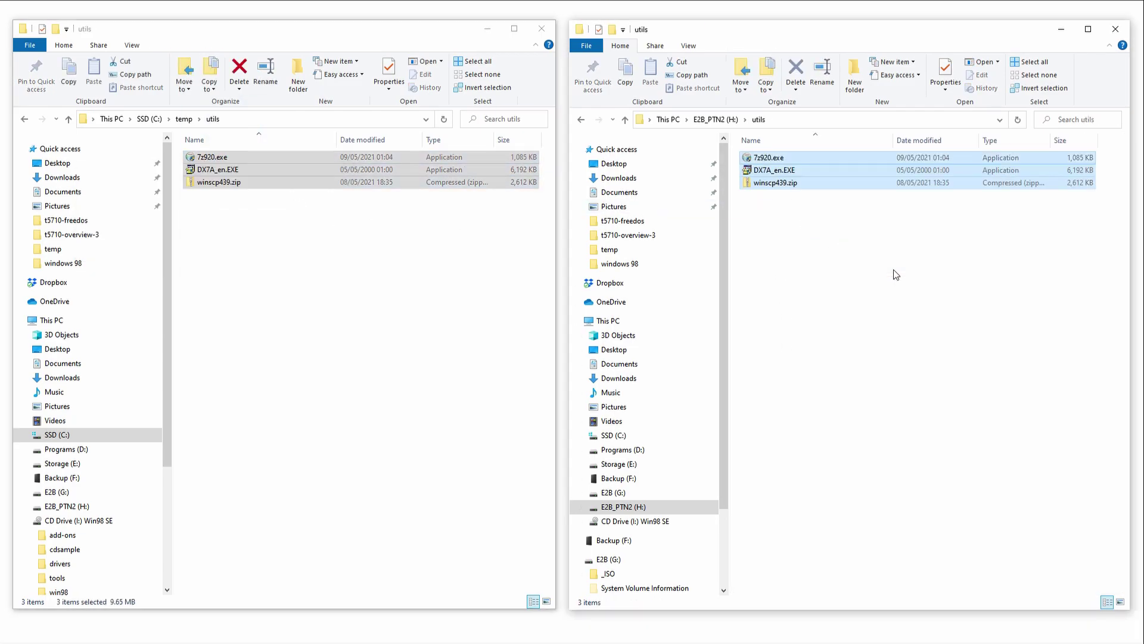
- Copy Windows 98 Second Edition Boot.img into the _ISO\WIN folder on E2B (G:)
{"action": "left_click", "coordinate": [25, 120]}
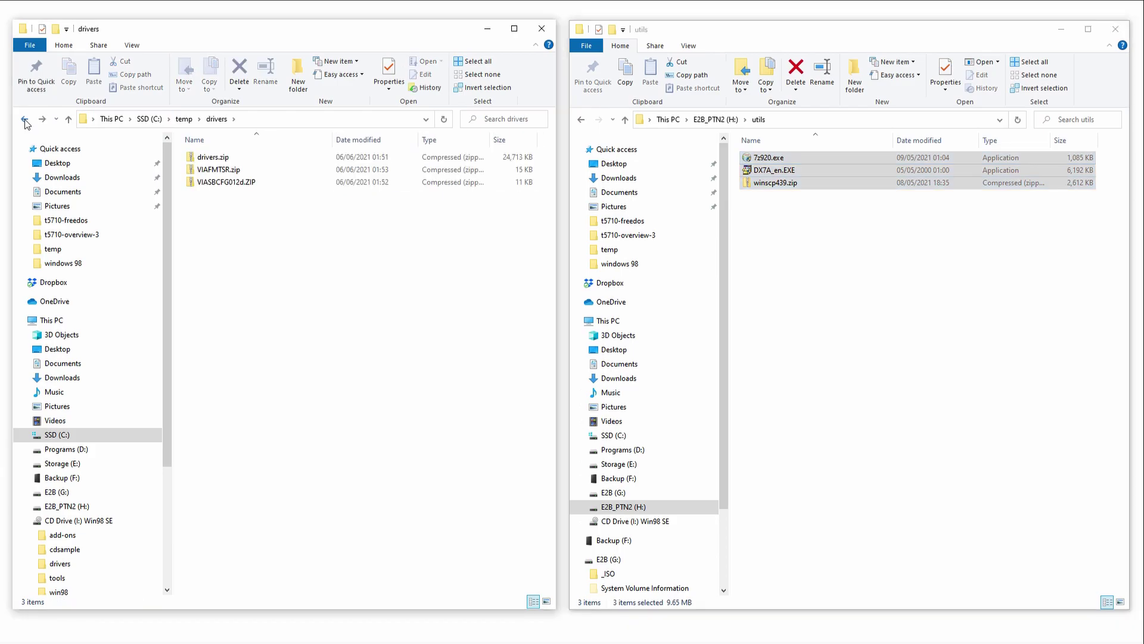
{"action": "left_click", "coordinate": [25, 121]}
{"action": "left_click", "coordinate": [317, 231]}
{"action": "left_click", "coordinate": [285, 159]}
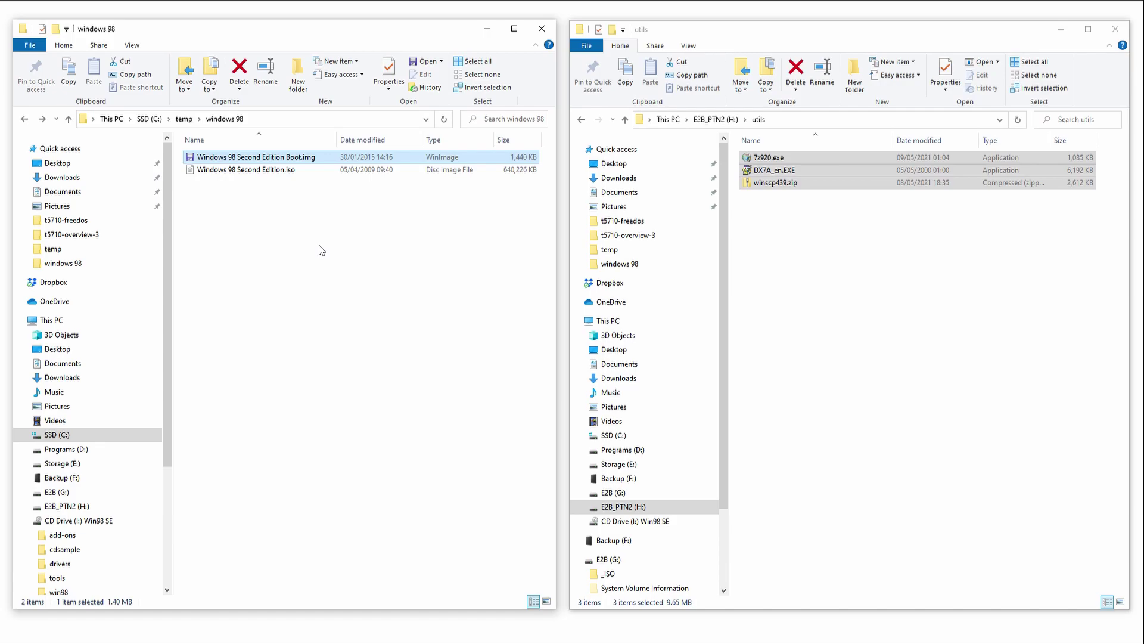
{"action": "left_click", "coordinate": [620, 493]}
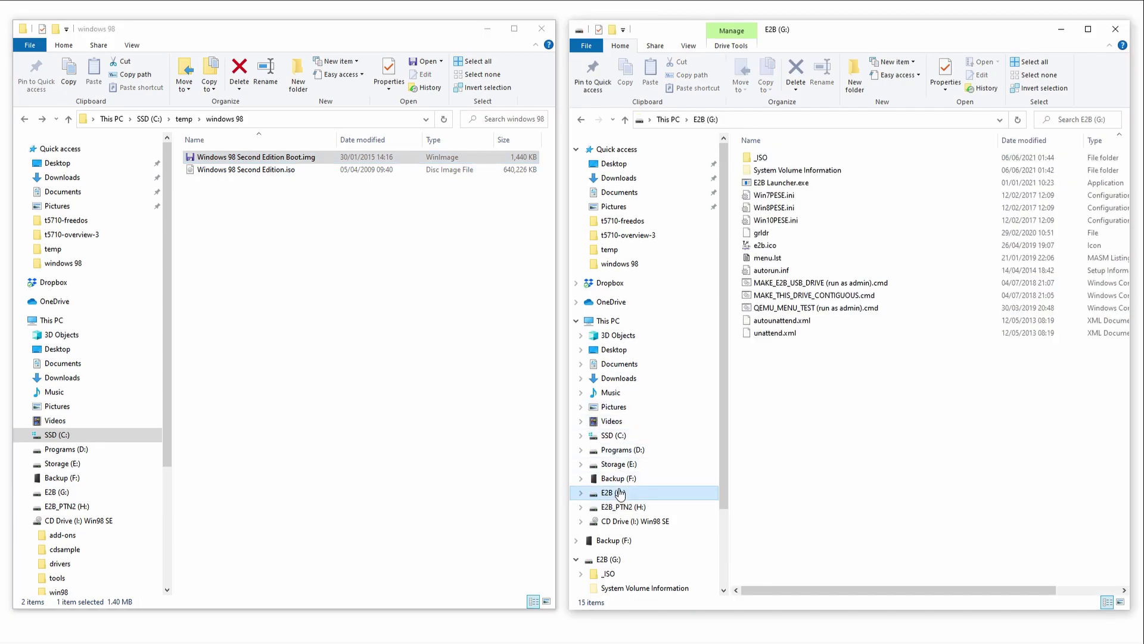
{"action": "left_click", "coordinate": [763, 160]}
{"action": "double_click", "coordinate": [763, 160]}
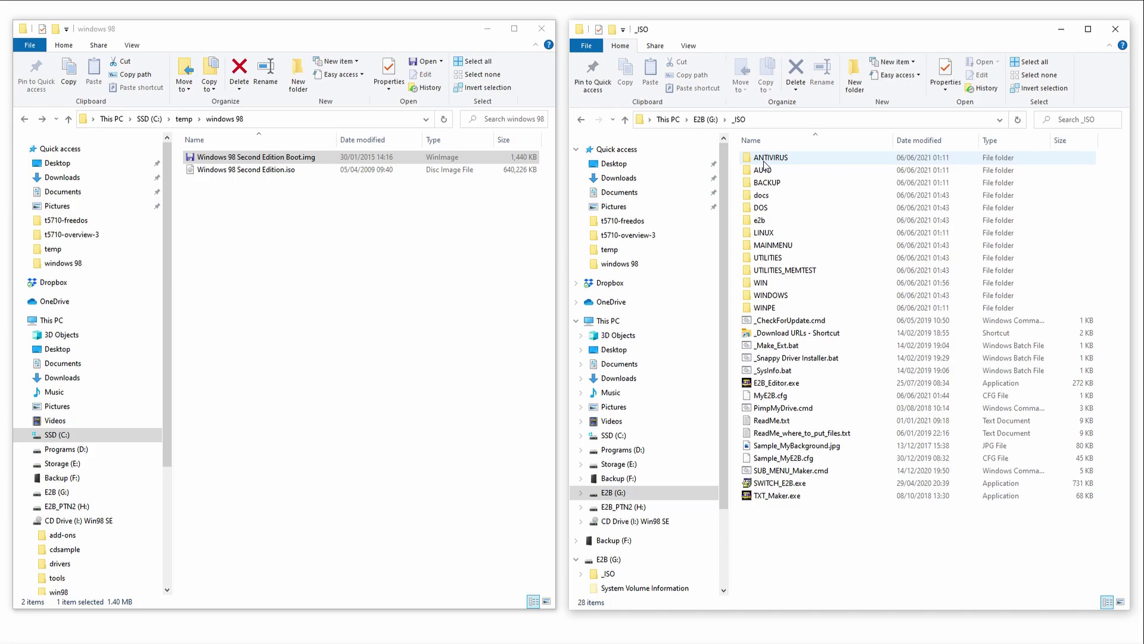
{"action": "double_click", "coordinate": [760, 283]}
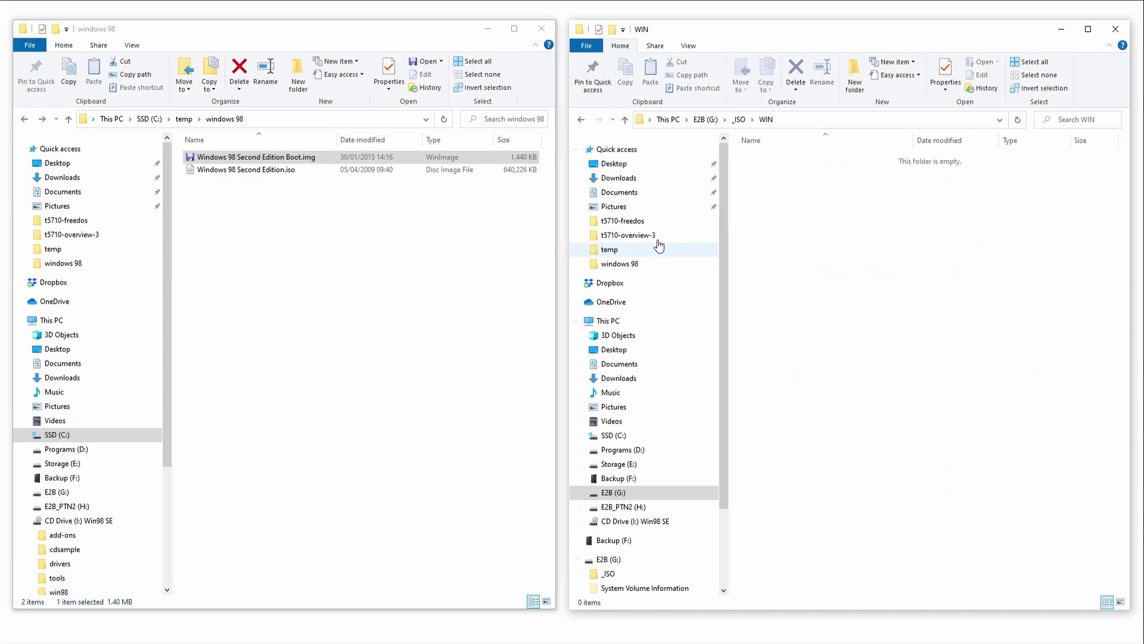
{"action": "left_click_drag", "start_coordinate": [270, 166], "coordinate": [655, 206]}
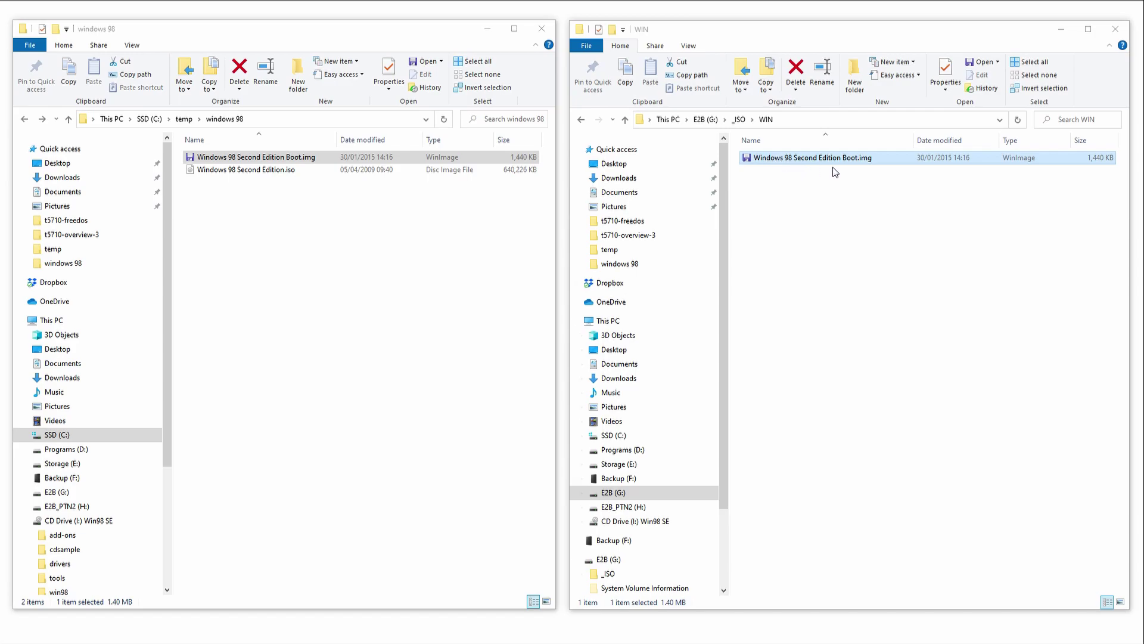
- Change the copied image's extension to .imgfdhd01 and accept the warning
{"action": "left_click", "coordinate": [865, 161]}
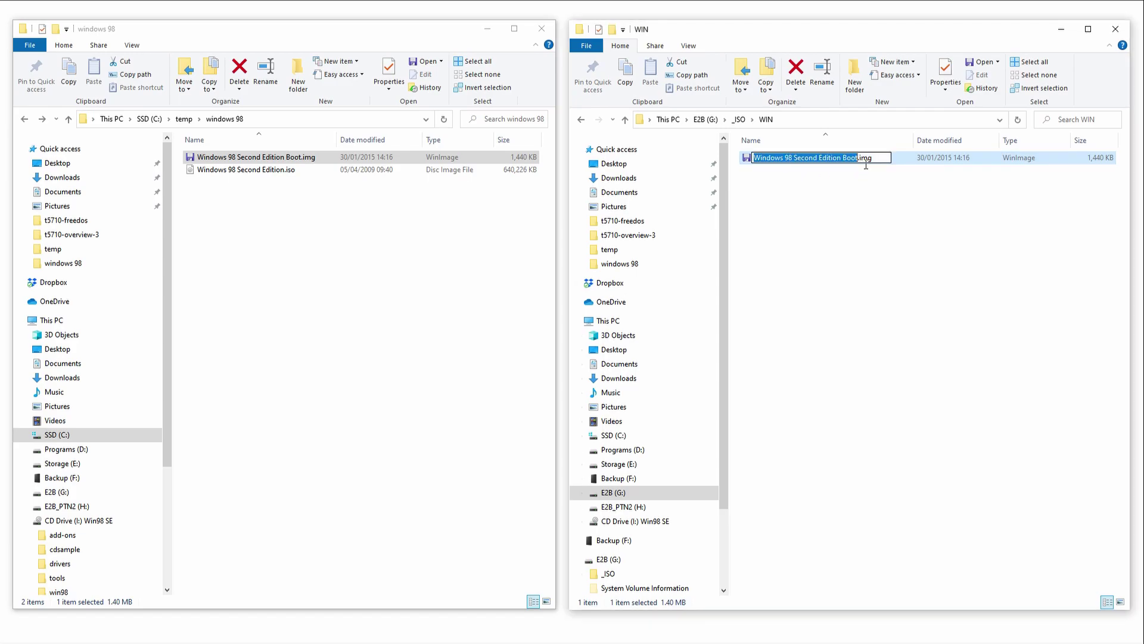
{"action": "left_click", "coordinate": [867, 162]}
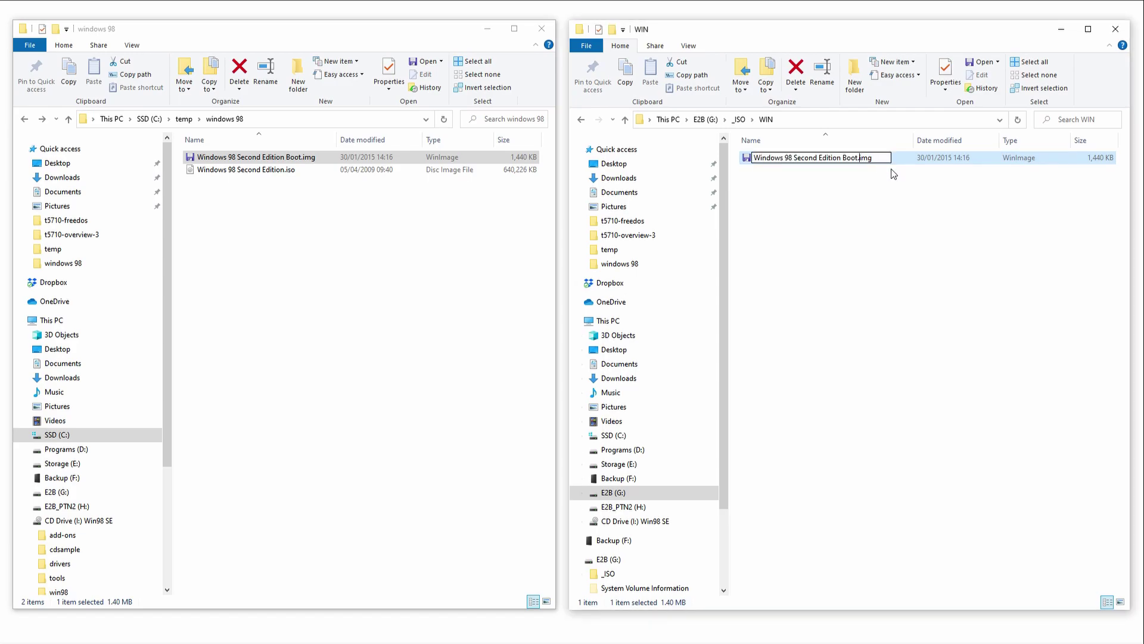
{"action": "key", "text": "shift+End"}
{"action": "type", "text": "imgfdhd01"}
{"action": "key", "text": "Return"}
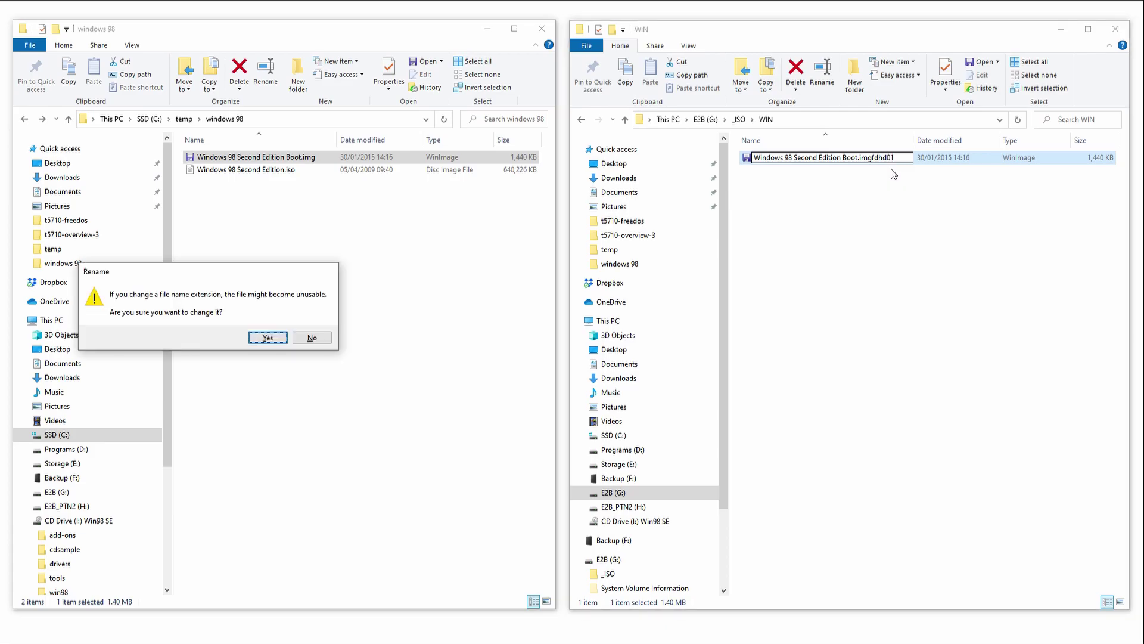
{"action": "key", "text": "Return"}
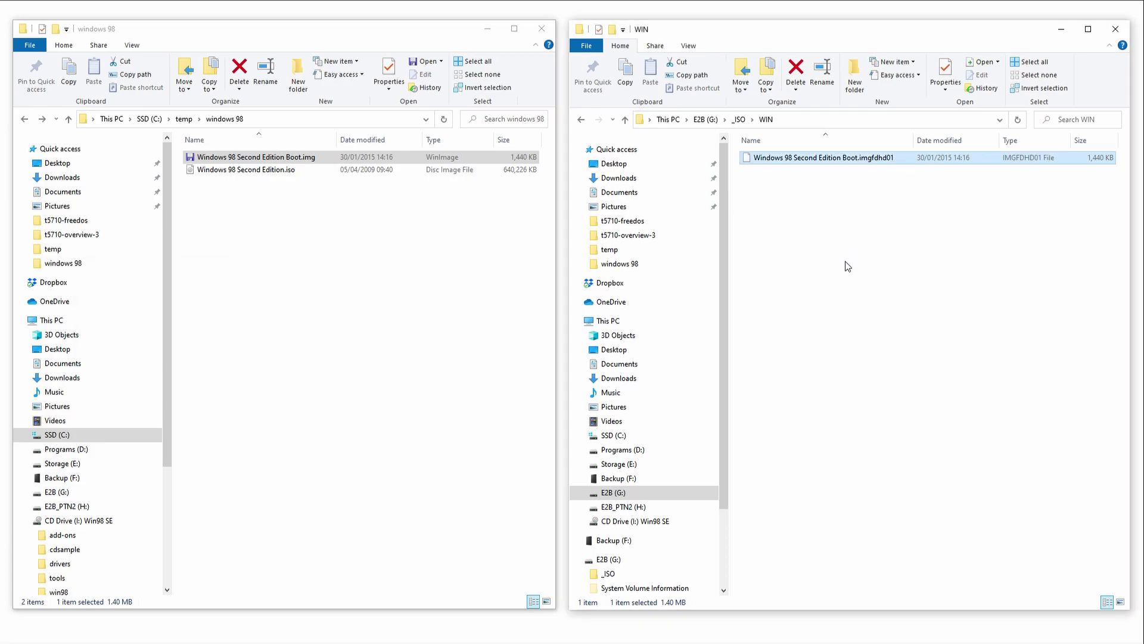
- Choose the WINDOWS BOOT Menu entry to list Windows 98 Second Edition Boot
{"action": "left_click", "coordinate": [848, 266]}
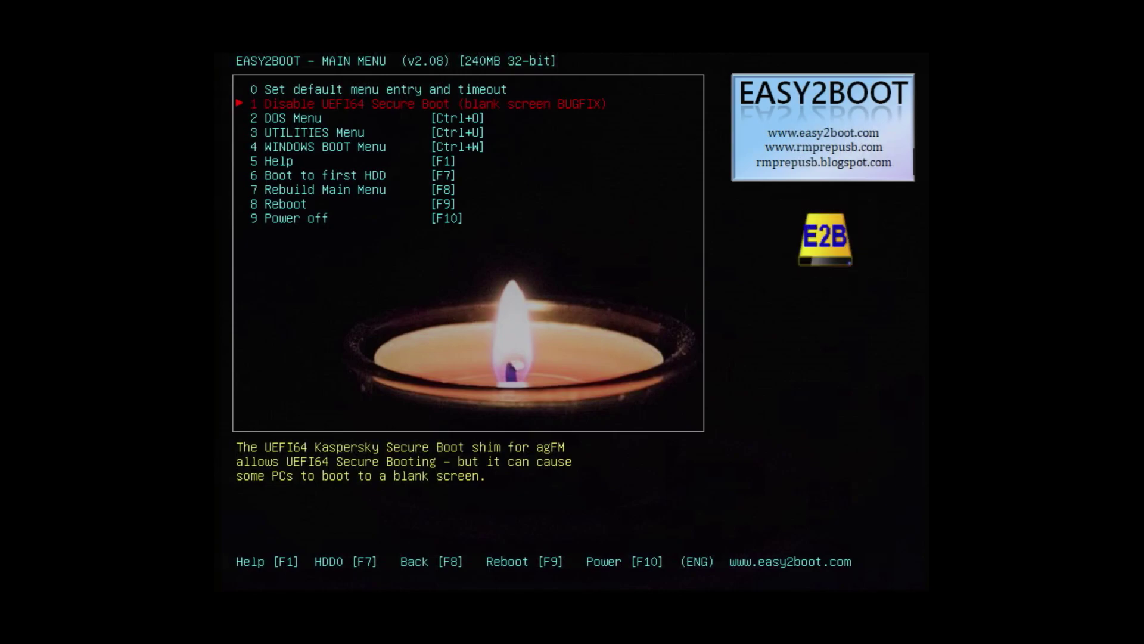
{"action": "key", "text": "Down"}
{"action": "key", "text": "Down"}
{"action": "key", "text": "Down"}
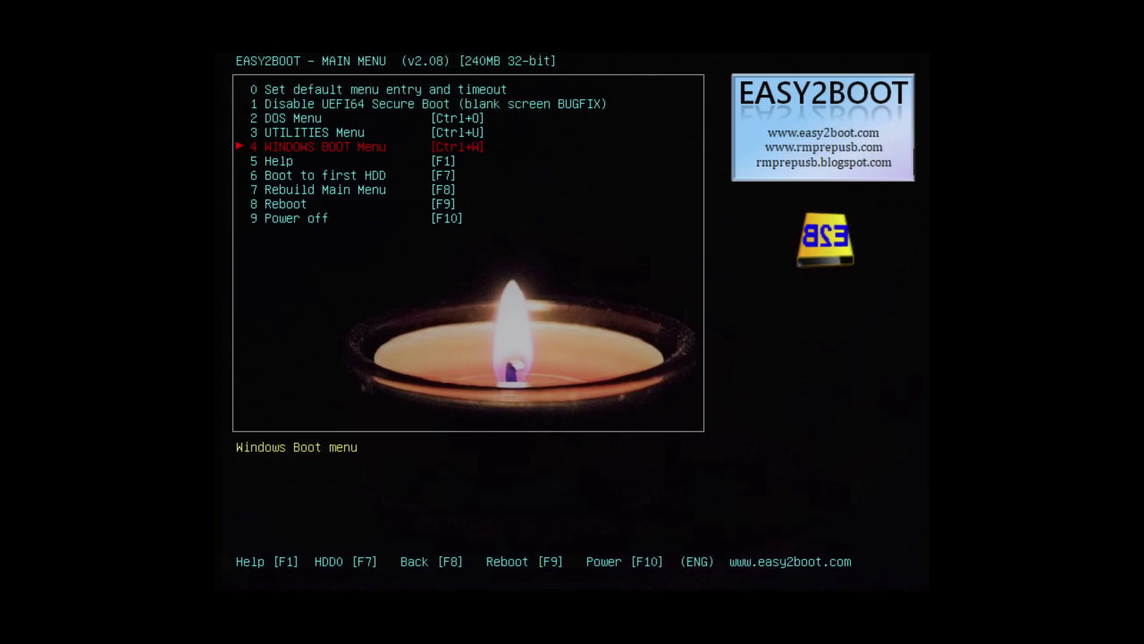
{"action": "key", "text": "Return"}
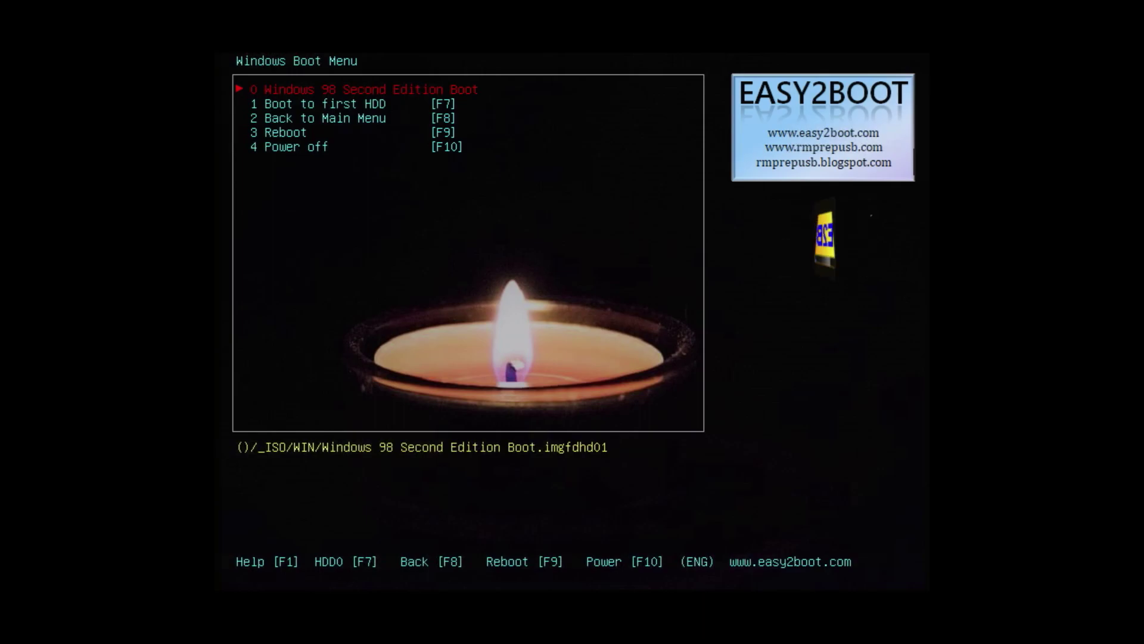
- Boot the Windows 98 Second Edition image, then run FDISK and answer yes to large disk support
{"action": "key", "text": "Return"}
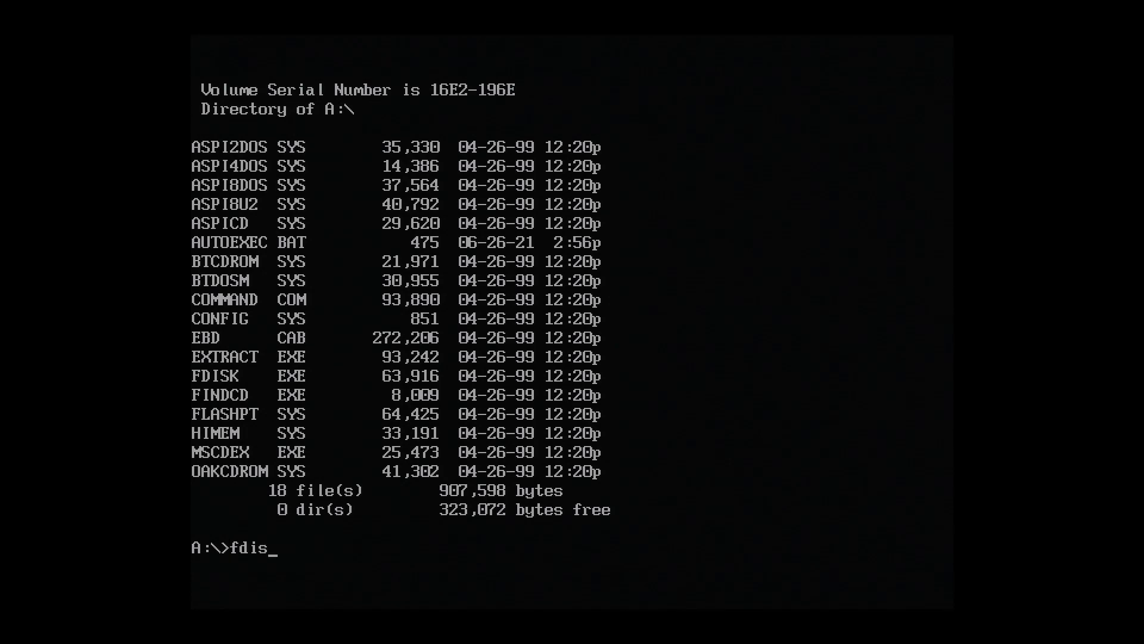
{"action": "type", "text": "k"}
{"action": "key", "text": "Return"}
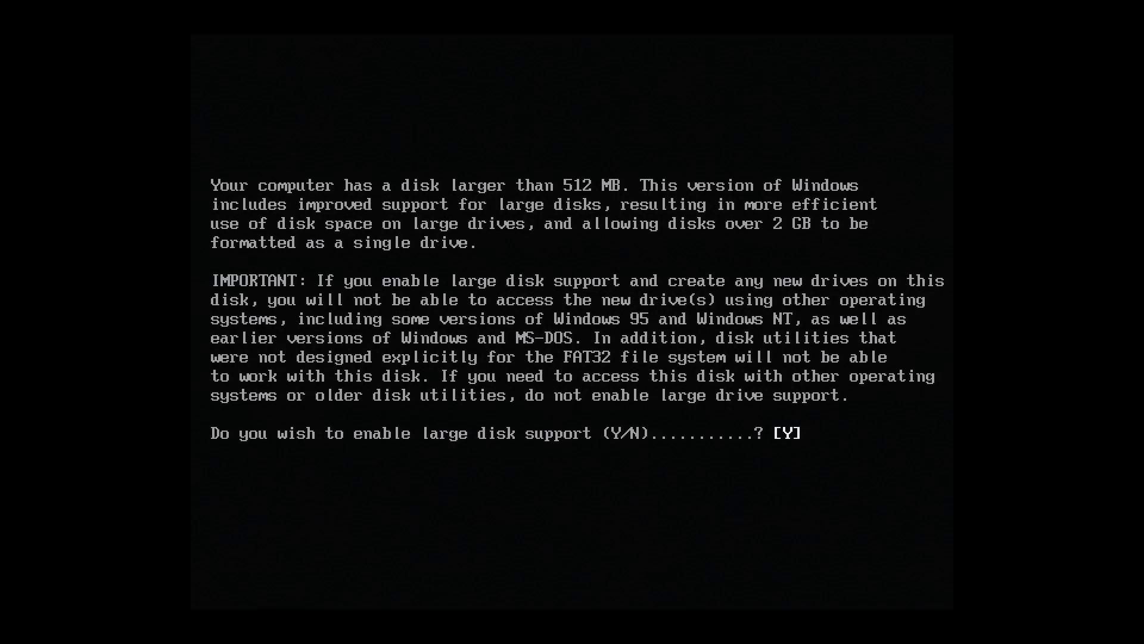
{"action": "key", "text": "Return"}
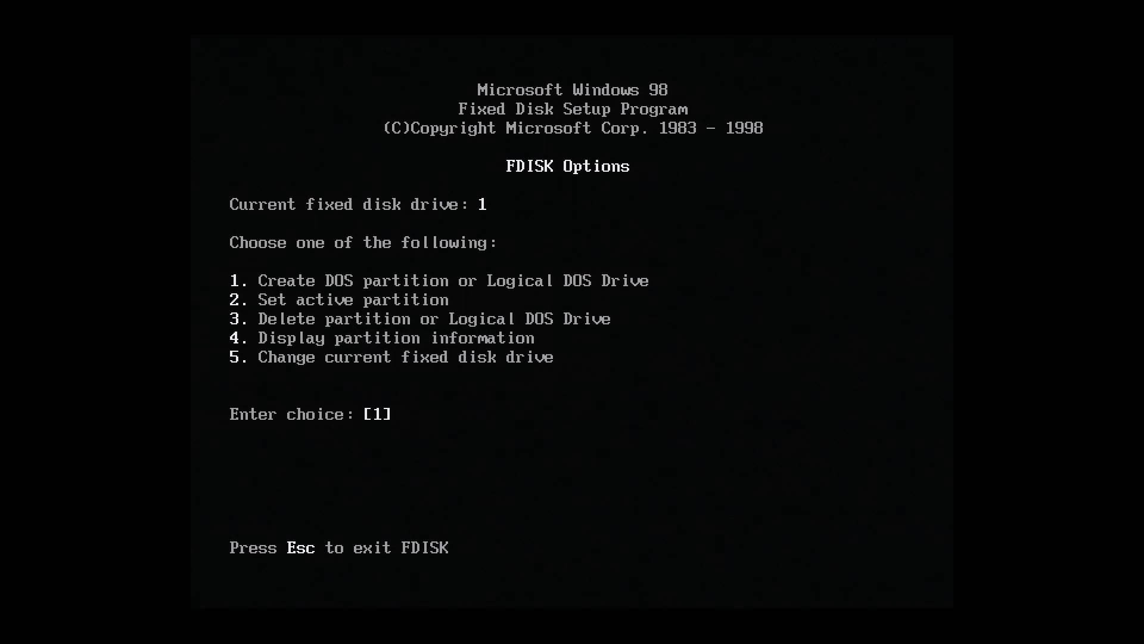
- Display the current partition information for fixed disk 1
{"action": "type", "text": "4"}
{"action": "key", "text": "Return"}
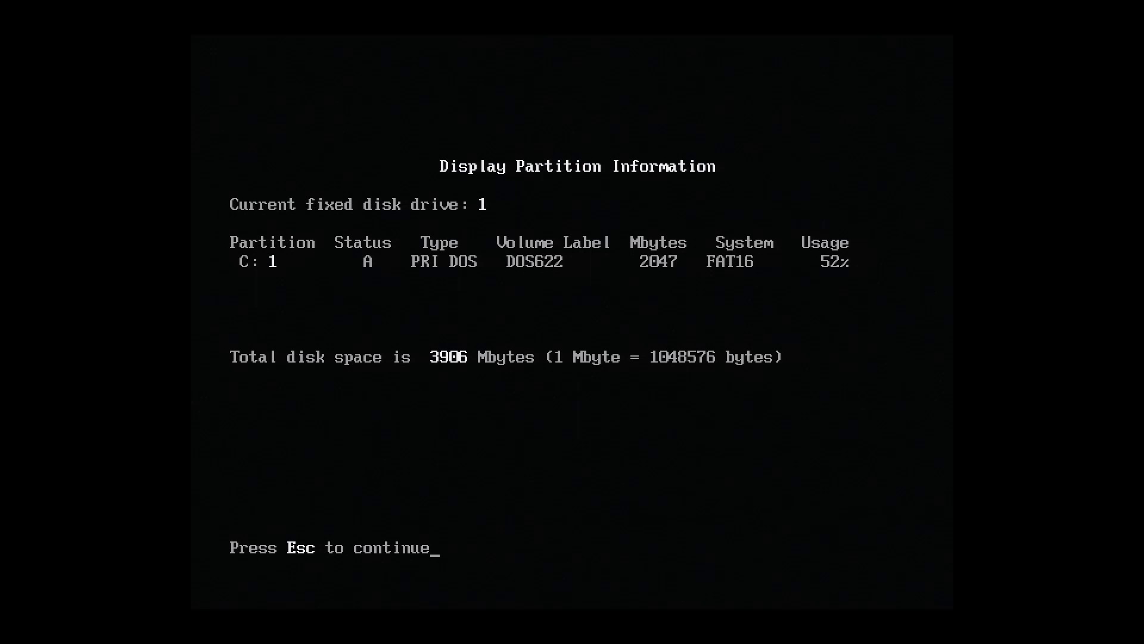
{"action": "key", "text": "Escape"}
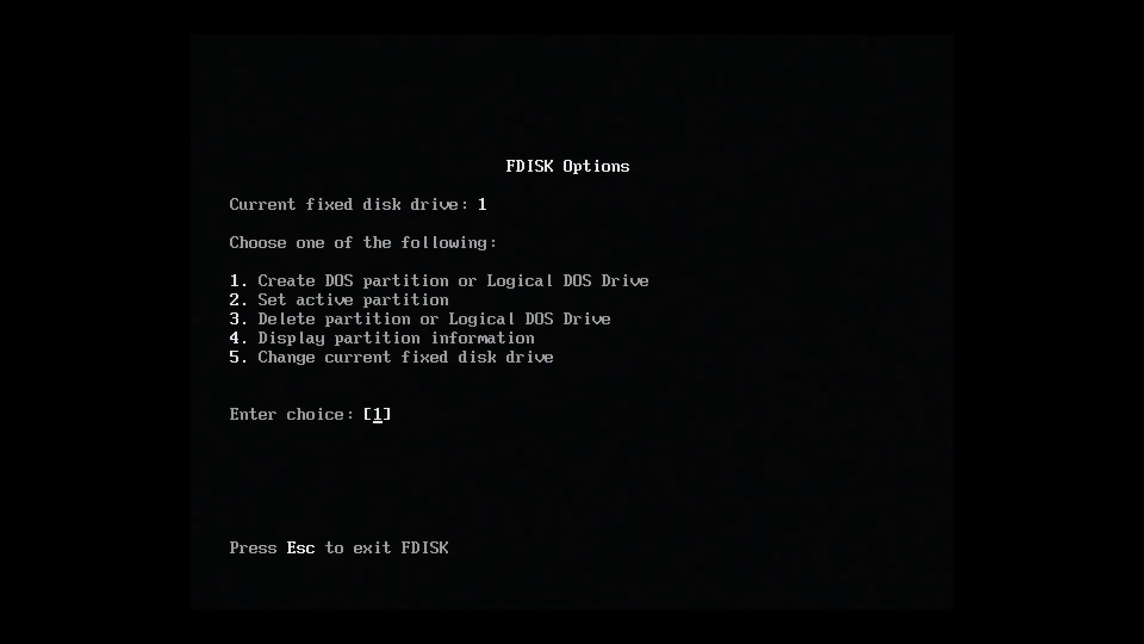
- Delete primary DOS partition 1 (2047 MB), confirming with volume label DOS622
{"action": "type", "text": "3"}
{"action": "key", "text": "Return"}
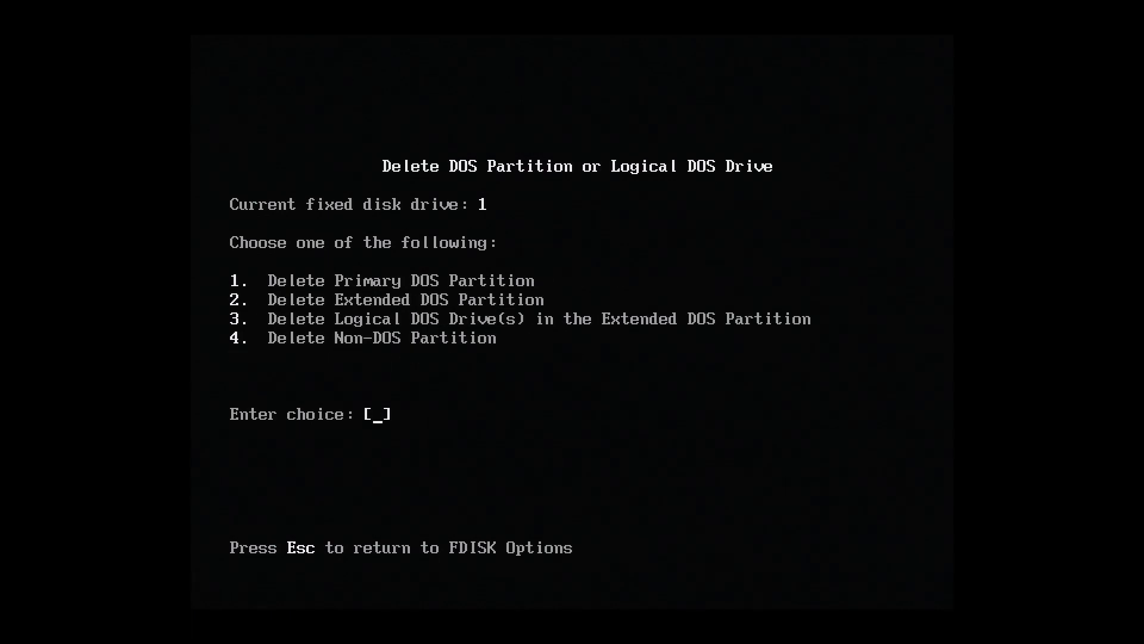
{"action": "type", "text": "1"}
{"action": "key", "text": "Return"}
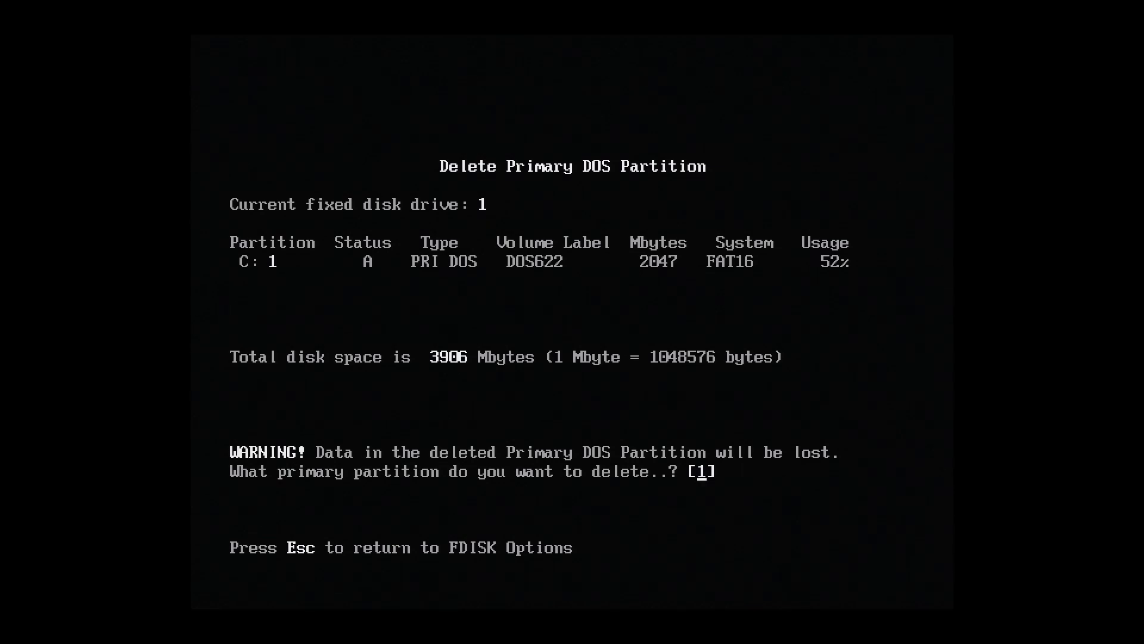
{"action": "key", "text": "Return"}
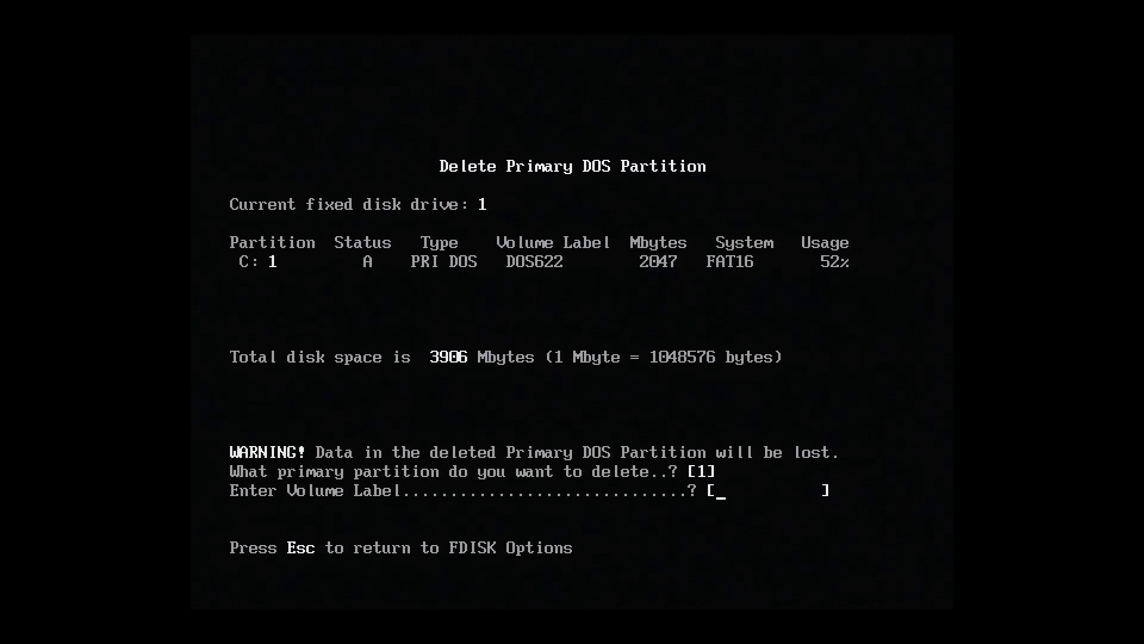
{"action": "type", "text": "DOS622"}
{"action": "key", "text": "Return"}
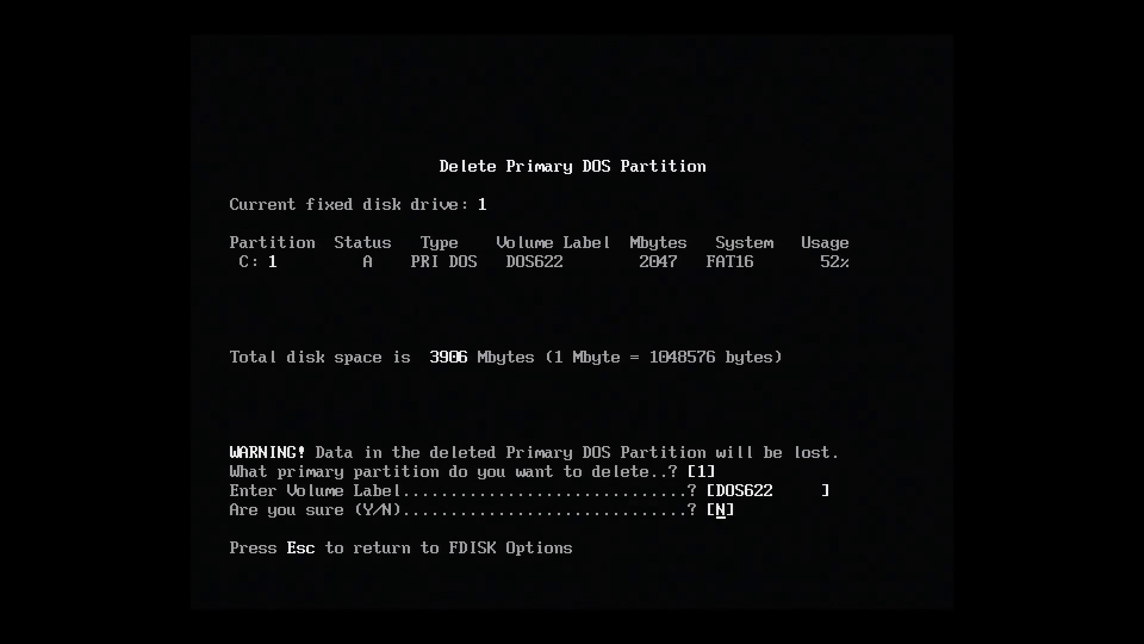
{"action": "type", "text": "Y"}
{"action": "key", "text": "Return"}
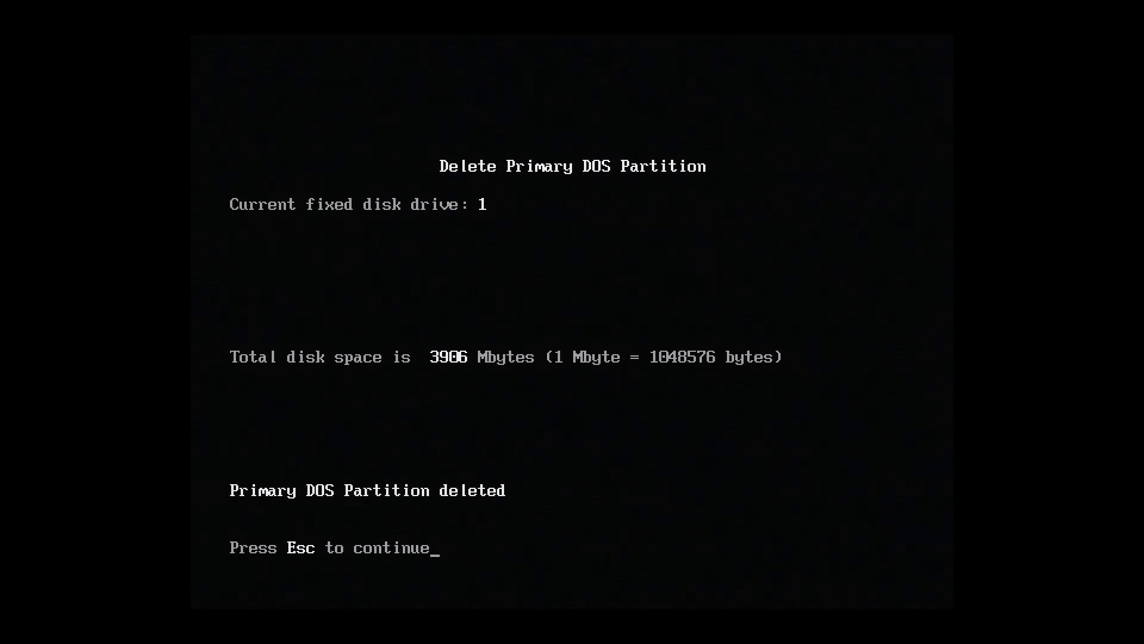
{"action": "key", "text": "Escape"}
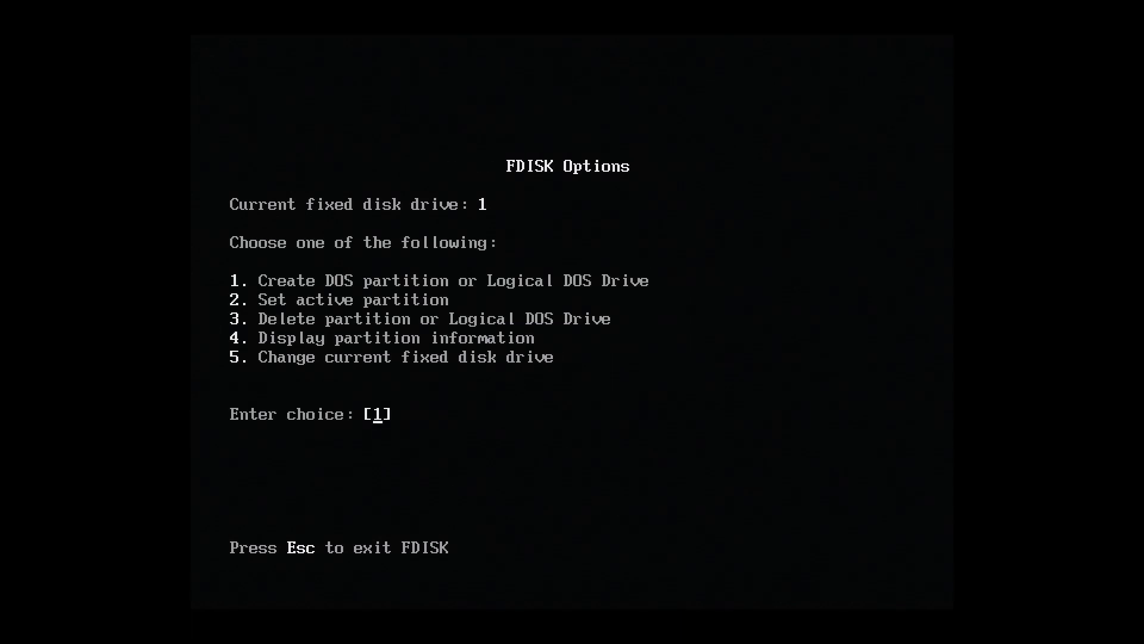
- Create a primary DOS partition using the maximum 3906 MB and make it active
{"action": "key", "text": "Return"}
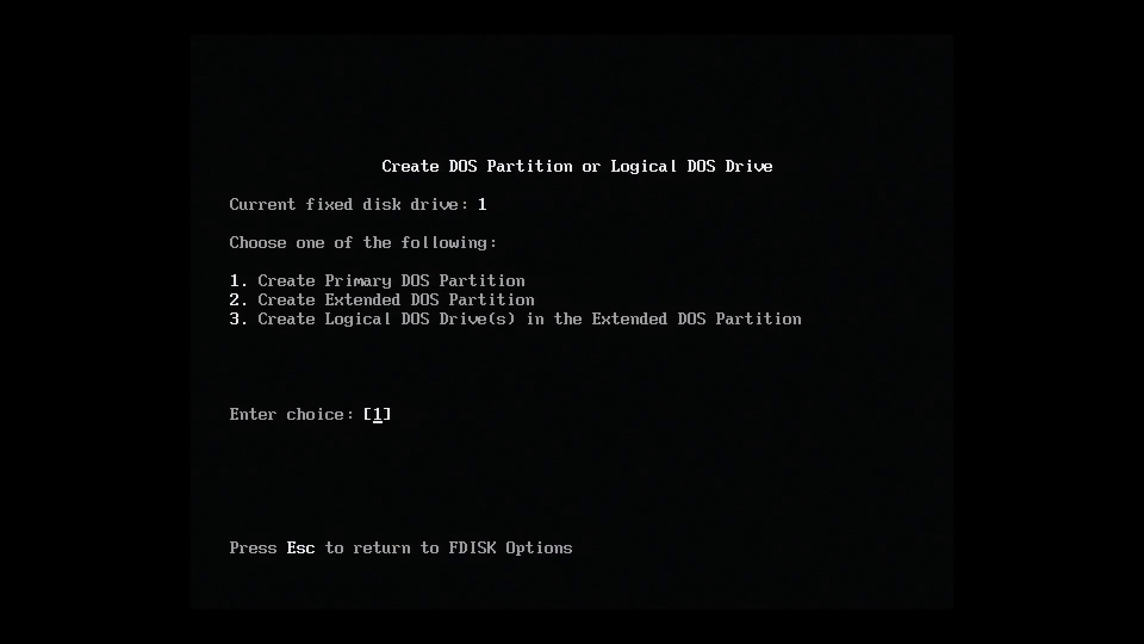
{"action": "key", "text": "Return"}
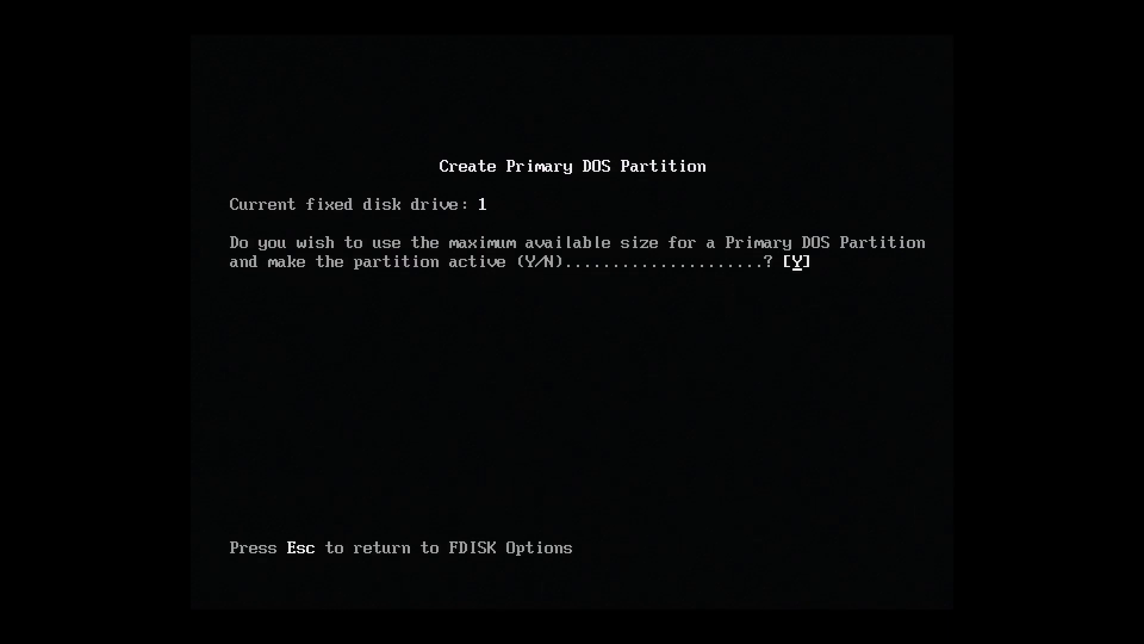
{"action": "key", "text": "Return"}
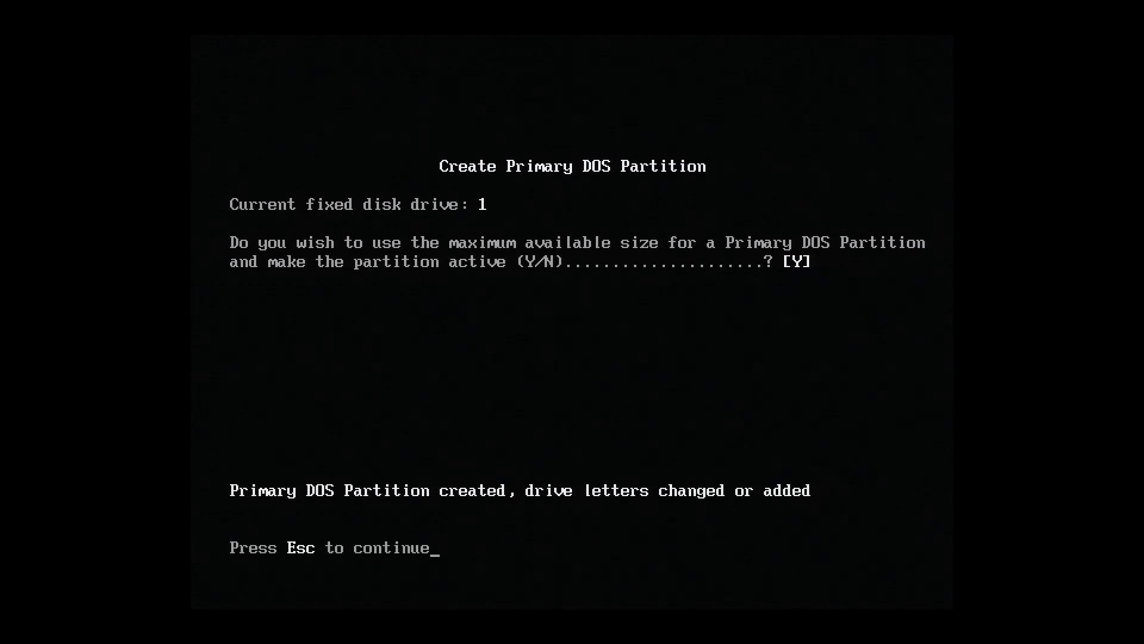
{"action": "key", "text": "Escape"}
- Check that the new C: partition is marked active
{"action": "type", "text": "2"}
{"action": "key", "text": "Return"}
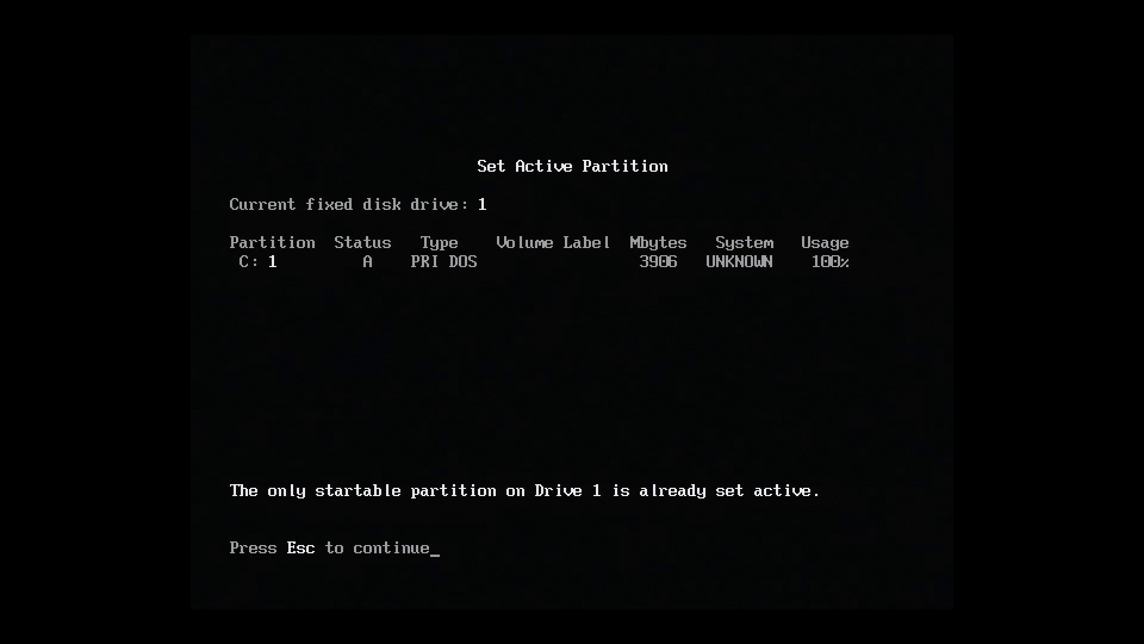
{"action": "key", "text": "Escape"}
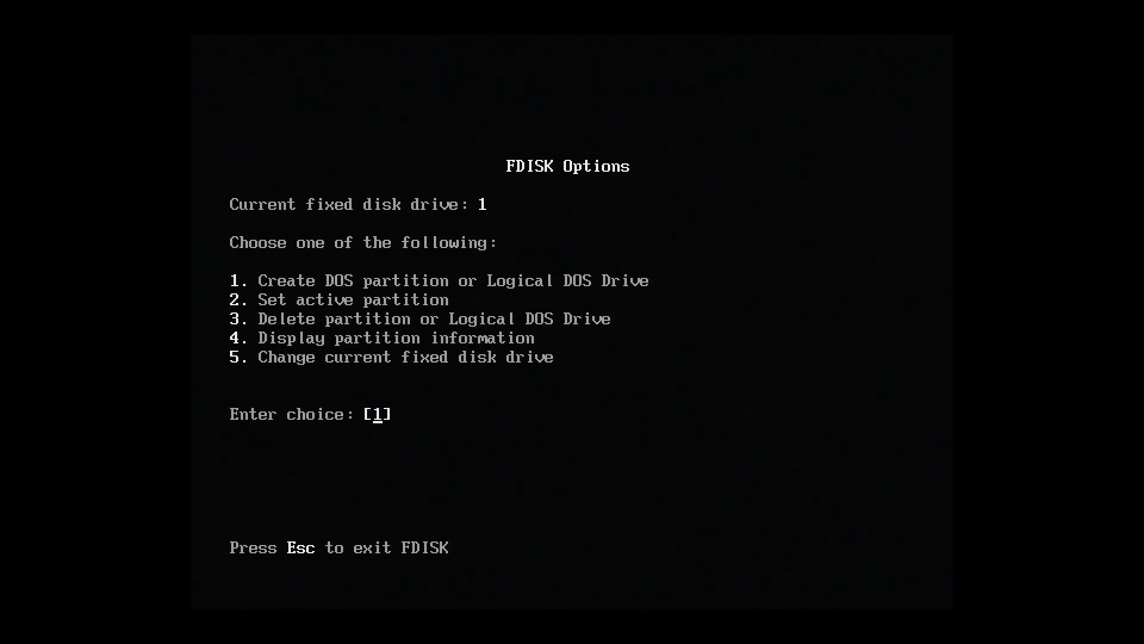
- Exit FDISK and boot Windows 98 Second Edition from Easy2Boot's Windows boot menu
{"action": "key", "text": "Escape"}
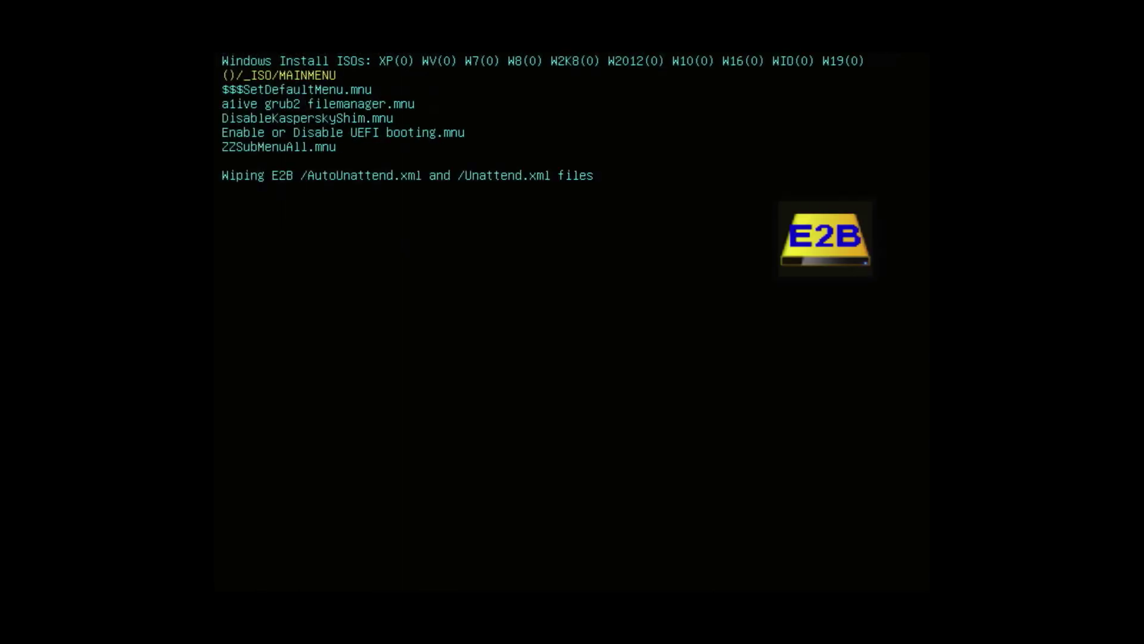
{"action": "key", "text": "Down"}
{"action": "key", "text": "Down"}
{"action": "key", "text": "Down"}
{"action": "key", "text": "Return"}
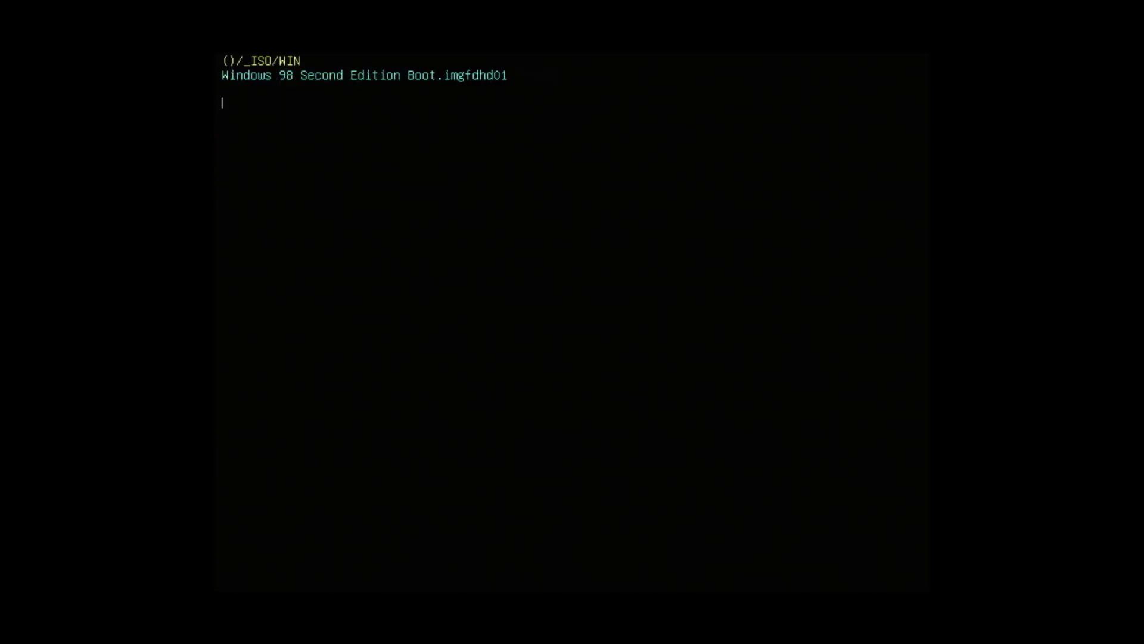
{"action": "key", "text": "Return"}
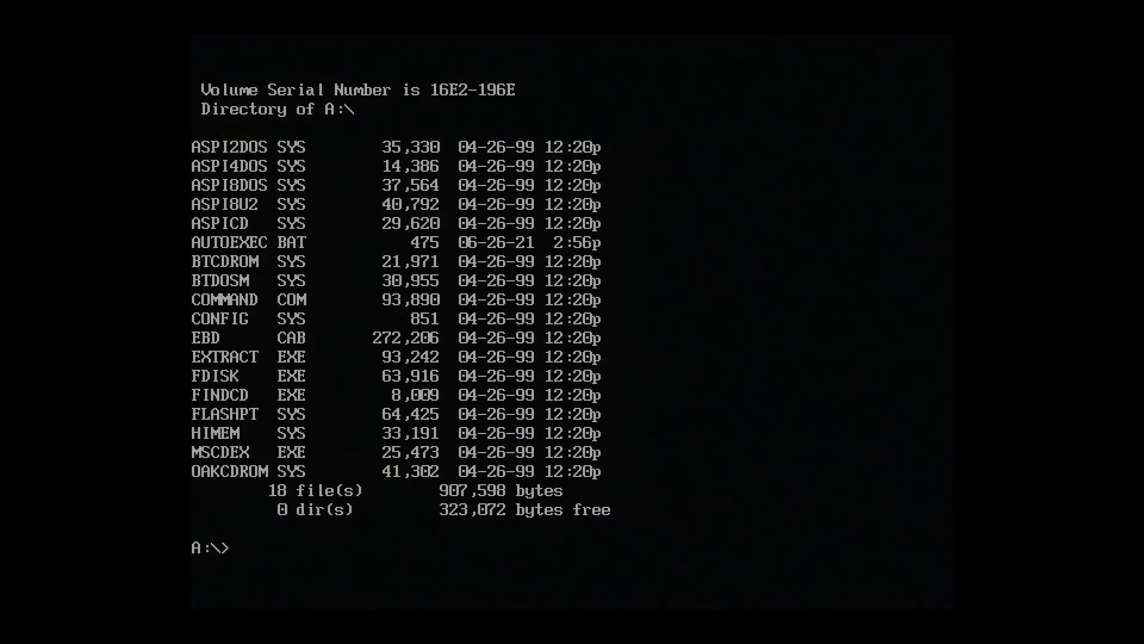
- Switch to drive D, list it, then enter D:\WIN98 and list its 101 setup files
{"action": "type", "text": "d:"}
{"action": "key", "text": "Return"}
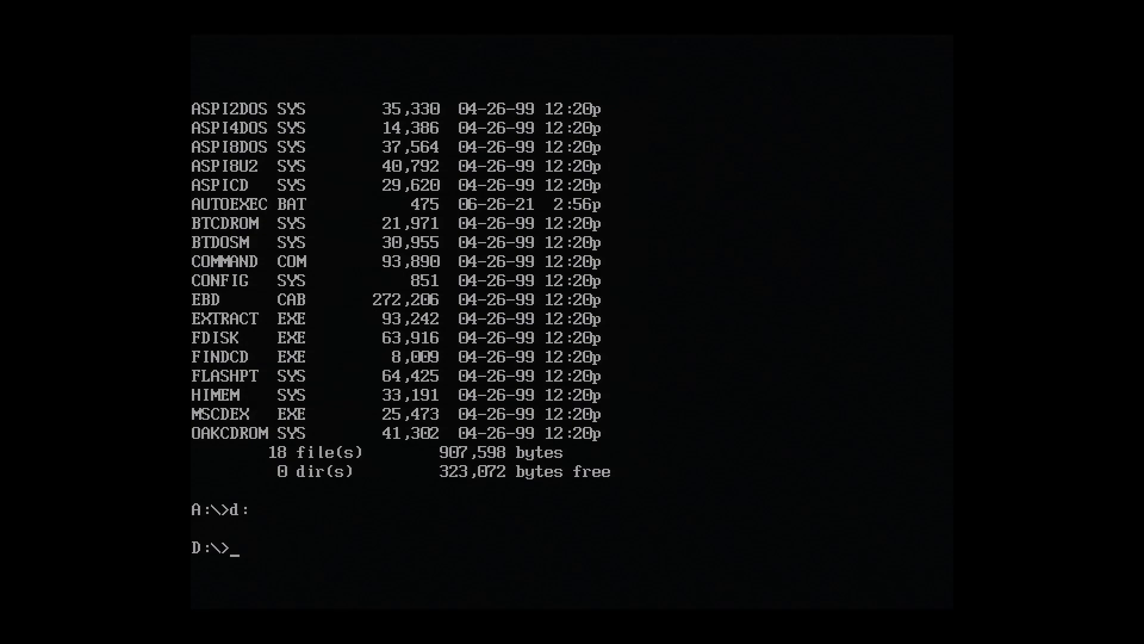
{"action": "type", "text": "dir"}
{"action": "key", "text": "Return"}
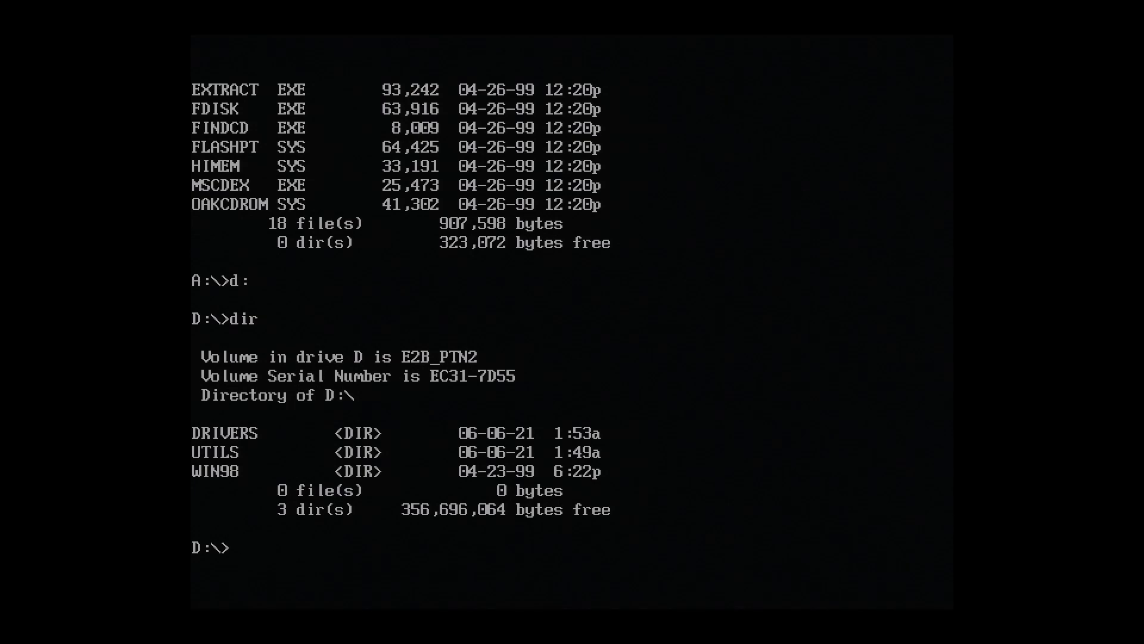
{"action": "type", "text": "cd win98"}
{"action": "key", "text": "Return"}
{"action": "type", "text": "dir"}
{"action": "key", "text": "Return"}
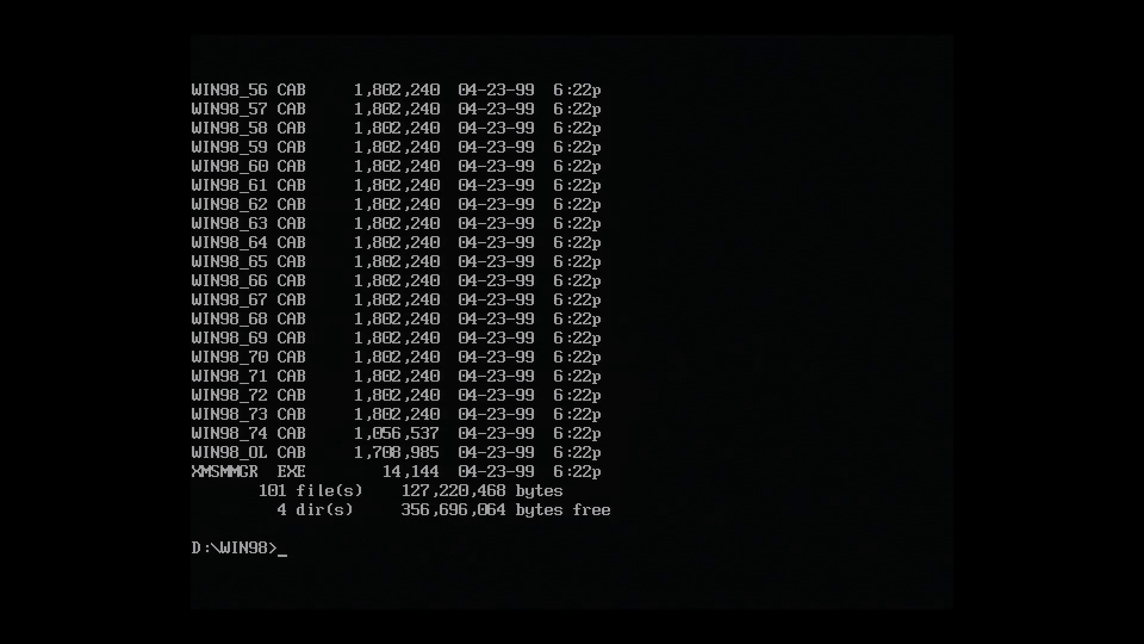
- Format drive C: after confirming the erase, labelling the volume WIN98
{"action": "type", "text": "format c:"}
{"action": "key", "text": "Return"}
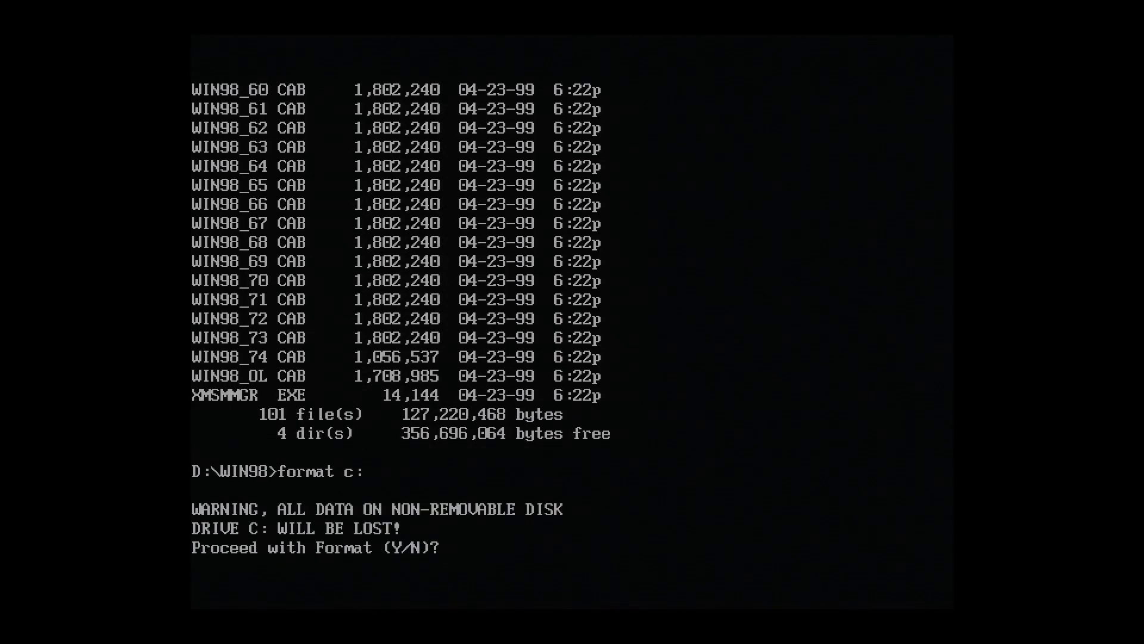
{"action": "type", "text": "y"}
{"action": "key", "text": "Return"}
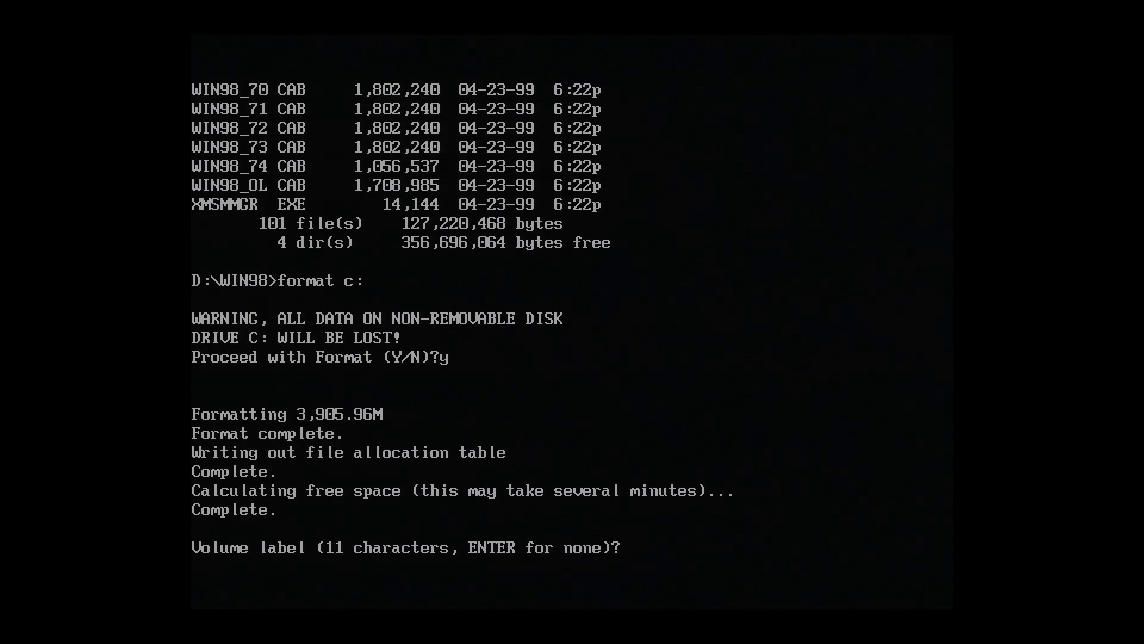
{"action": "type", "text": "WIN98"}
{"action": "key", "text": "Return"}
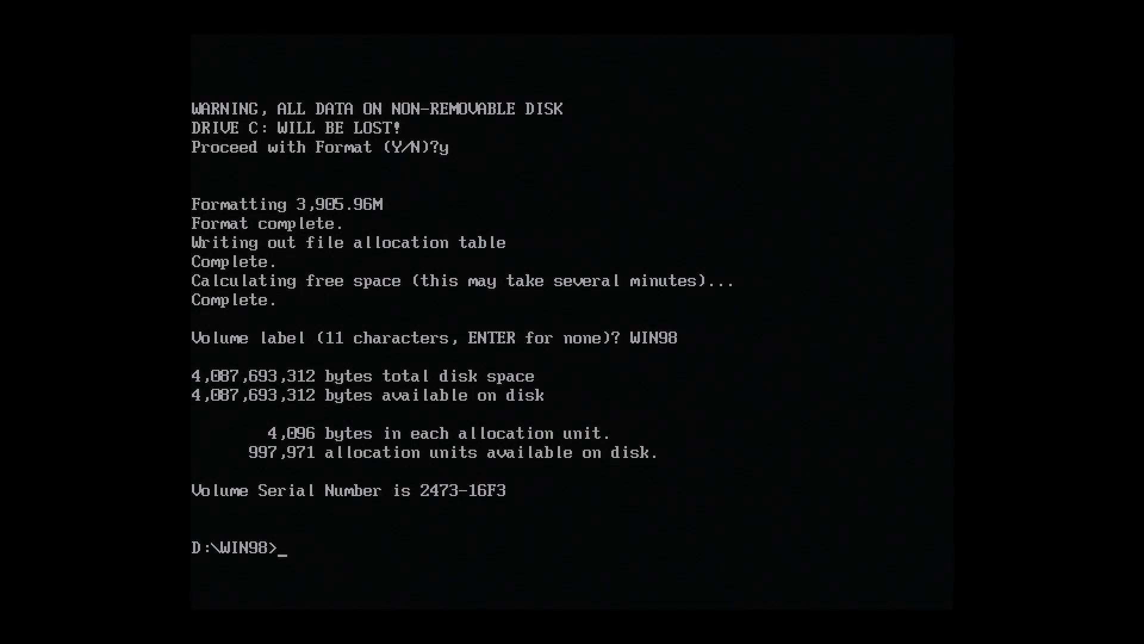
- Make C:\WIN98 and copy *.* from D:\WIN98 into it
{"action": "type", "text": "md c:\\WIN98"}
{"action": "key", "text": "Return"}
{"action": "type", "text": "copy "}
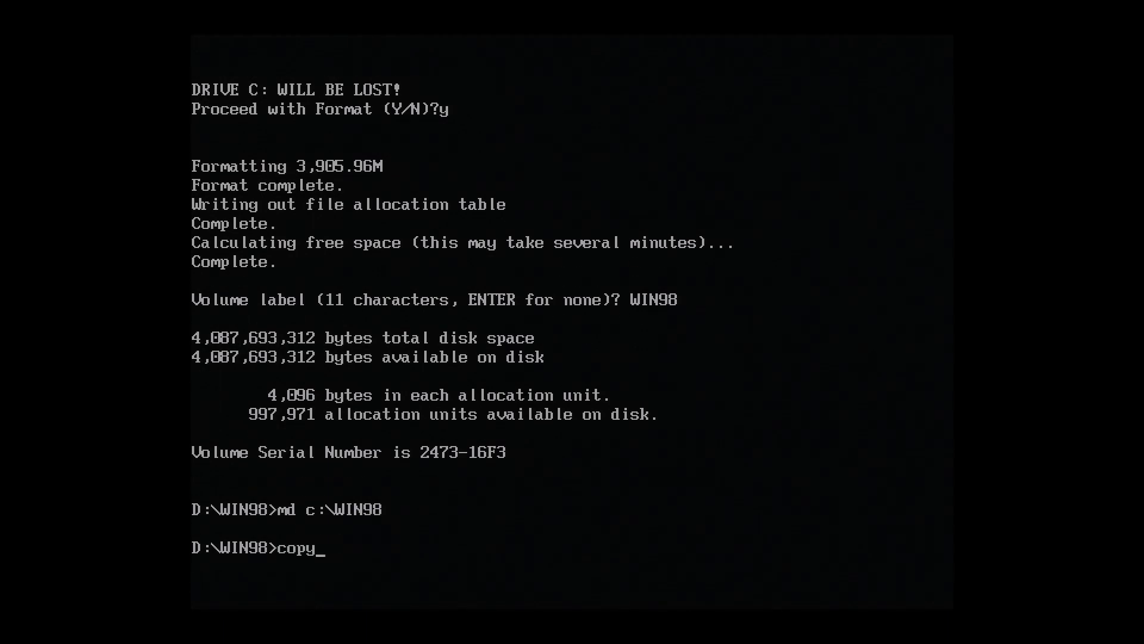
{"action": "type", "text": "*.* c:"}
{"action": "type", "text": "\\WIN"}
{"action": "type", "text": "98"}
{"action": "key", "text": "Return"}
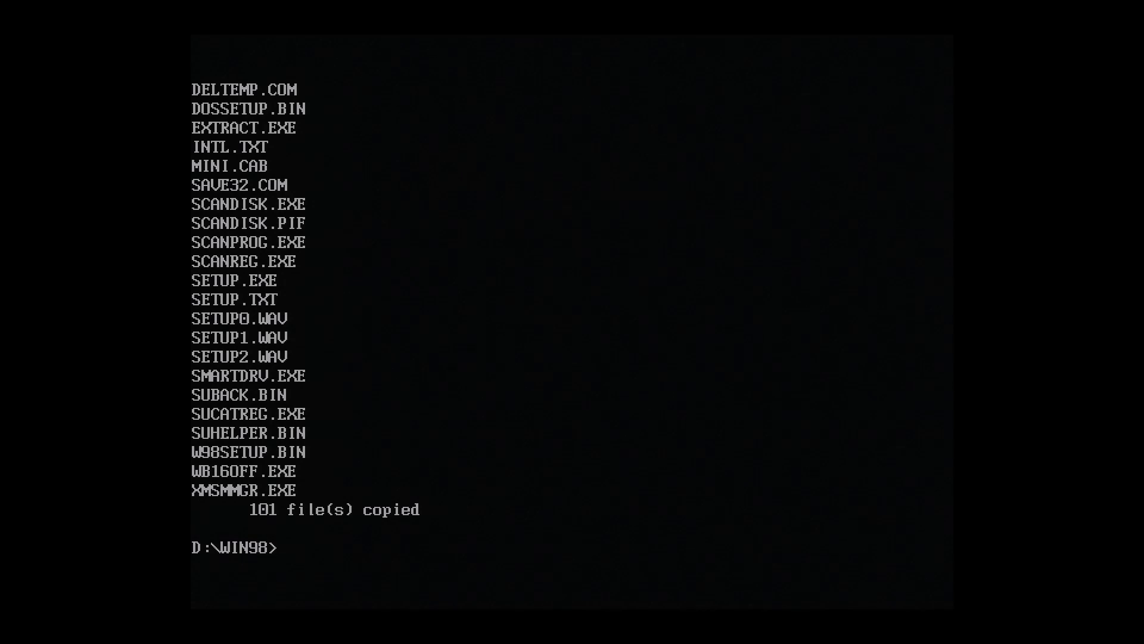
- Return to D:\ and copy D:\DRIVERS\*.* into a new C:\DRIVERS folder
{"action": "type", "text": "cd .."}
{"action": "key", "text": "Return"}
{"action": "type", "text": "dir"}
{"action": "key", "text": "Return"}
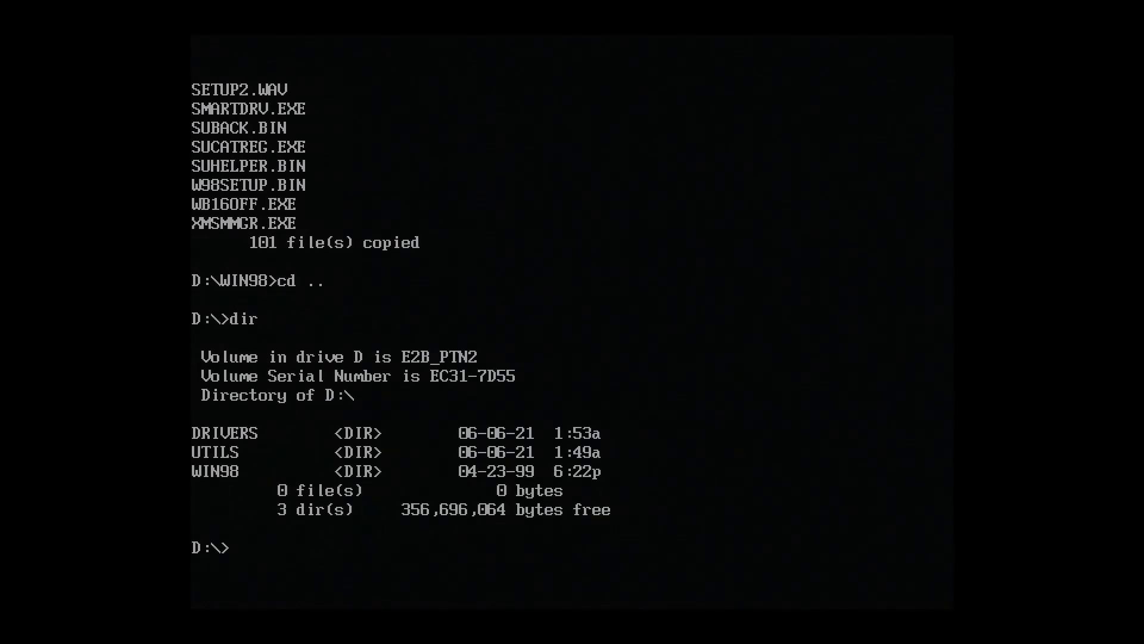
{"action": "type", "text": "md c:\\DRIVERS"}
{"action": "key", "text": "Return"}
{"action": "type", "text": "copy d:\\D"}
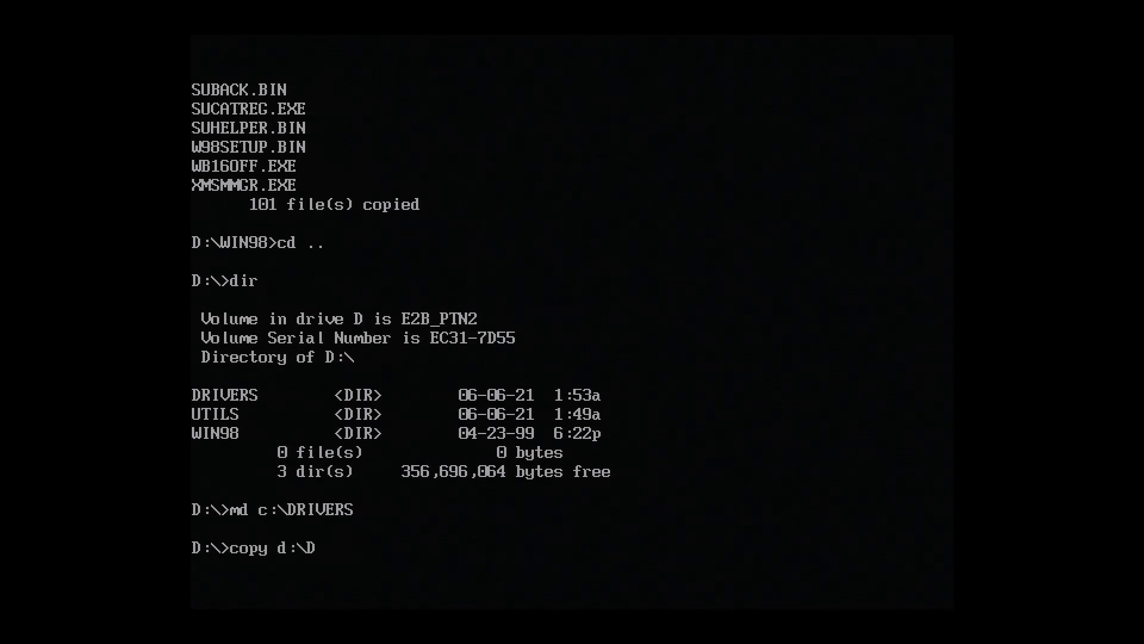
{"action": "type", "text": "RIVERS\\"}
{"action": "type", "text": "*.* c:\\D"}
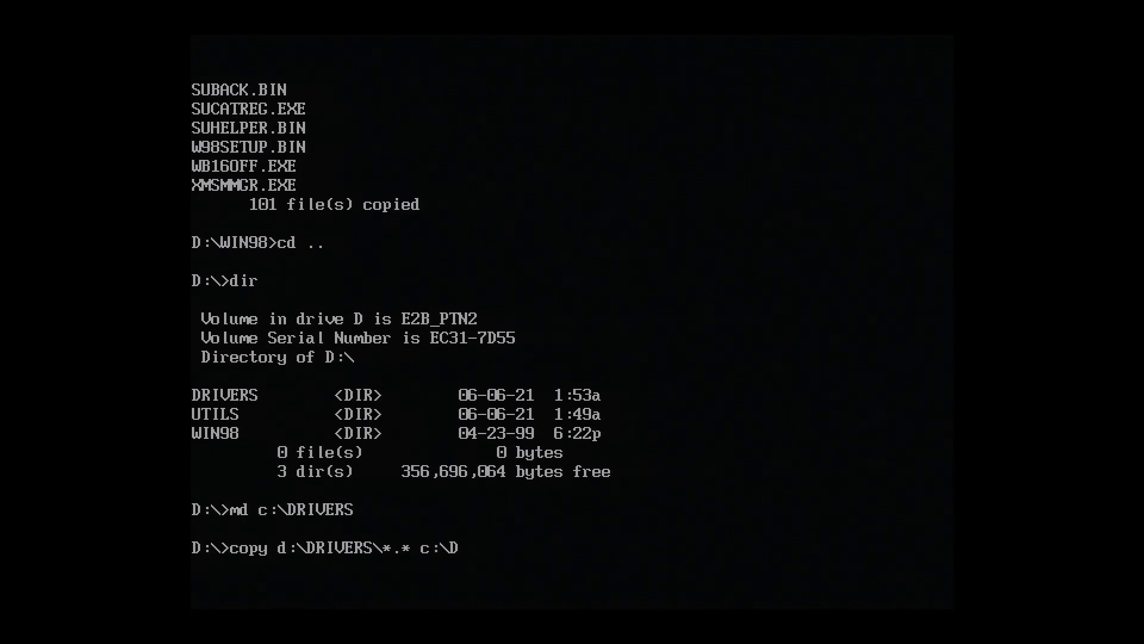
{"action": "type", "text": "RIVERS"}
{"action": "key", "text": "Return"}
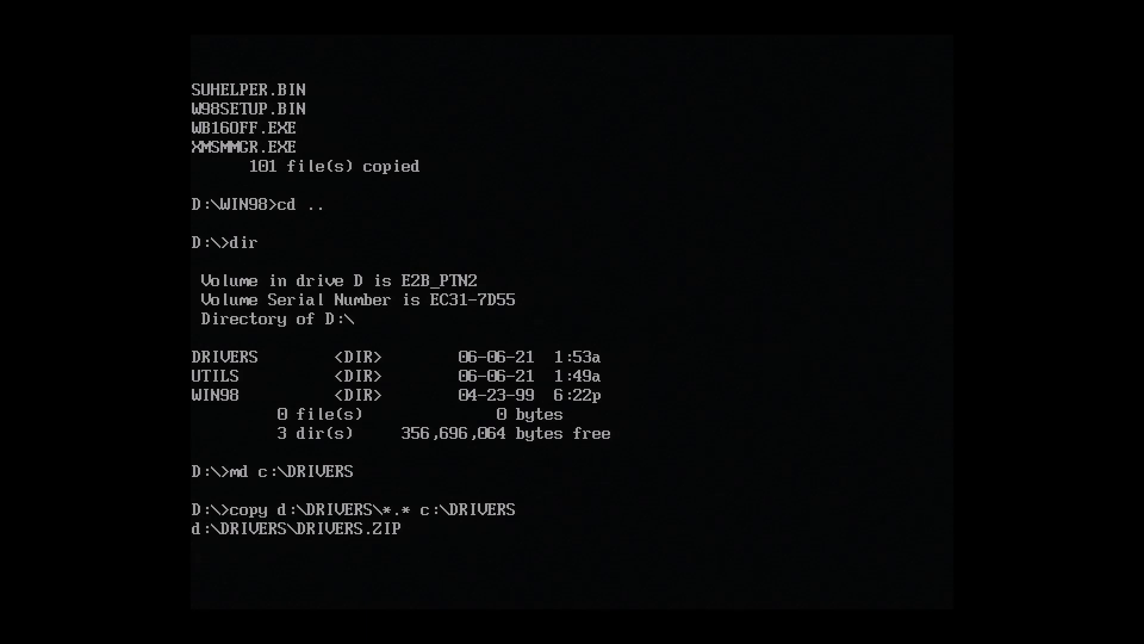
- Create C:\UTILS and copy the utility files from D:\UTILS into it
{"action": "type", "text": "md C"}
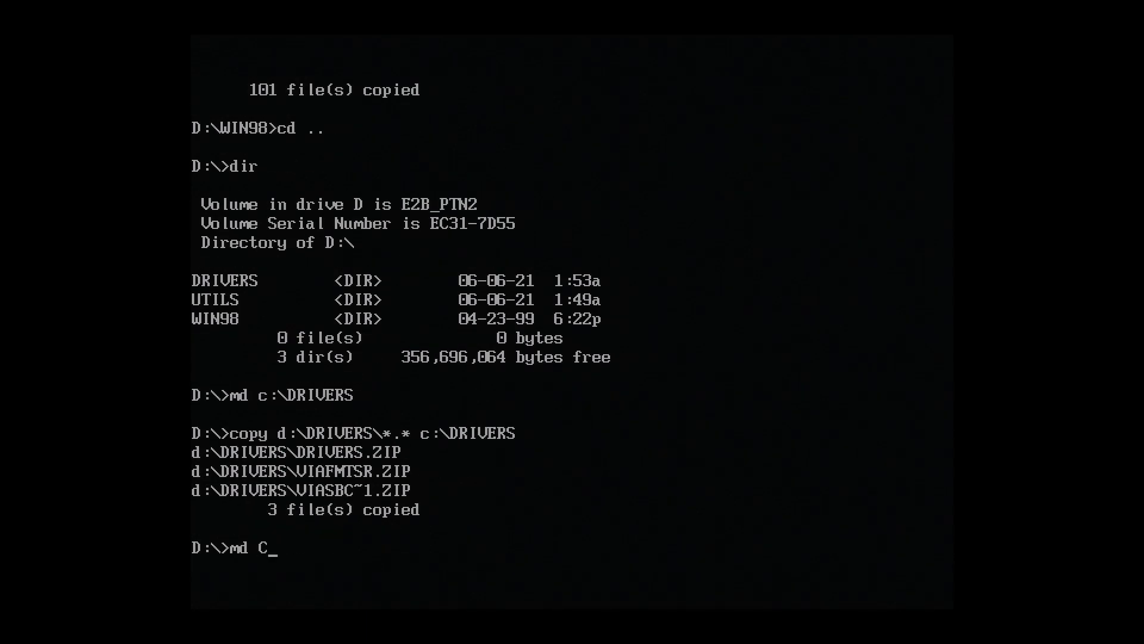
{"action": "key", "text": "BackSpace"}
{"action": "type", "text": "c:\\UTILS"}
{"action": "key", "text": "Return"}
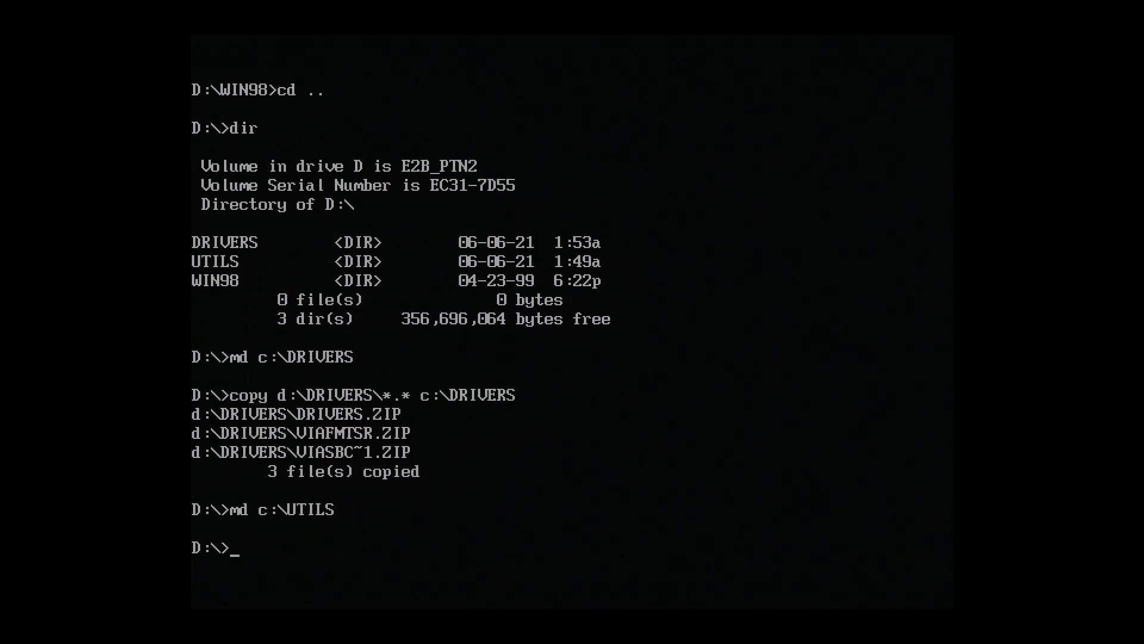
{"action": "type", "text": "copy d:\\UTILS\\*."}
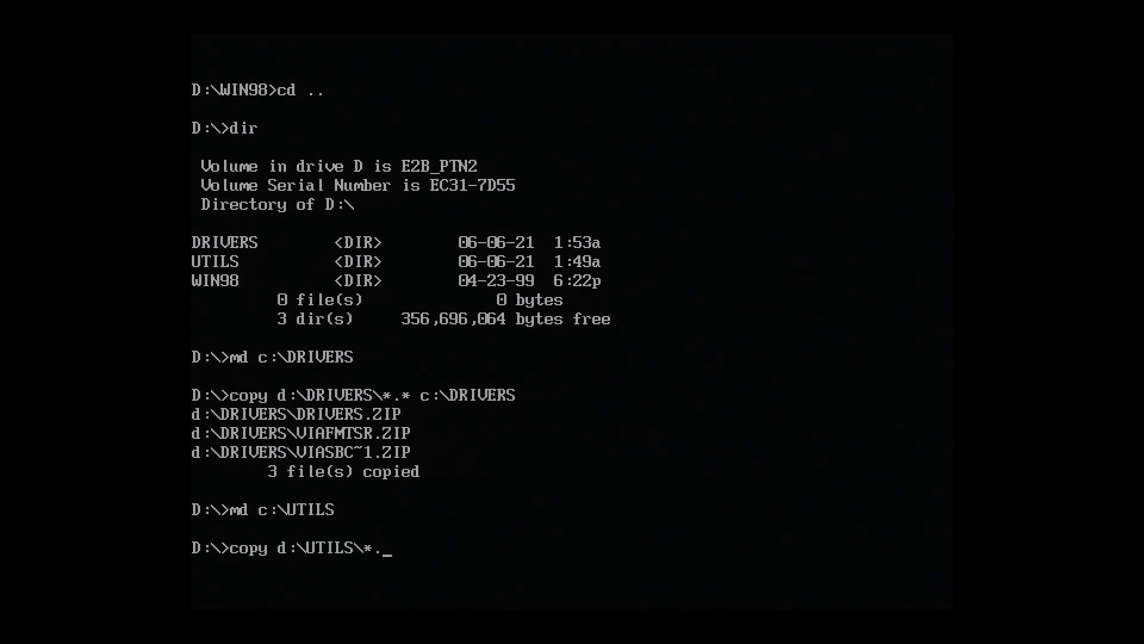
{"action": "type", "text": "* c:\\UTILS"}
{"action": "key", "text": "Return"}
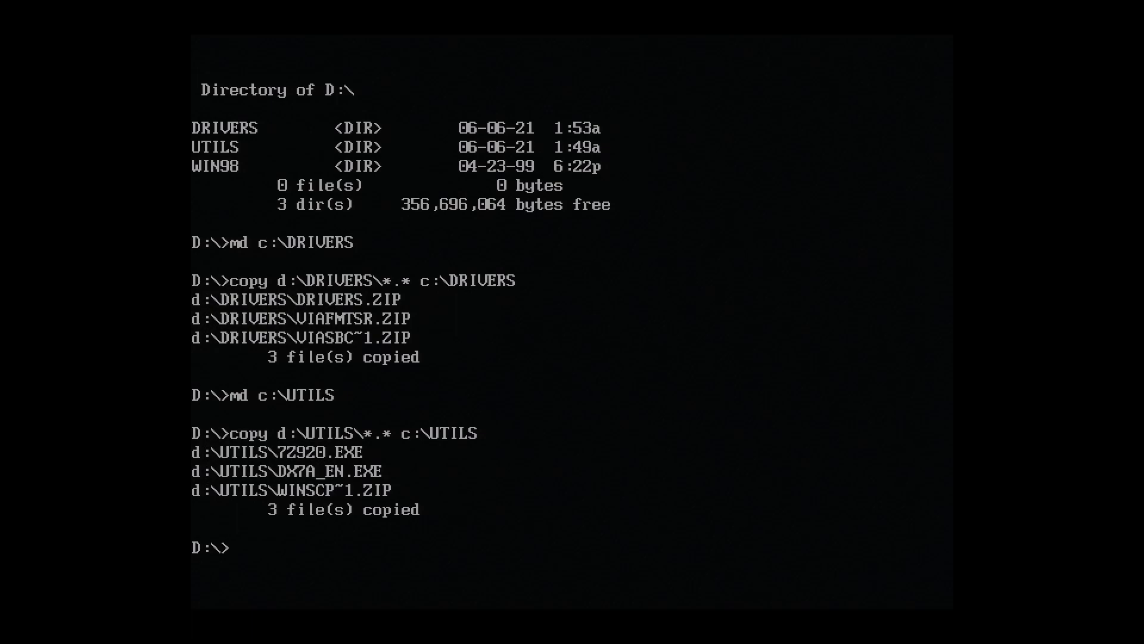
- Run setup from C:\WIN98 and let ScanDisk check drives C and D
{"action": "type", "text": "c:"}
{"action": "key", "text": "Return"}
{"action": "type", "text": "cd win98"}
{"action": "key", "text": "Return"}
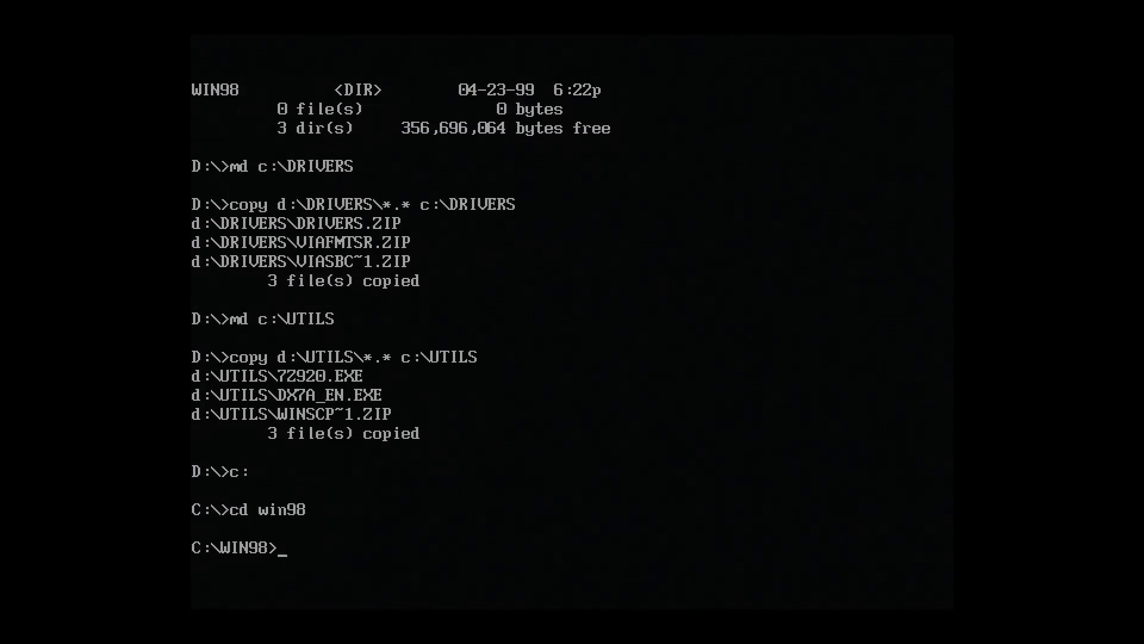
{"action": "type", "text": "setup"}
{"action": "key", "text": "Return"}
{"action": "key", "text": "Return"}
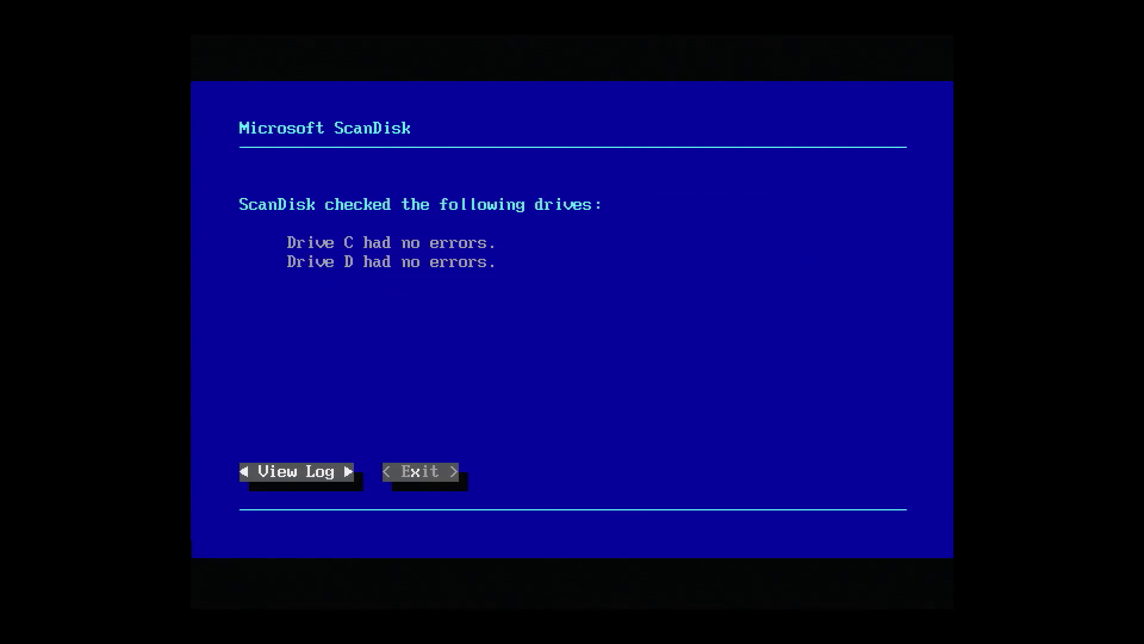
- Leave ScanDisk and run the Setup wizard with default folder, computer name 1571, no startup disk
{"action": "key", "text": "Tab"}
{"action": "key", "text": "Return"}
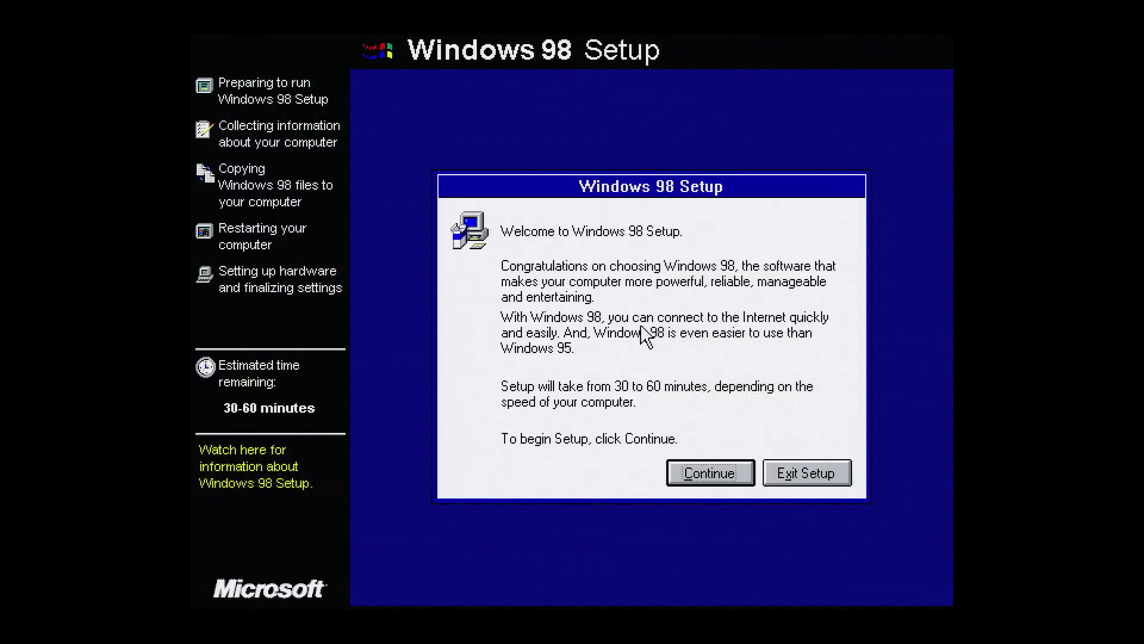
{"action": "left_click", "coordinate": [719, 471]}
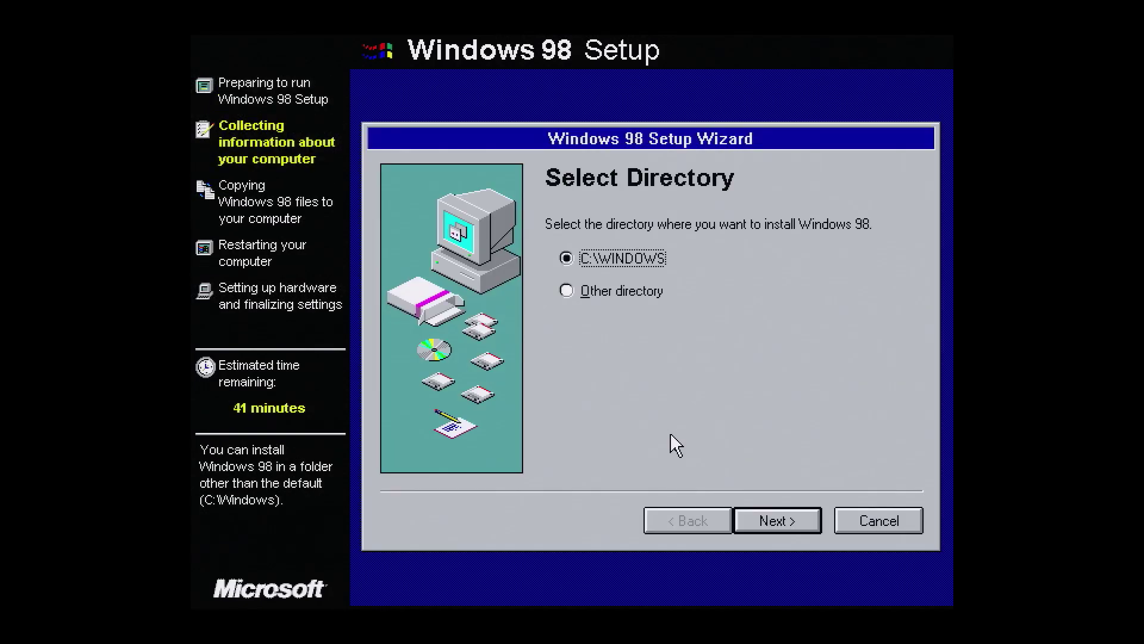
{"action": "left_click", "coordinate": [759, 519]}
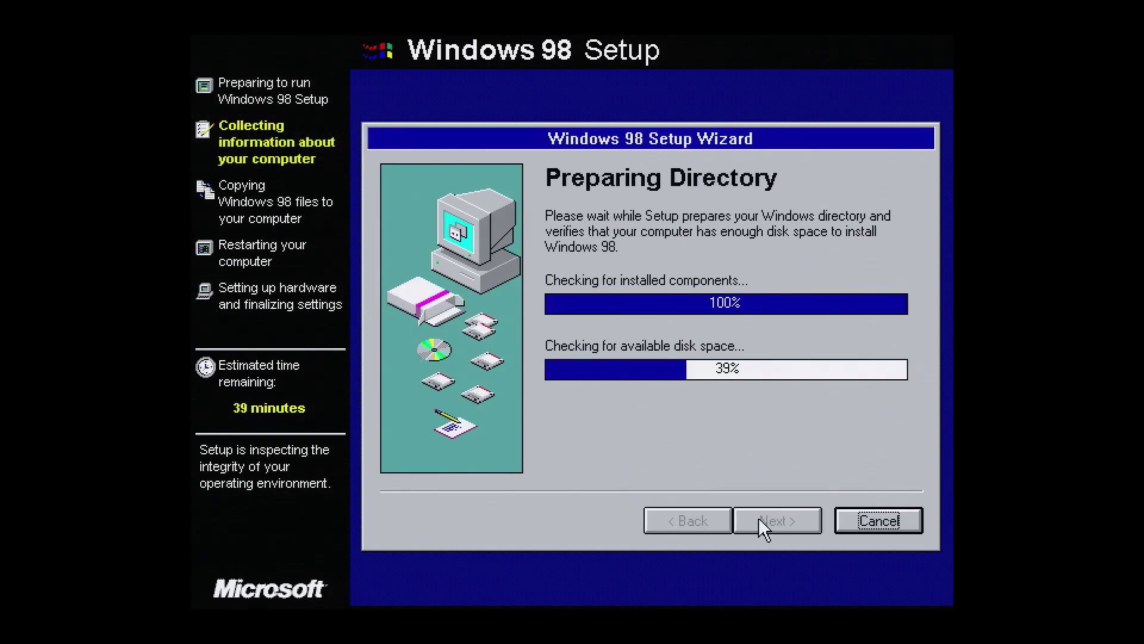
{"action": "left_click", "coordinate": [760, 517]}
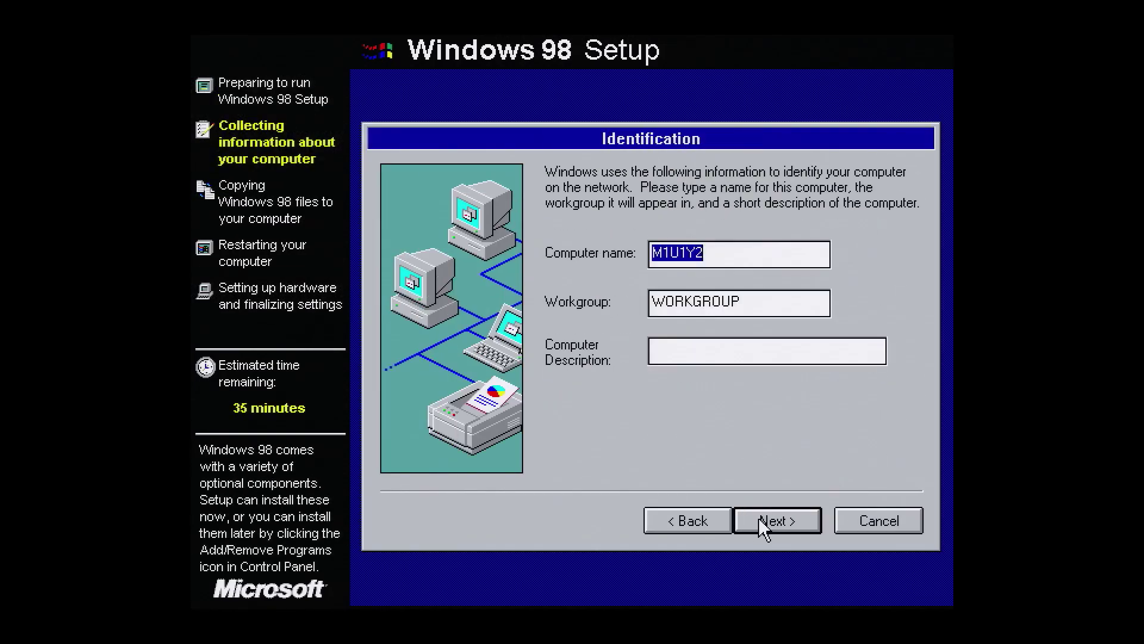
{"action": "type", "text": "1571"}
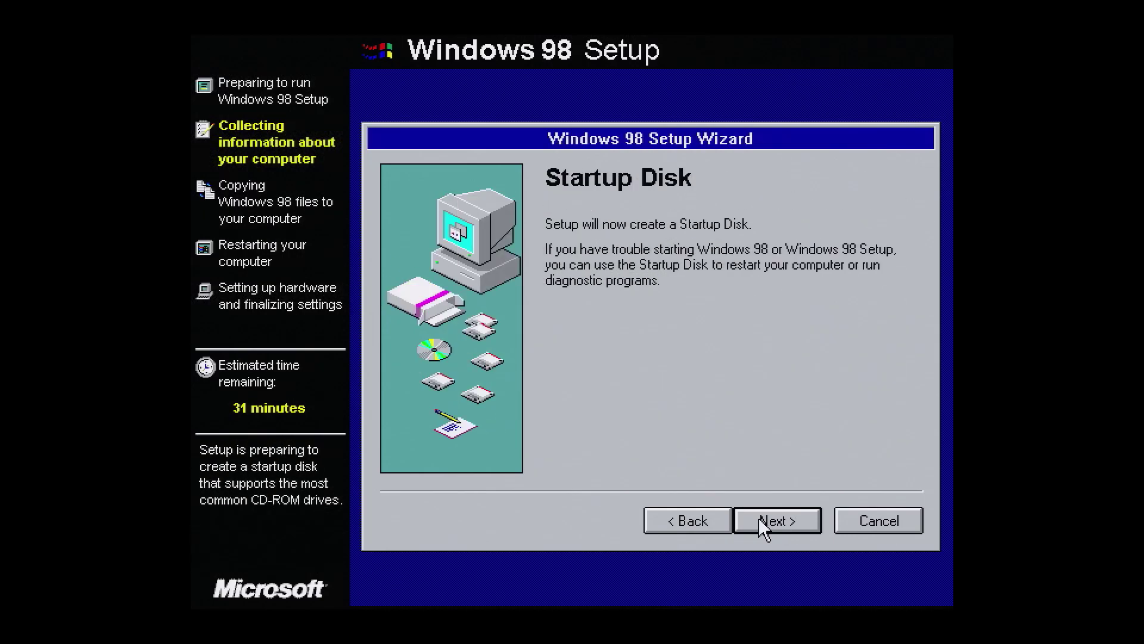
{"action": "left_click", "coordinate": [758, 517]}
{"action": "key", "text": "Escape"}
{"action": "left_click", "coordinate": [775, 521]}
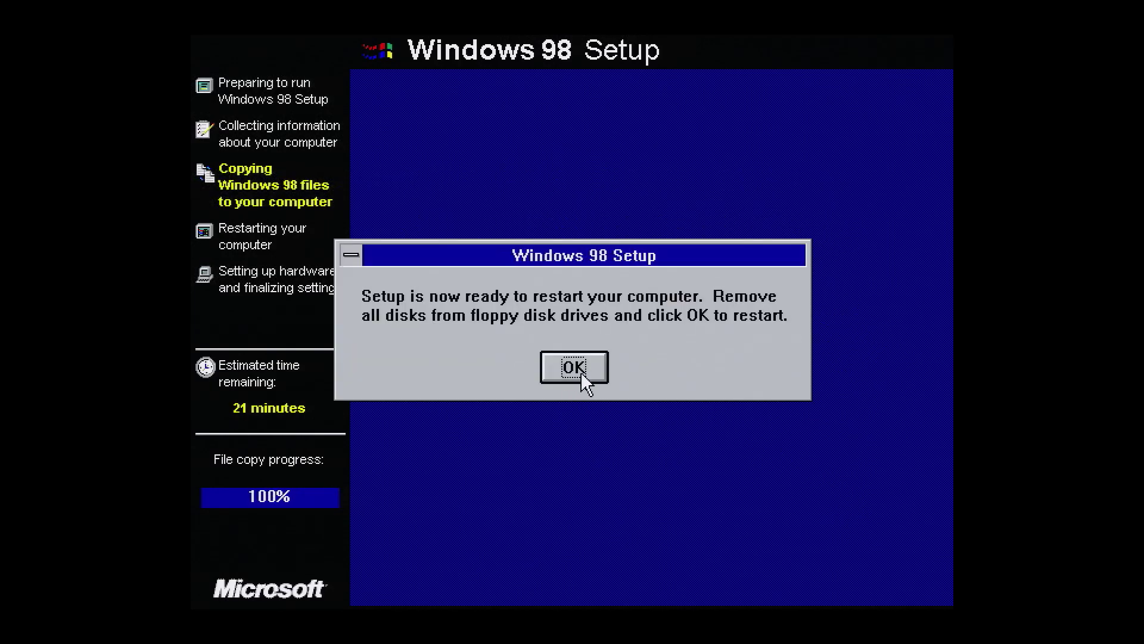
- Restart, then set the time zone to Eastern Time and apply it
{"action": "left_click", "coordinate": [581, 374]}
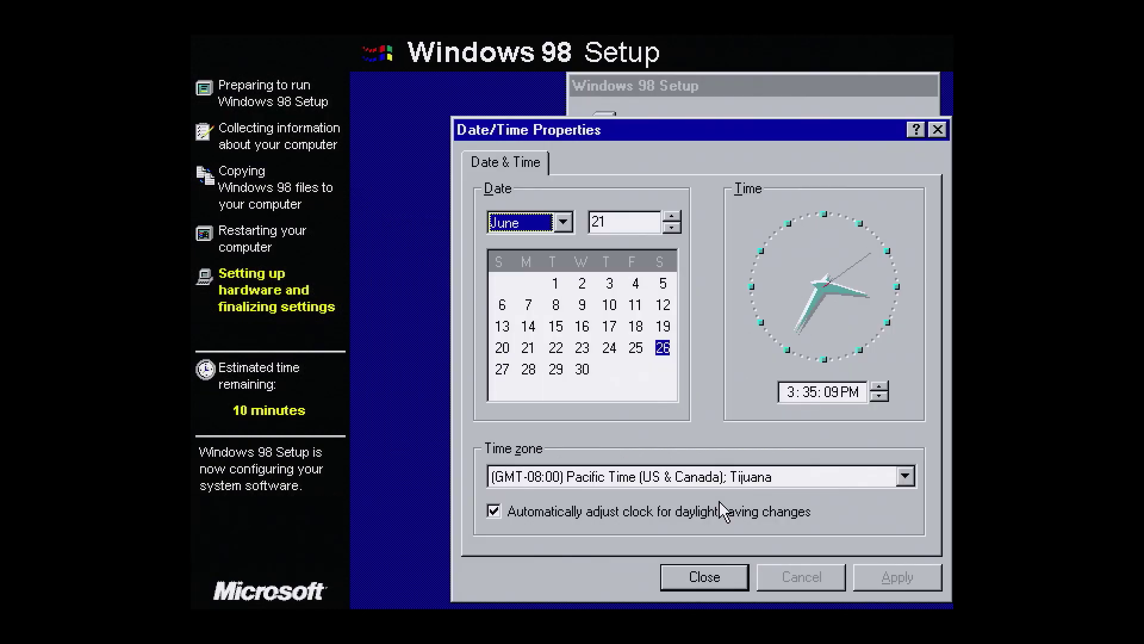
{"action": "left_click", "coordinate": [769, 481]}
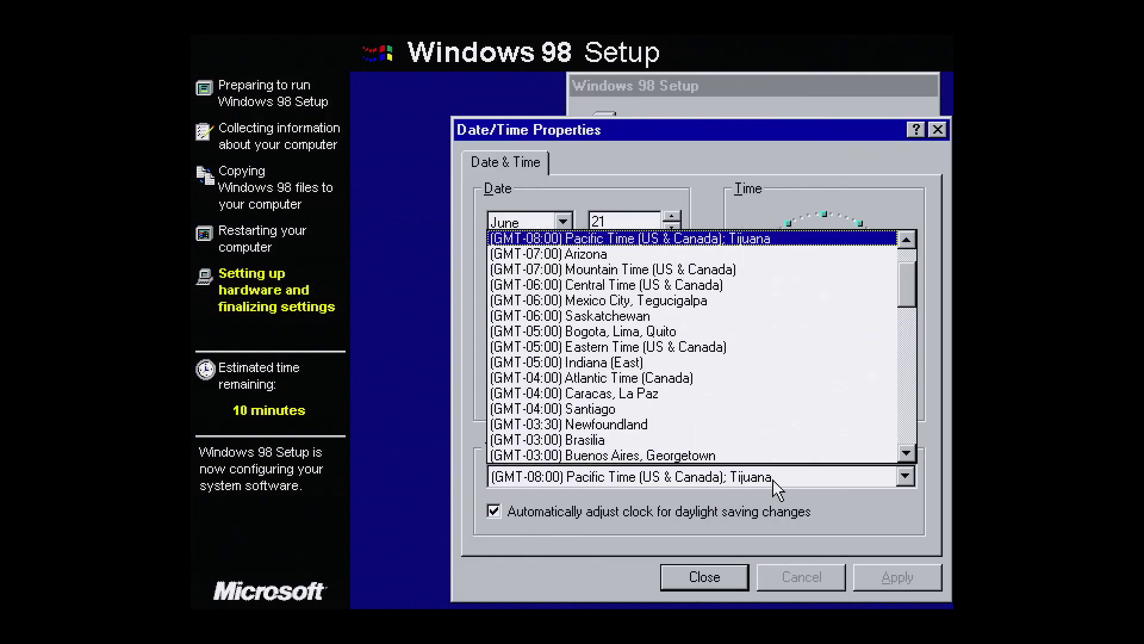
{"action": "key", "text": "Down"}
{"action": "key", "text": "Down"}
{"action": "key", "text": "Down"}
{"action": "key", "text": "Down"}
{"action": "key", "text": "Down"}
{"action": "key", "text": "Down"}
{"action": "key", "text": "Down"}
{"action": "key", "text": "Return"}
{"action": "left_click", "coordinate": [897, 577]}
{"action": "left_click", "coordinate": [703, 577]}
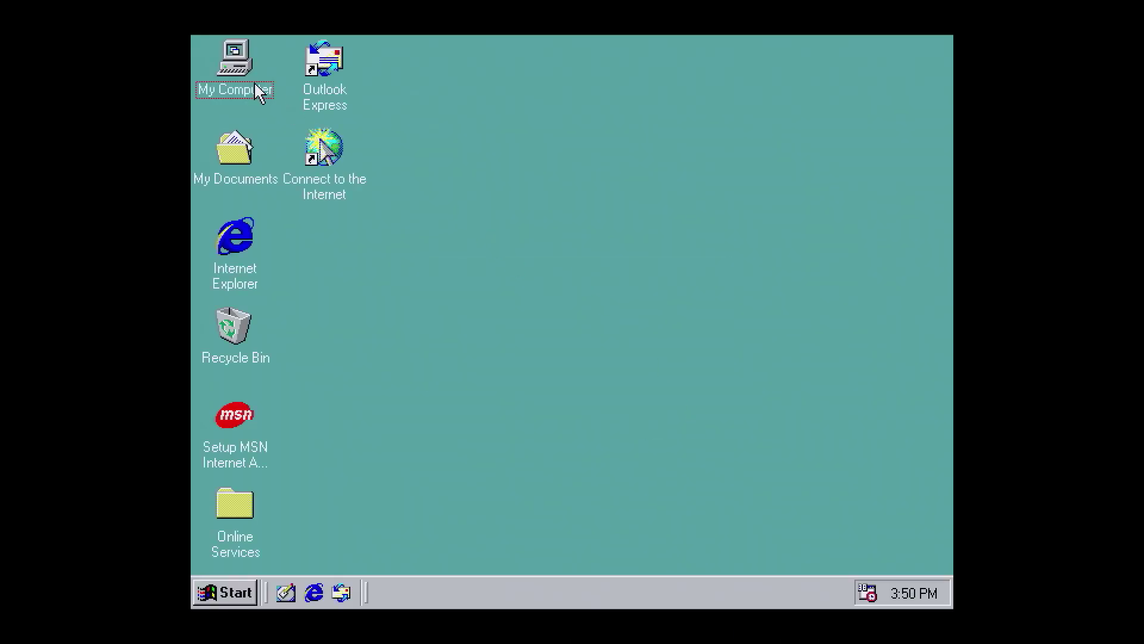
- Install 7-Zip 9.20 from C:\UTILS\7z920 to its default folder, then return to the C:\ root
{"action": "double_click", "coordinate": [231, 65]}
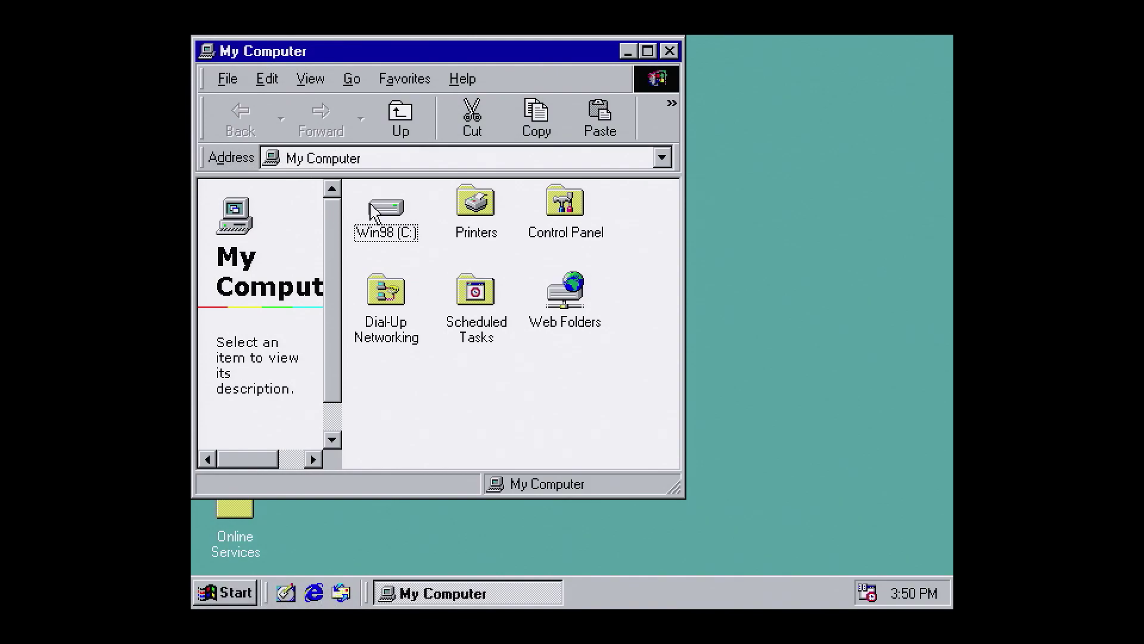
{"action": "double_click", "coordinate": [385, 209]}
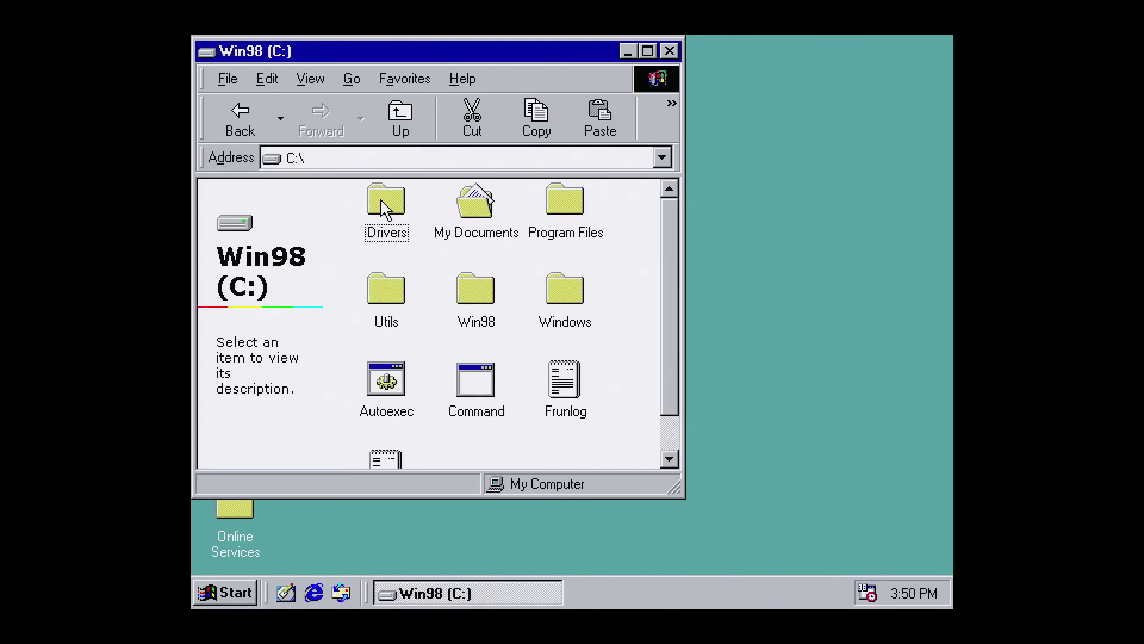
{"action": "double_click", "coordinate": [382, 293]}
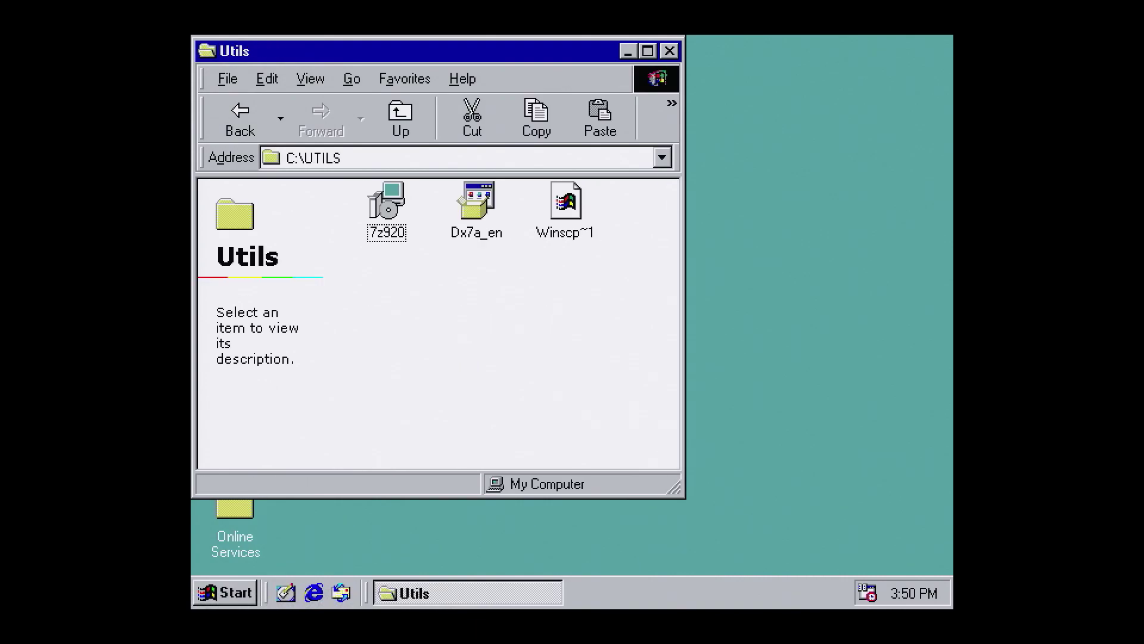
{"action": "double_click", "coordinate": [390, 214]}
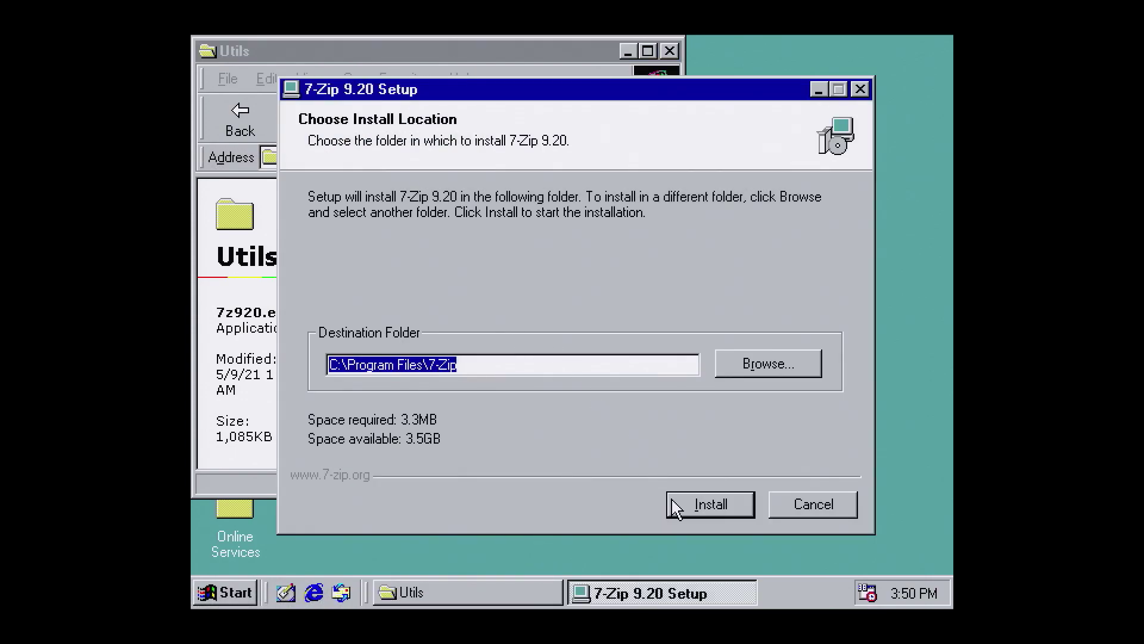
{"action": "left_click", "coordinate": [689, 512]}
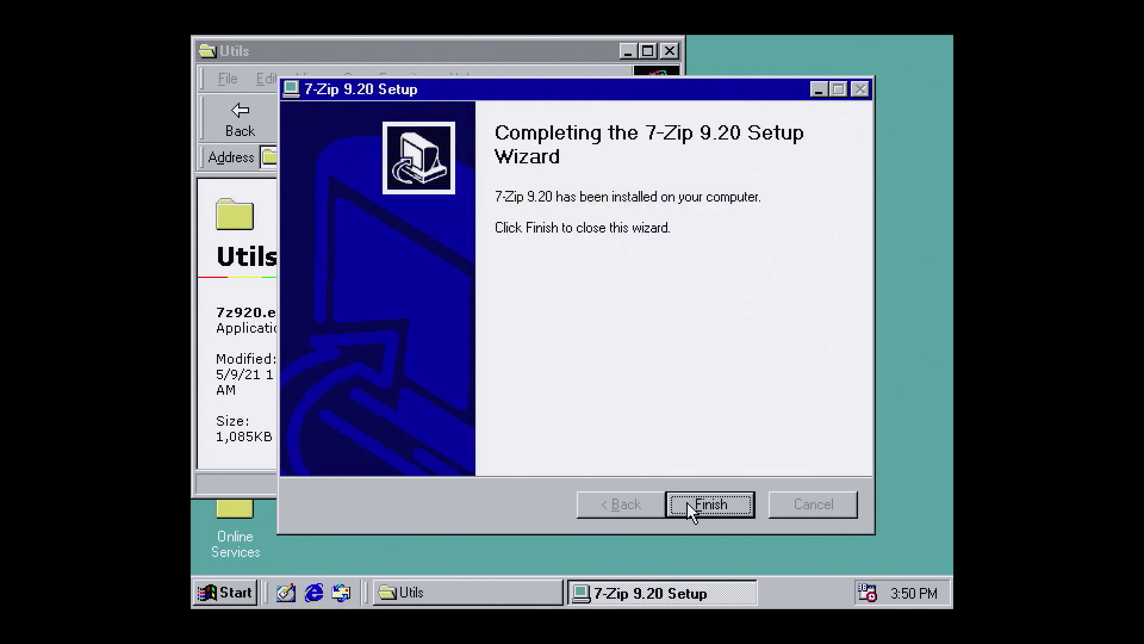
{"action": "left_click", "coordinate": [692, 511]}
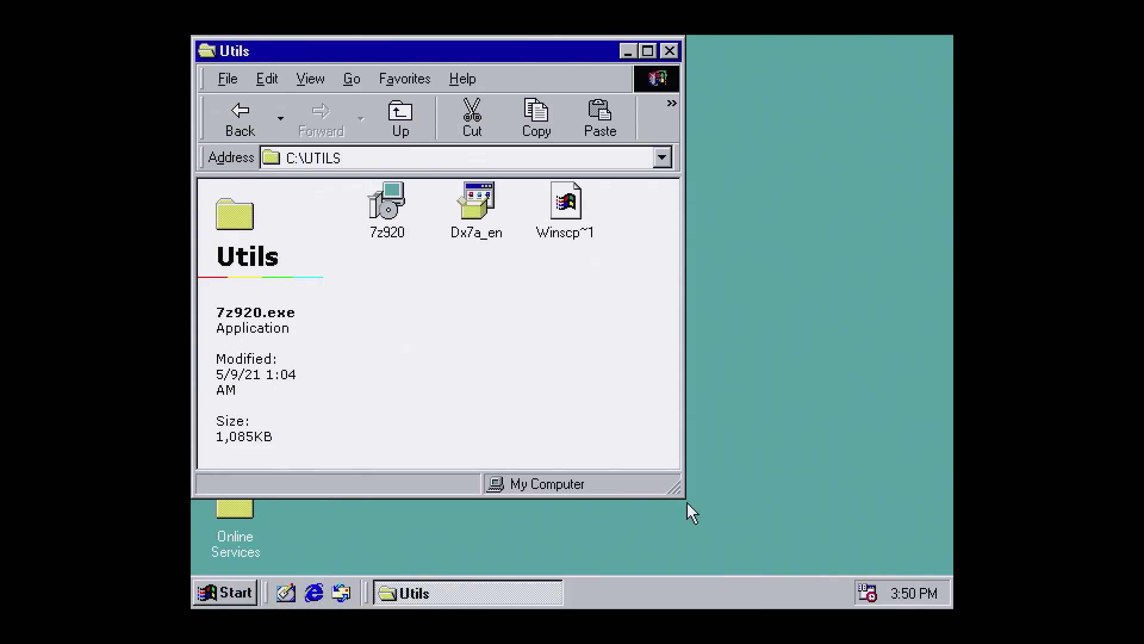
{"action": "left_click", "coordinate": [411, 136]}
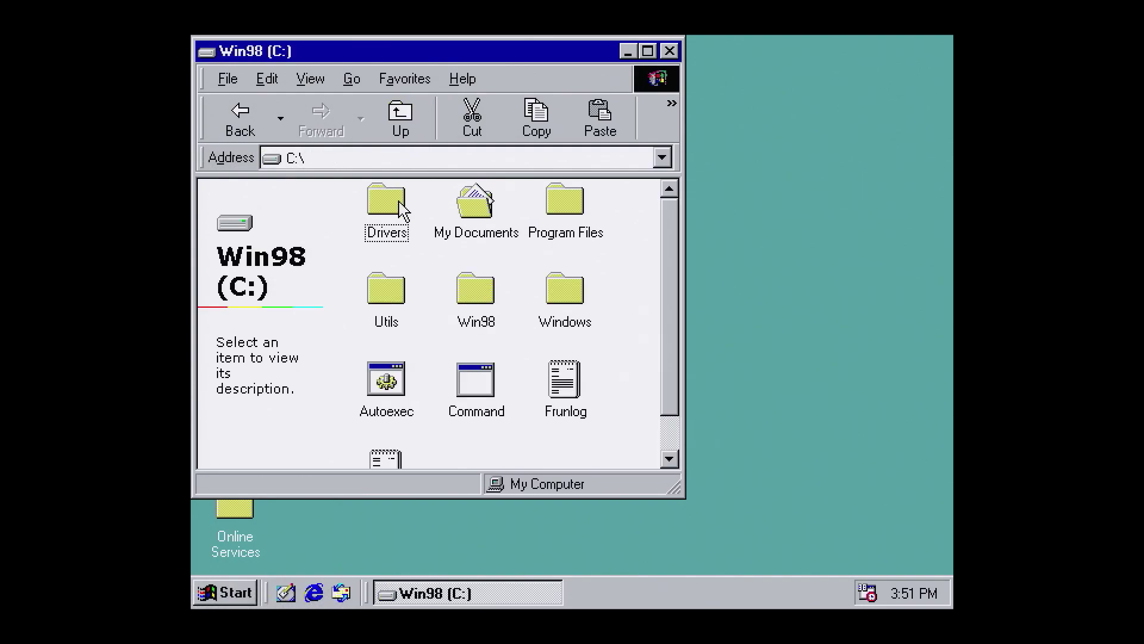
- Extract C:\DRIVERS\Drivers.zip with 7-Zip into a new DRIVERS folder beside it
{"action": "double_click", "coordinate": [398, 209]}
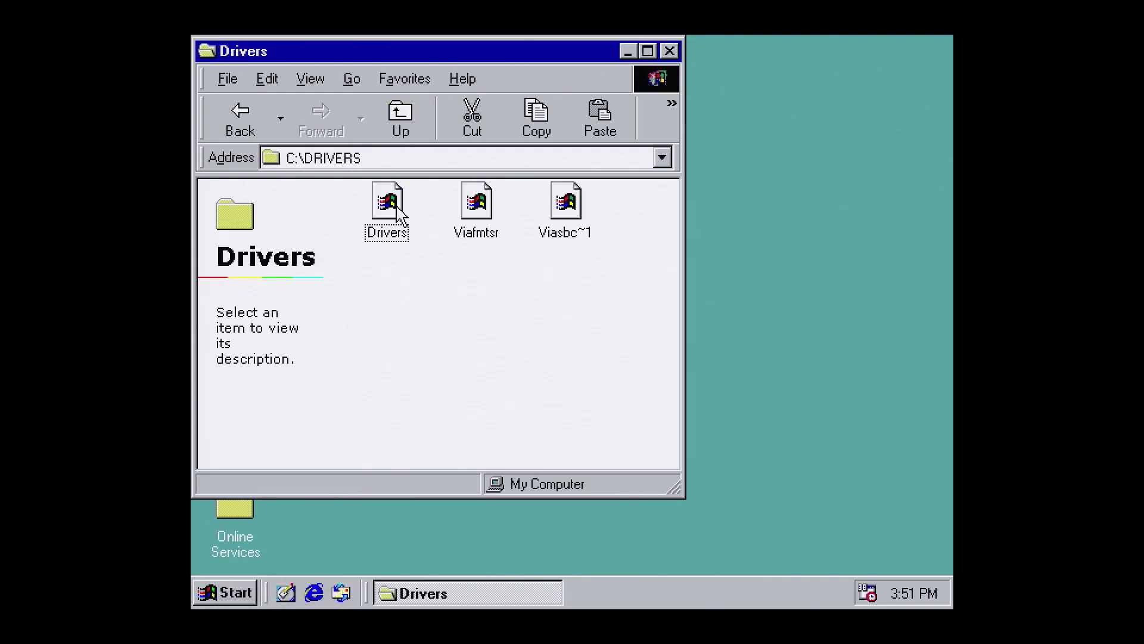
{"action": "right_click", "coordinate": [397, 209]}
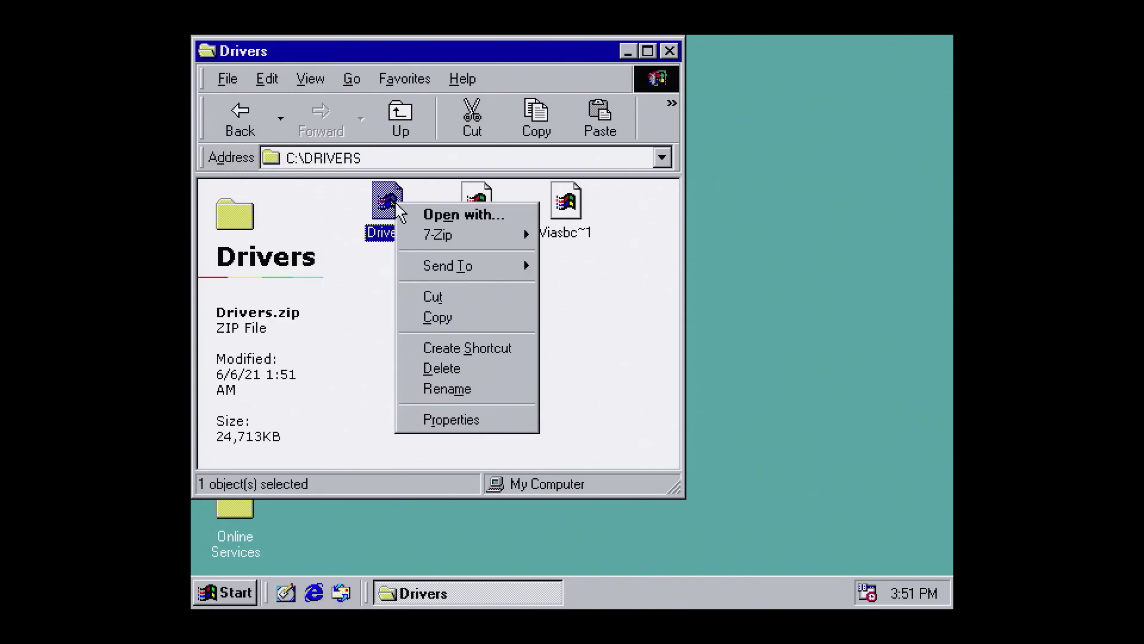
{"action": "mouse_move", "coordinate": [428, 240]}
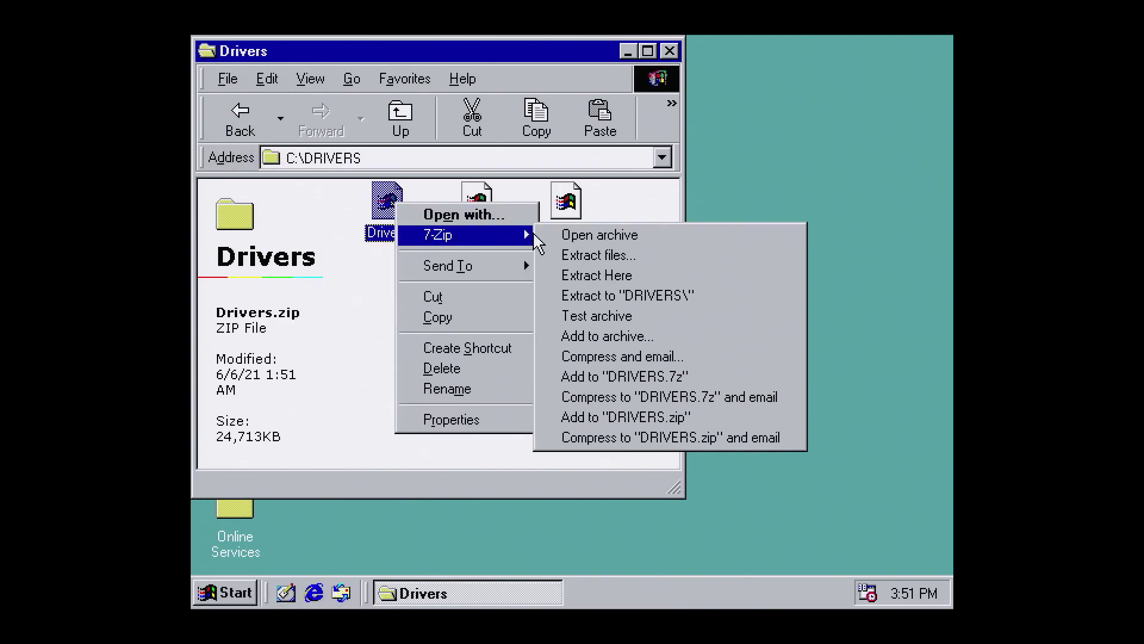
{"action": "left_click", "coordinate": [568, 295]}
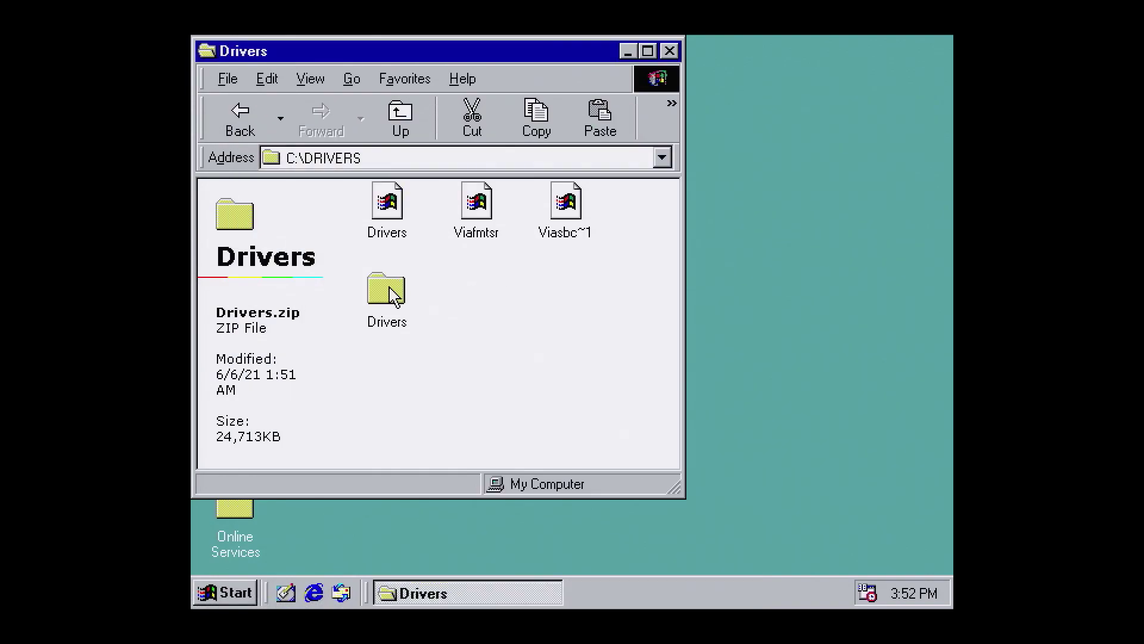
- Install the IDE Hotfix Q245682 update from the extracted Drivers folder, accepting its license and restarting
{"action": "double_click", "coordinate": [393, 295]}
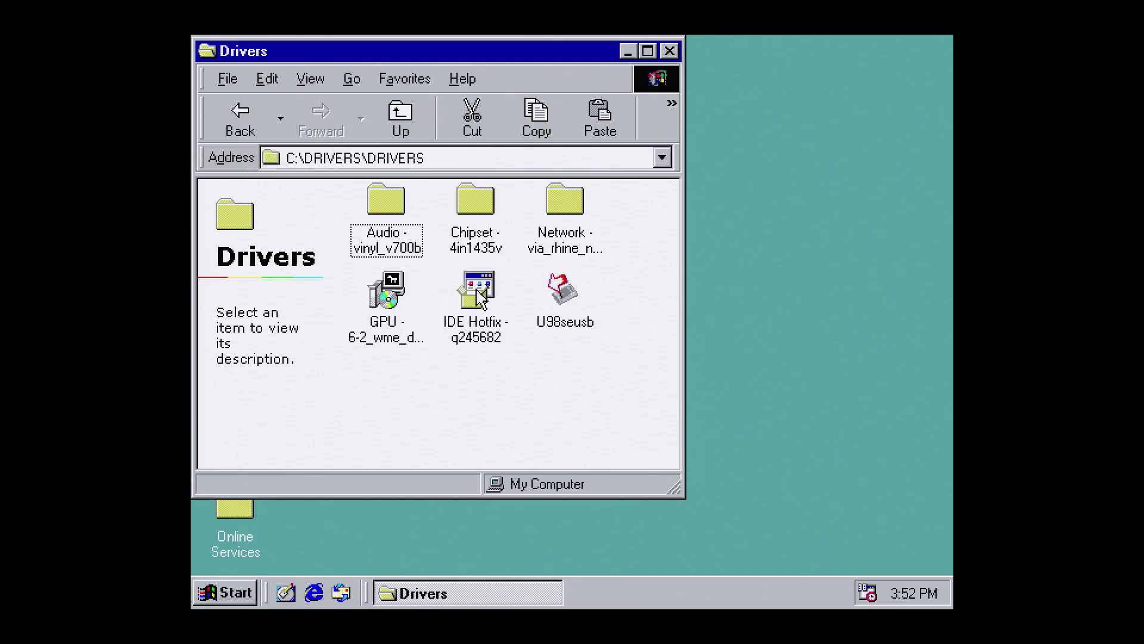
{"action": "double_click", "coordinate": [482, 298]}
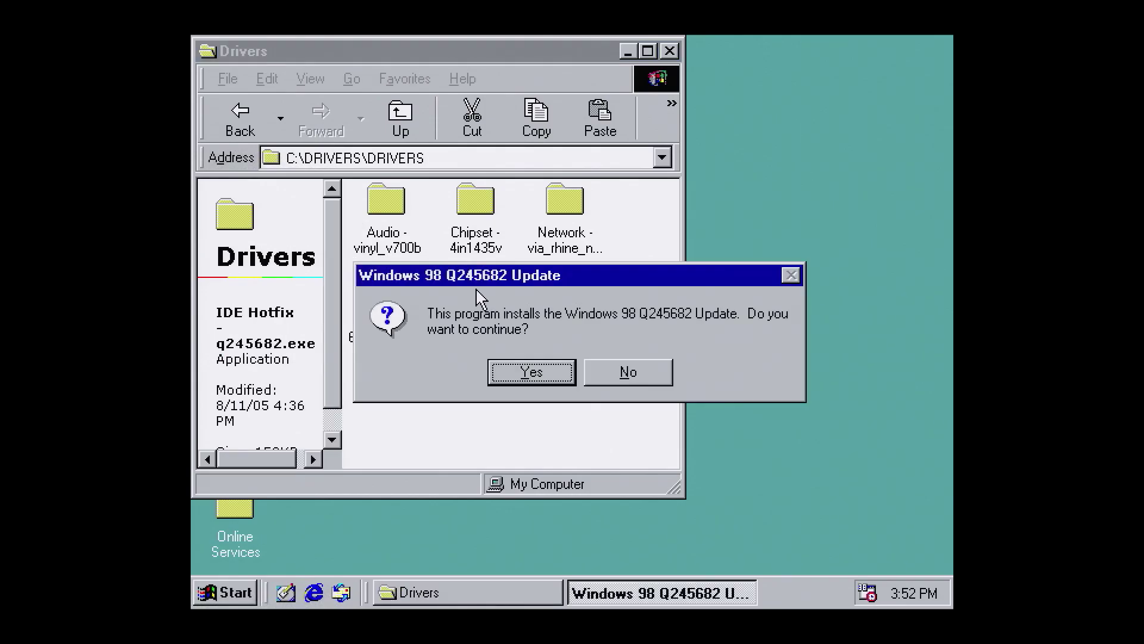
{"action": "left_click", "coordinate": [554, 375]}
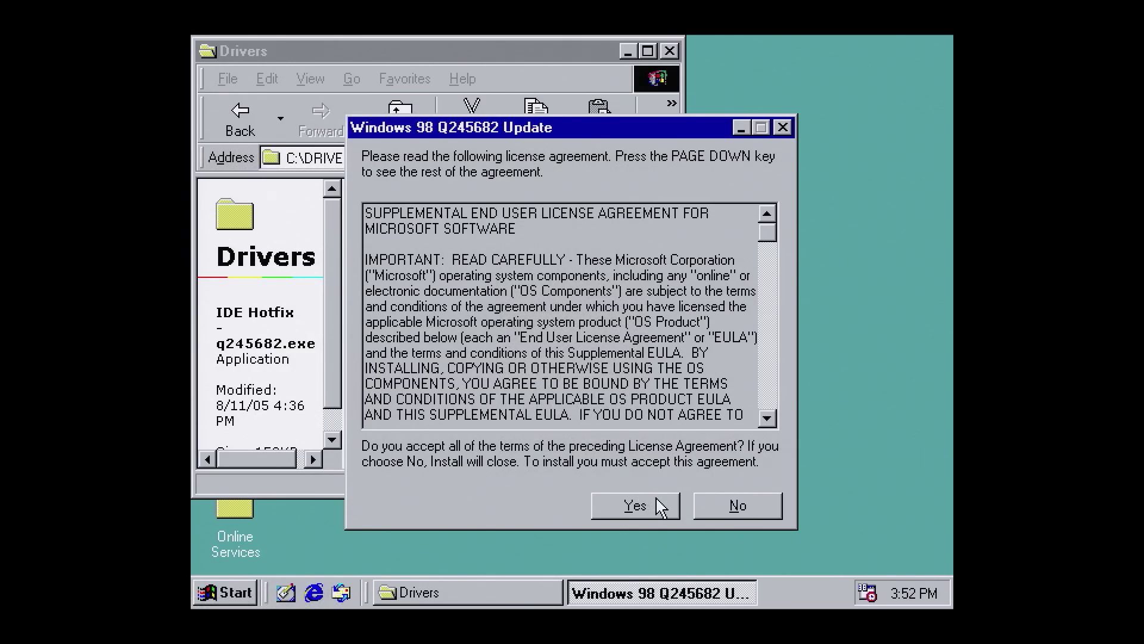
{"action": "left_click", "coordinate": [635, 505]}
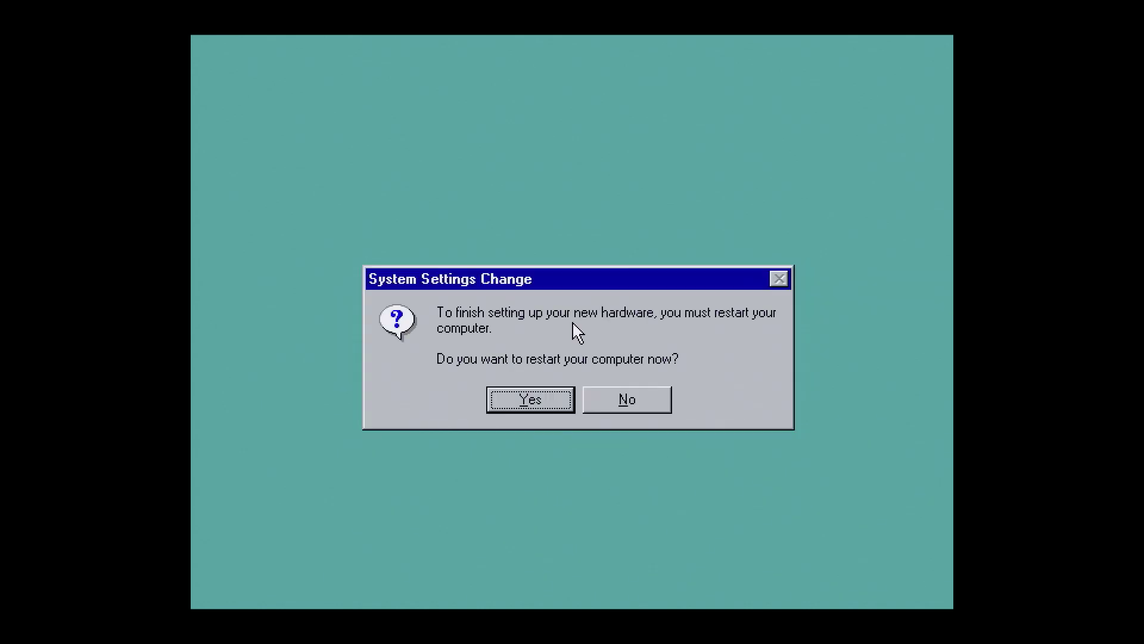
{"action": "key", "text": "n"}
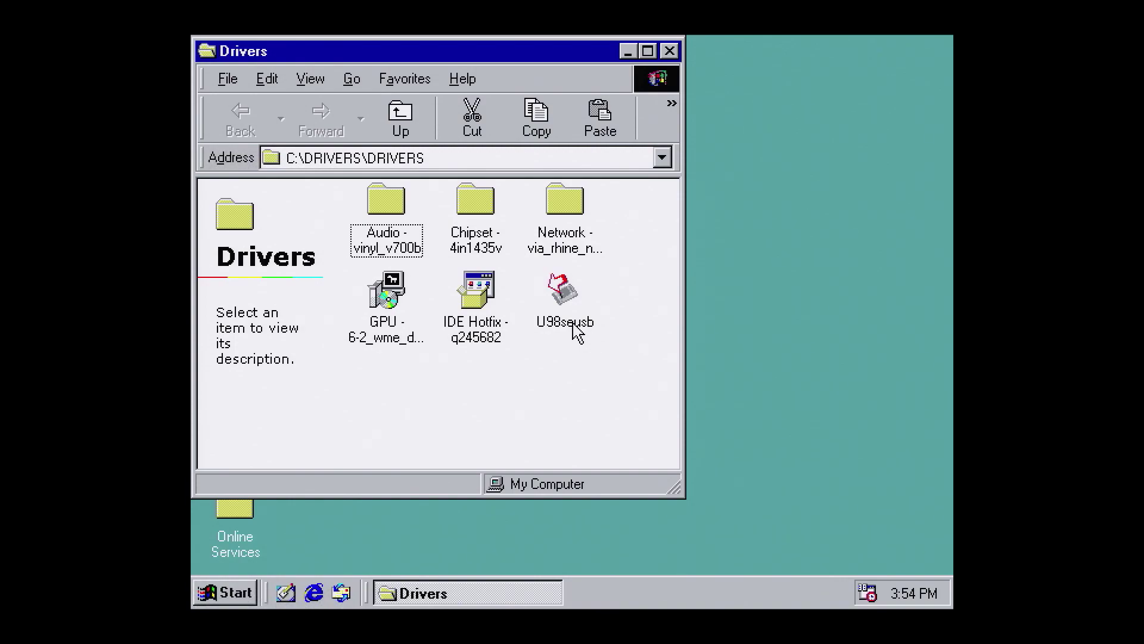
- Run the VIA 4in1 chipset Setup from Chipset - 4in1435v through the Service Pack pages
{"action": "double_click", "coordinate": [477, 206]}
{"action": "left_click_drag", "start_coordinate": [673, 218], "coordinate": [671, 395]}
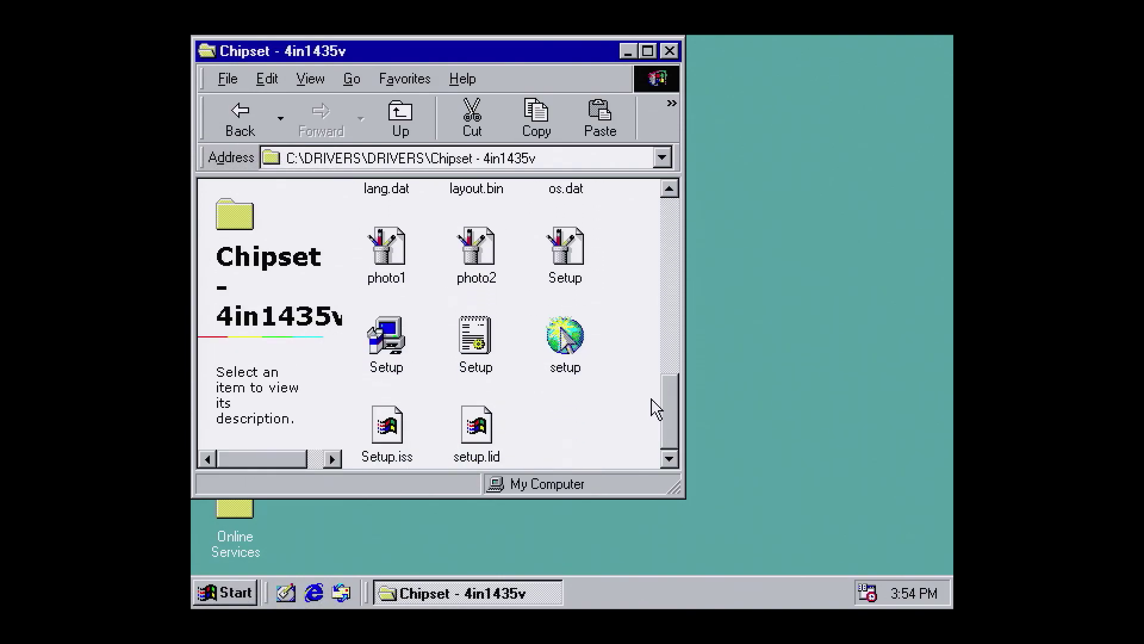
{"action": "double_click", "coordinate": [396, 342]}
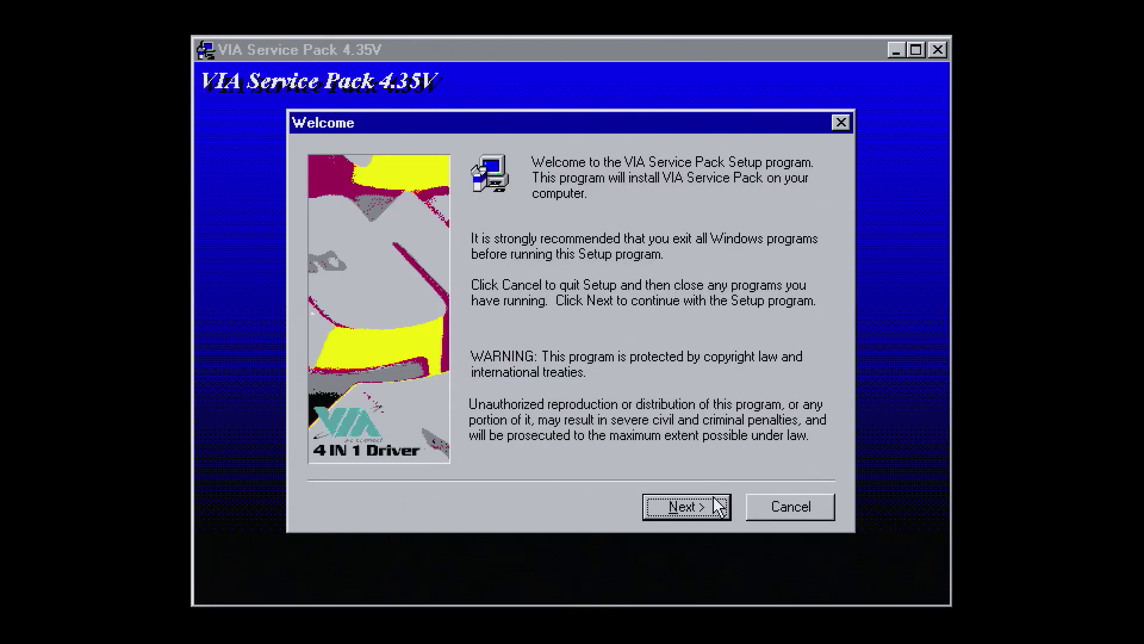
{"action": "left_click", "coordinate": [715, 505]}
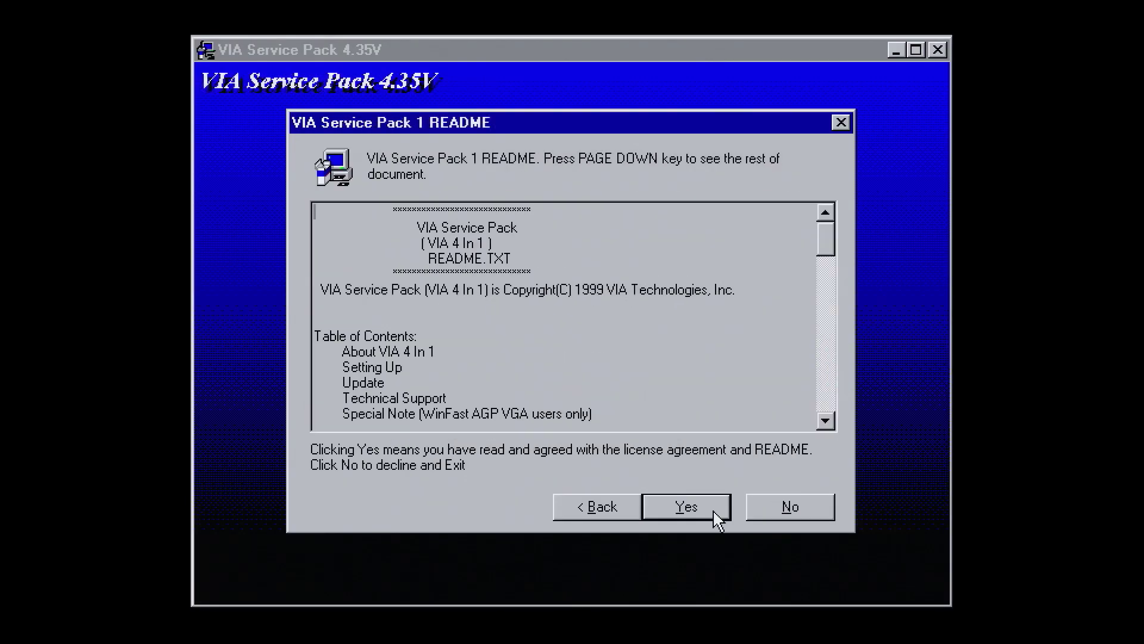
{"action": "left_click", "coordinate": [715, 508]}
{"action": "left_click", "coordinate": [715, 516]}
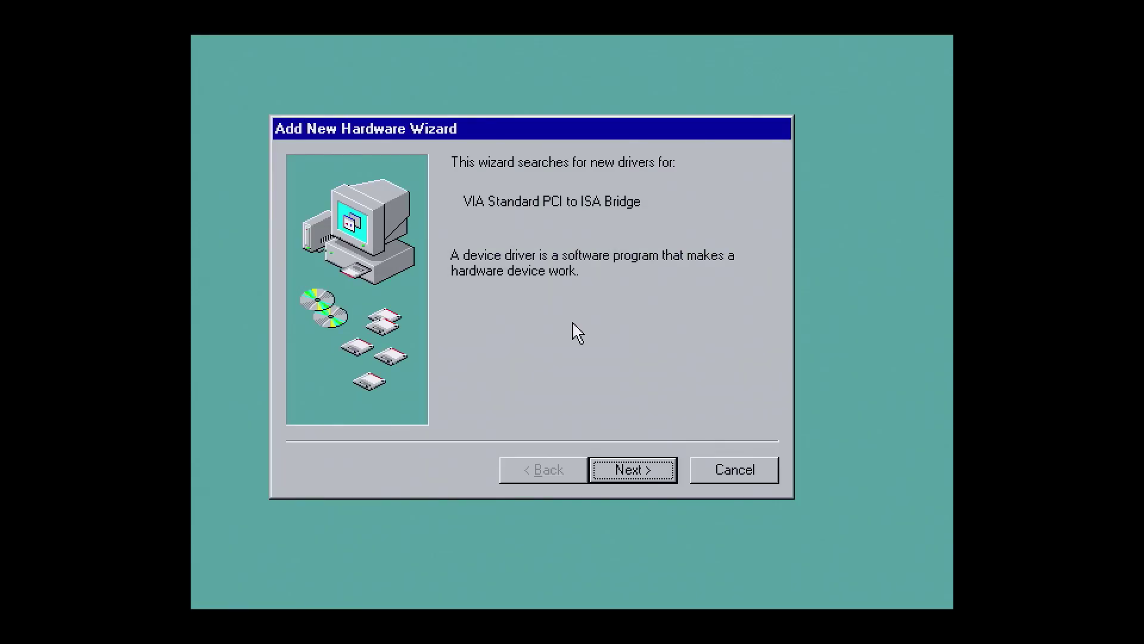
- Have the Add New Hardware Wizard search C:\ and install the VIA PCI to ISA Bridge driver
{"action": "key", "text": "Return"}
{"action": "key", "text": "Return"}
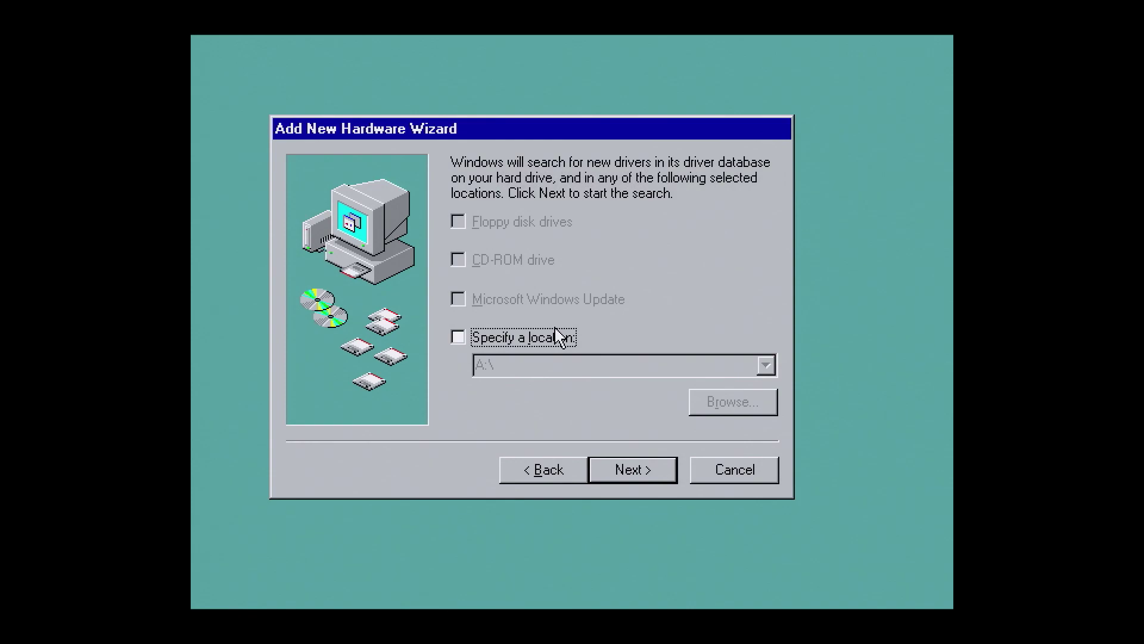
{"action": "left_click", "coordinate": [557, 337]}
{"action": "left_click", "coordinate": [557, 366]}
{"action": "double_click", "coordinate": [557, 364]}
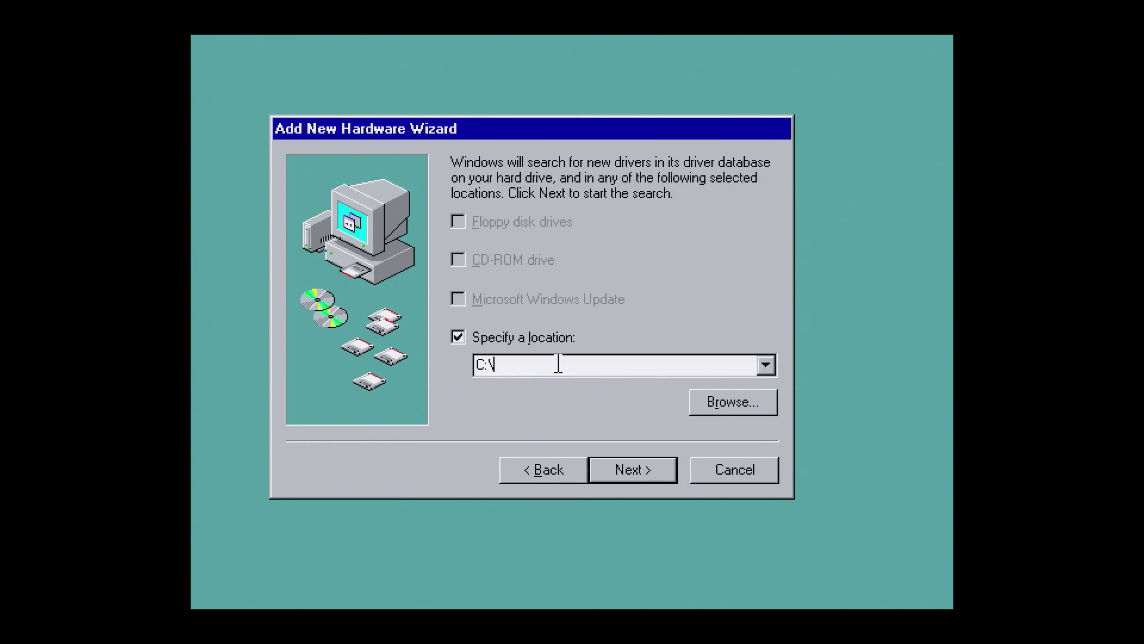
{"action": "key", "text": "Return"}
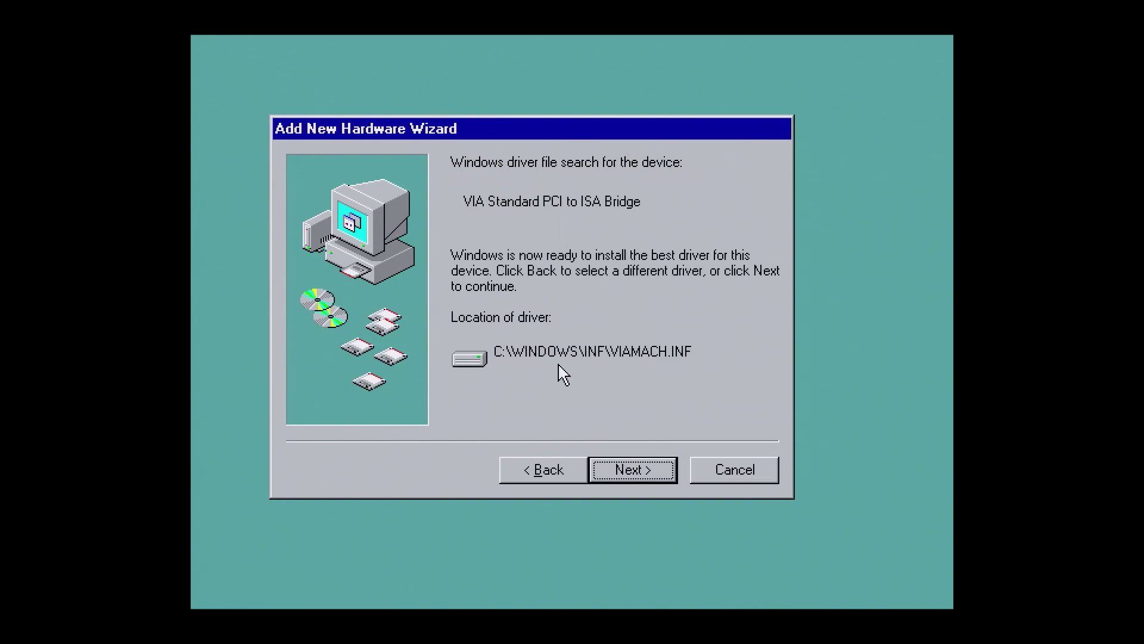
{"action": "key", "text": "Return"}
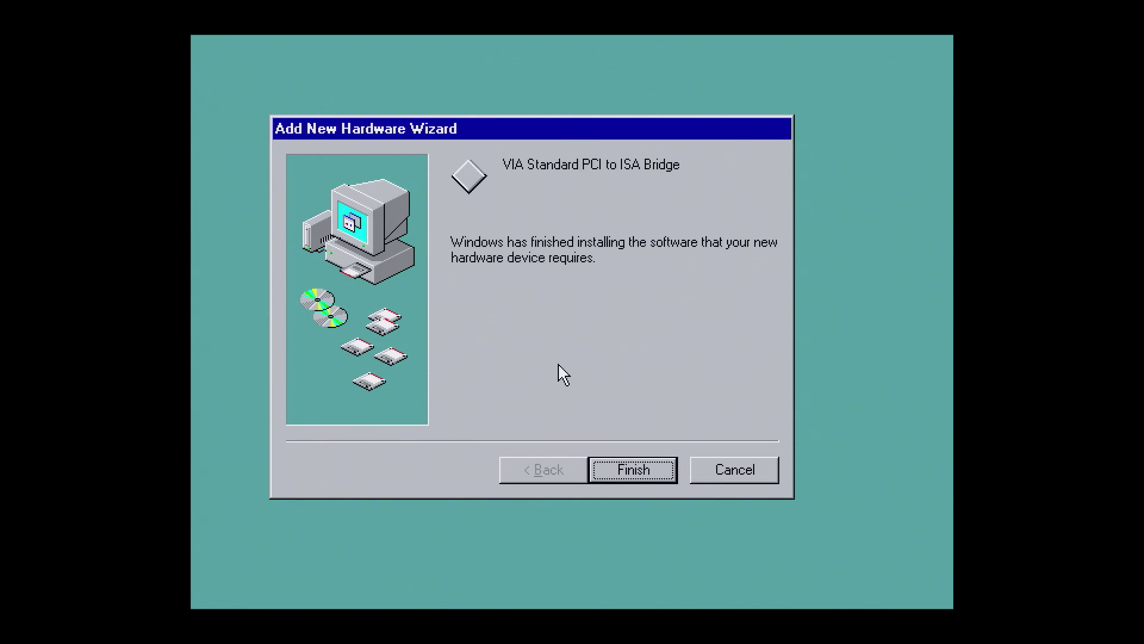
{"action": "key", "text": "Return"}
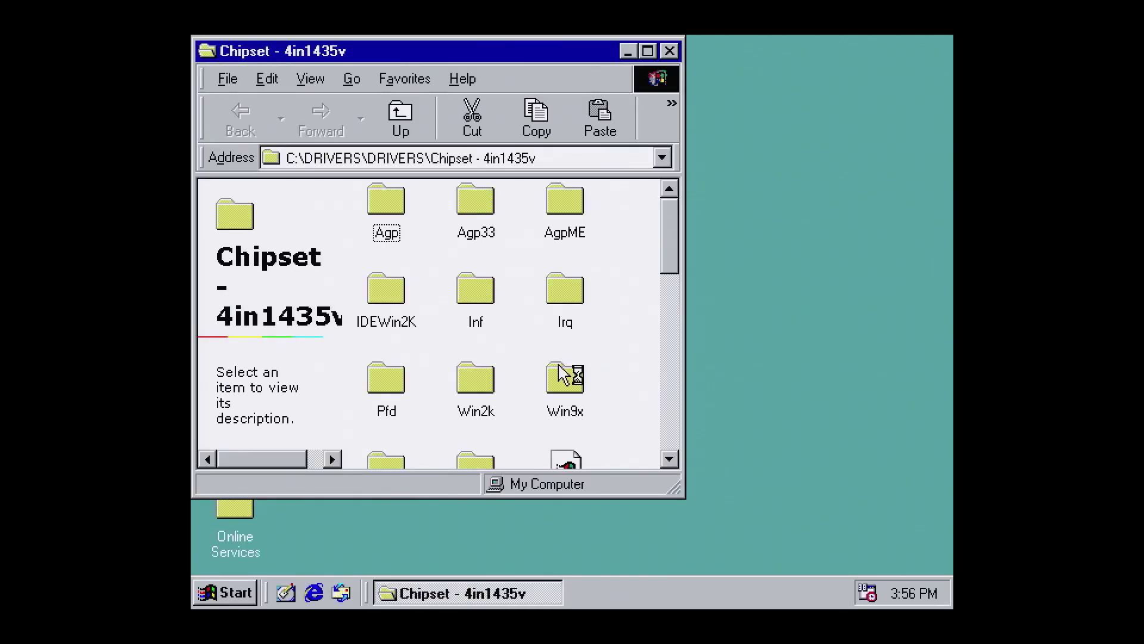
- Run the GPU installer, accept the ATI license, choose Express installation, and finish with a restart
{"action": "left_click", "coordinate": [415, 128]}
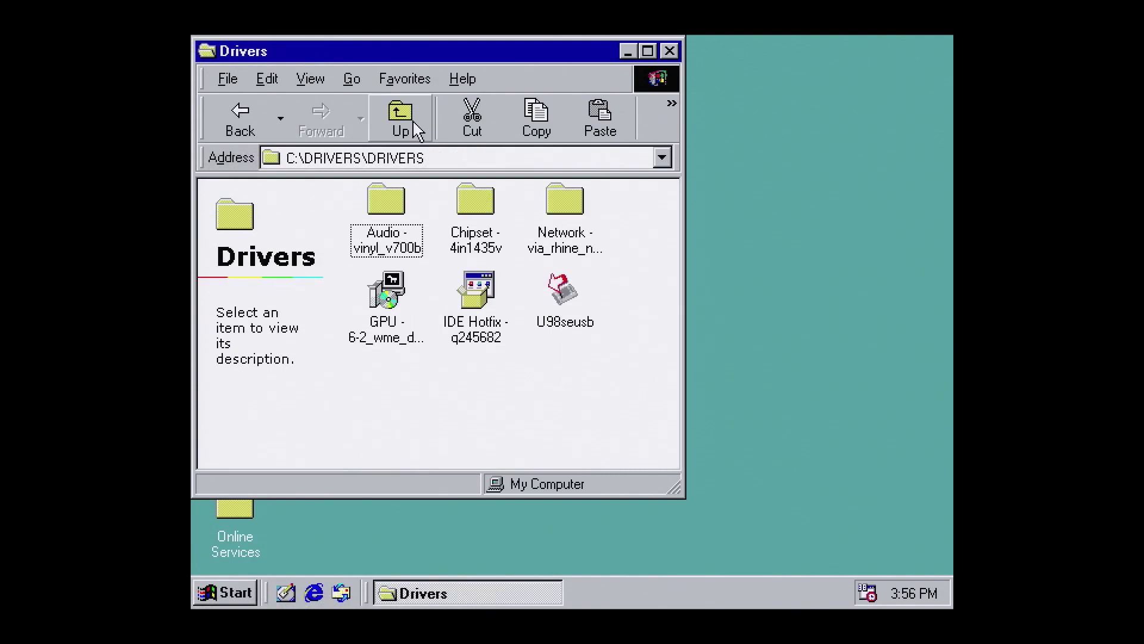
{"action": "double_click", "coordinate": [393, 292]}
{"action": "left_click", "coordinate": [763, 456]}
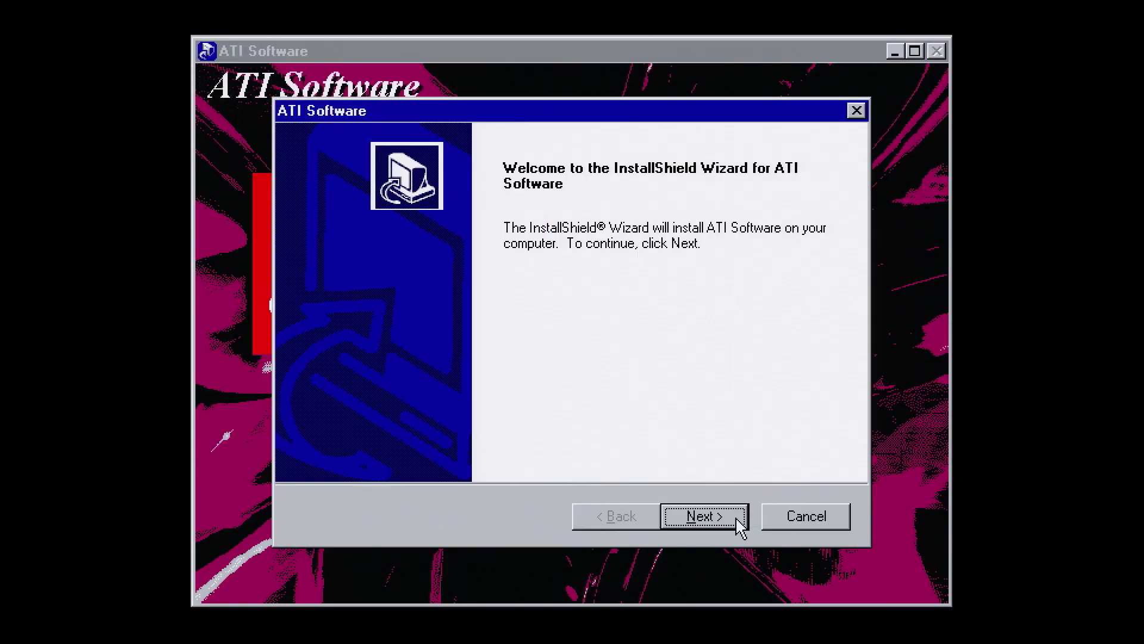
{"action": "left_click", "coordinate": [739, 528]}
{"action": "left_click", "coordinate": [737, 524]}
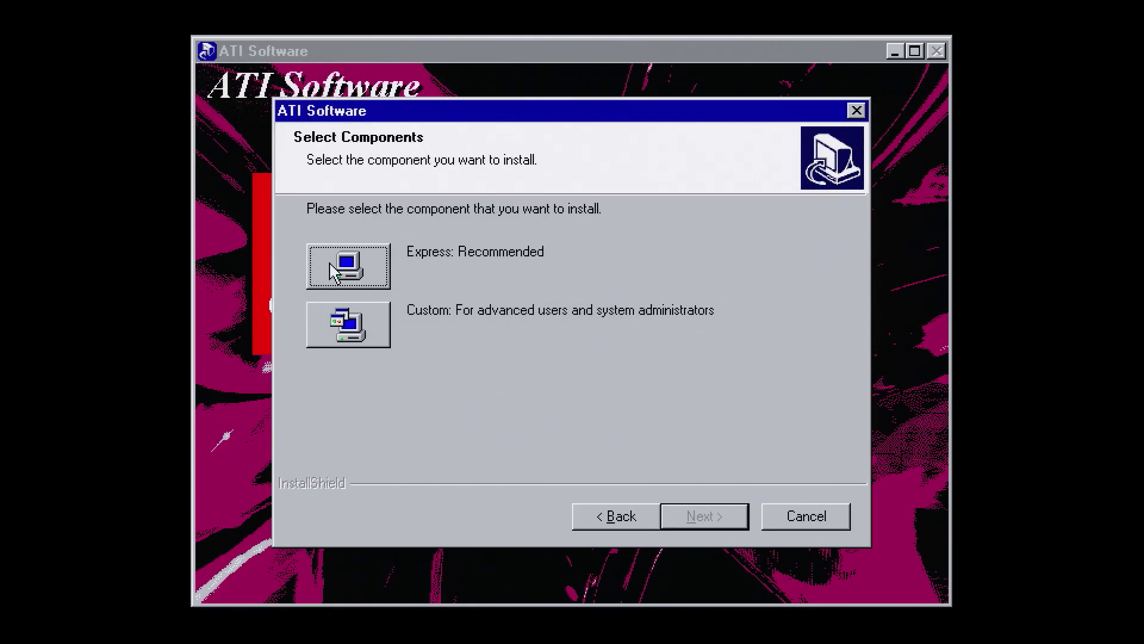
{"action": "left_click", "coordinate": [348, 266]}
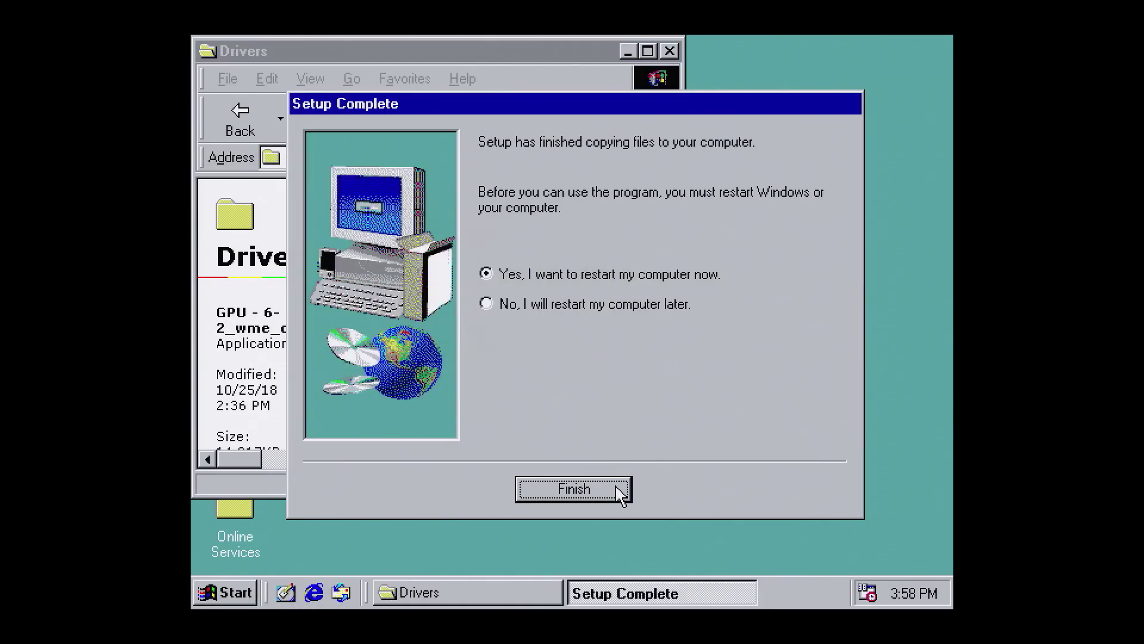
{"action": "left_click", "coordinate": [620, 494]}
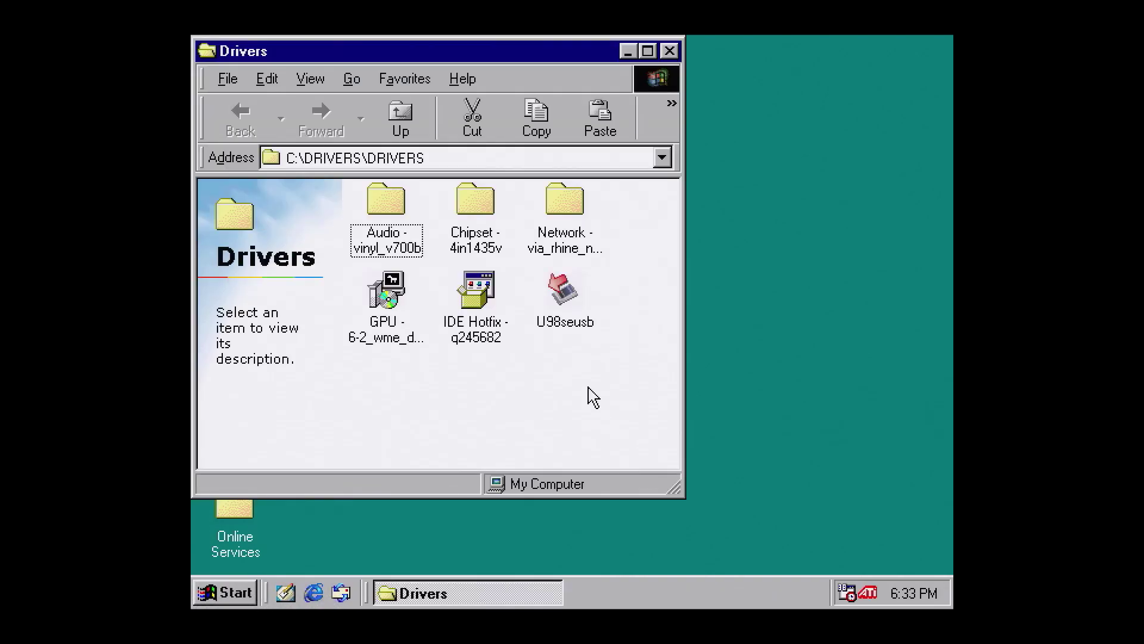
- Run Setup in Audio - vinyl_v700b, agree to the VIA license, install the codecs, and restart now
{"action": "double_click", "coordinate": [403, 212]}
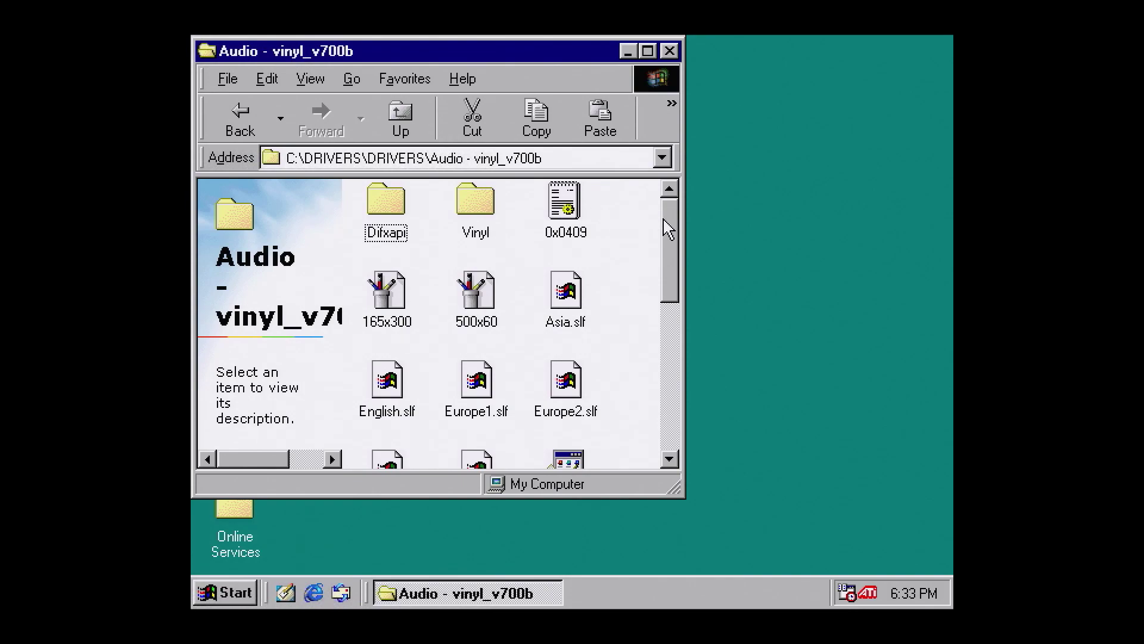
{"action": "left_click_drag", "start_coordinate": [668, 227], "coordinate": [673, 332]}
{"action": "double_click", "coordinate": [566, 332]}
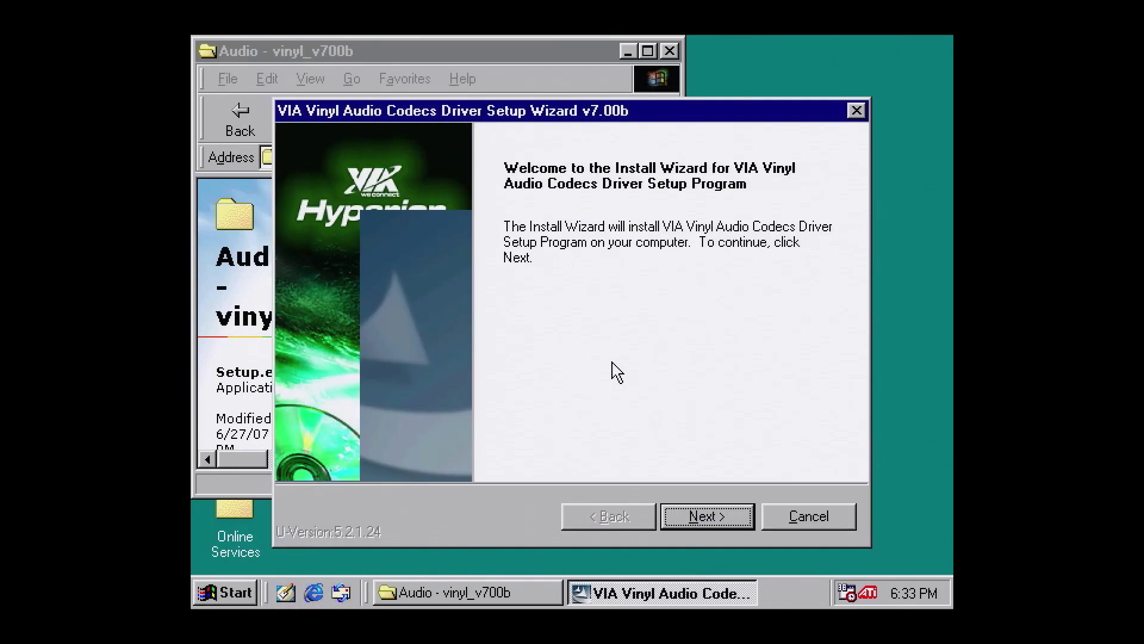
{"action": "left_click", "coordinate": [739, 517]}
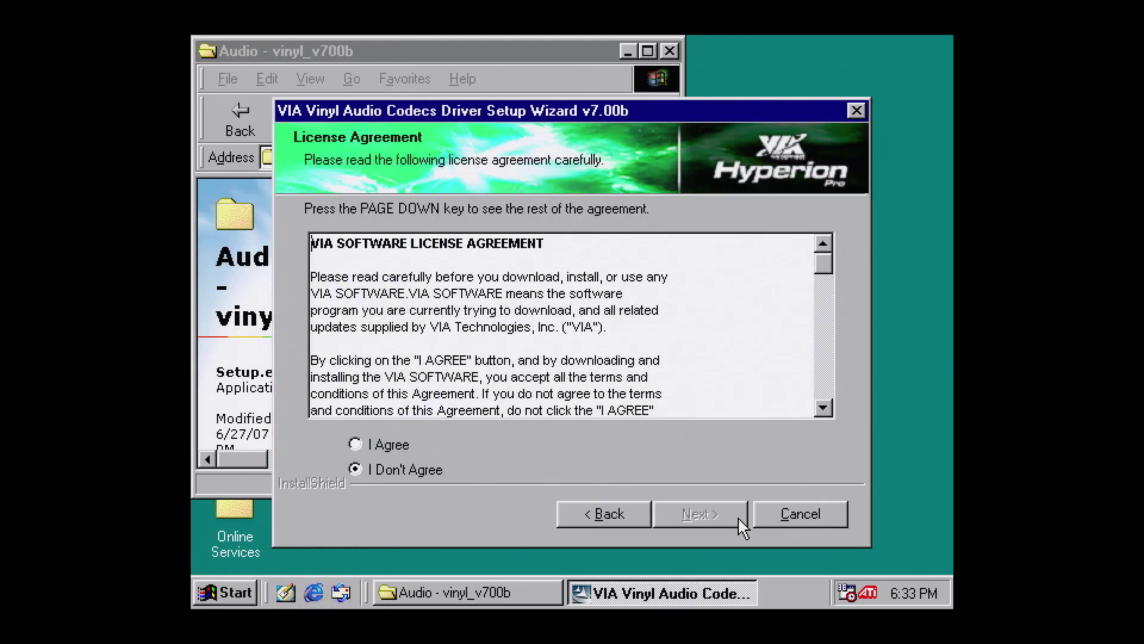
{"action": "left_click", "coordinate": [405, 449]}
{"action": "left_click", "coordinate": [719, 514]}
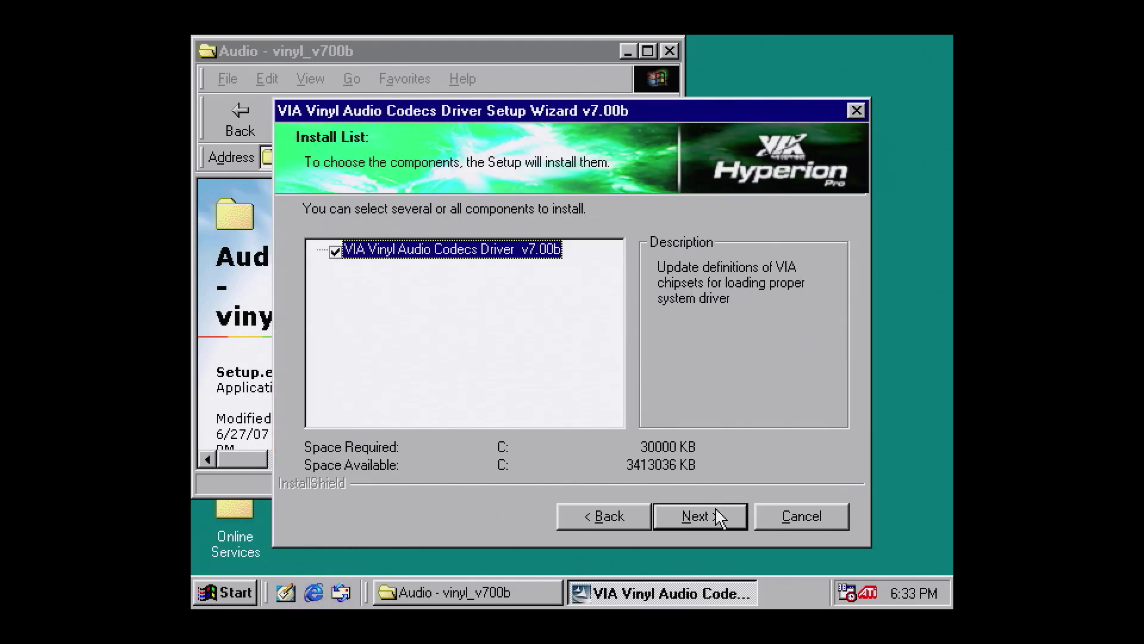
{"action": "left_click", "coordinate": [721, 516]}
{"action": "left_click", "coordinate": [721, 516]}
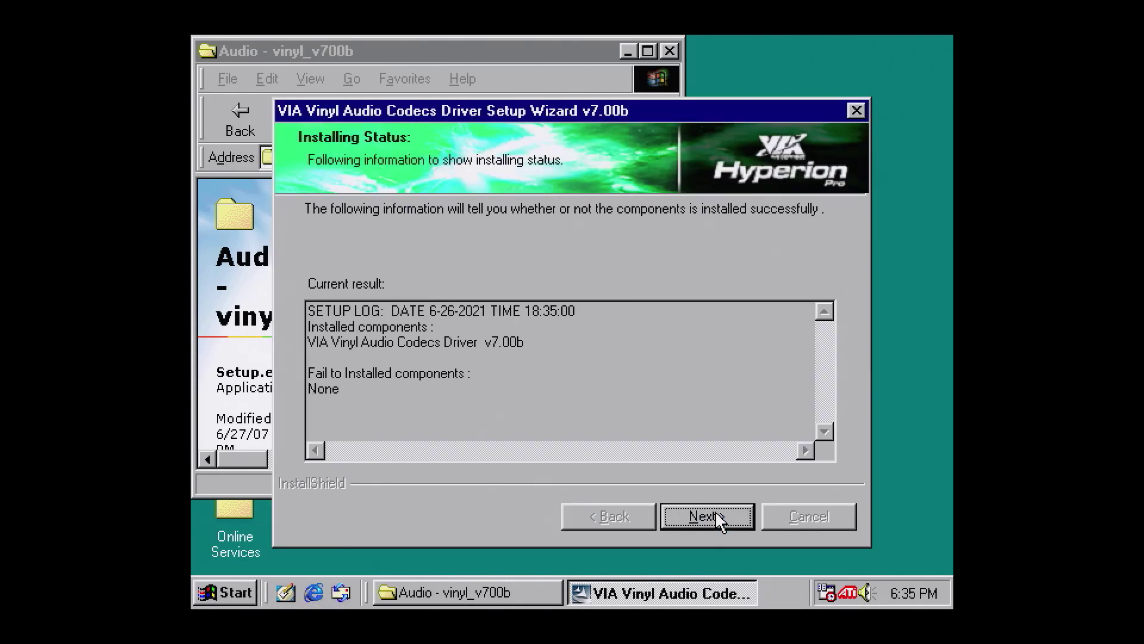
{"action": "left_click", "coordinate": [718, 516]}
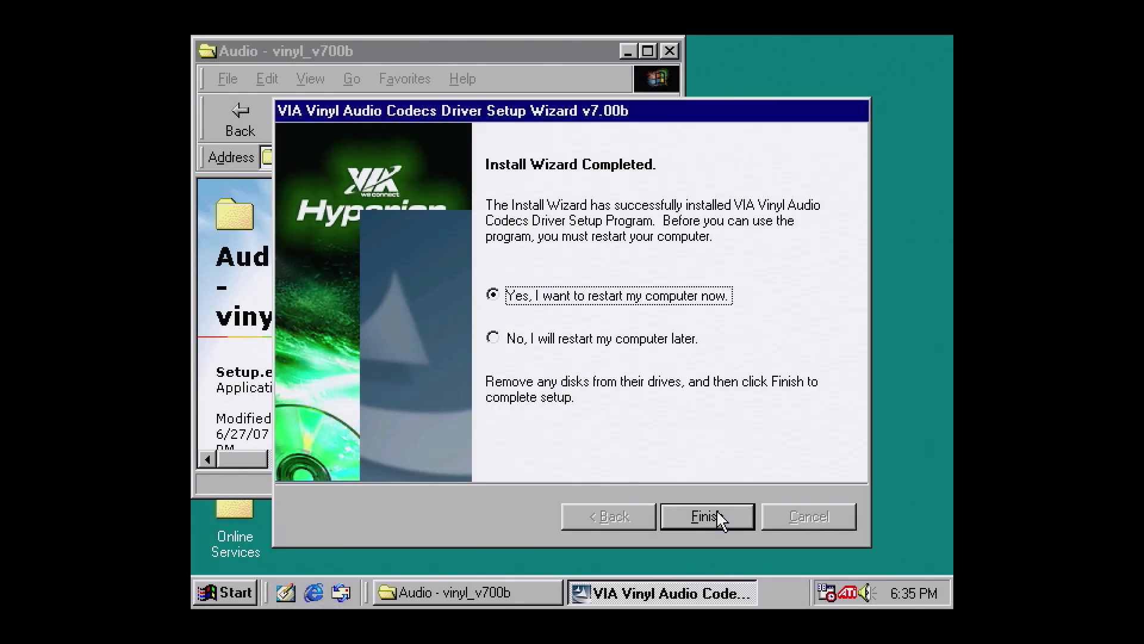
{"action": "left_click", "coordinate": [706, 516]}
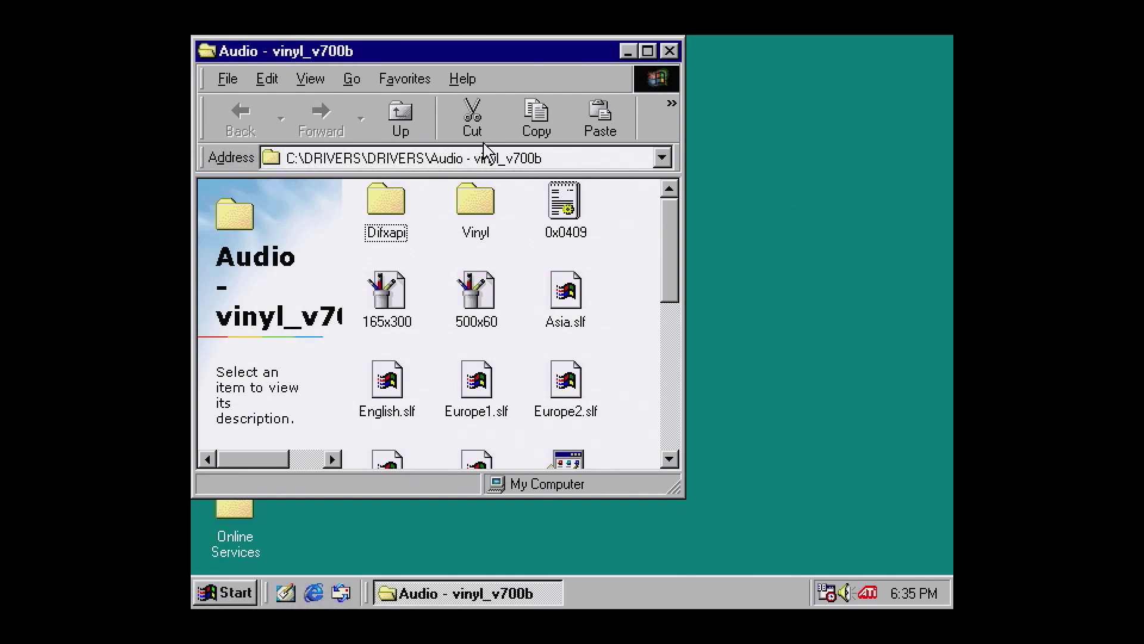
- Run WinSetup from Network - via_rhine_ndis5_v384a to install the VIA Rhine network driver
{"action": "left_click", "coordinate": [412, 121]}
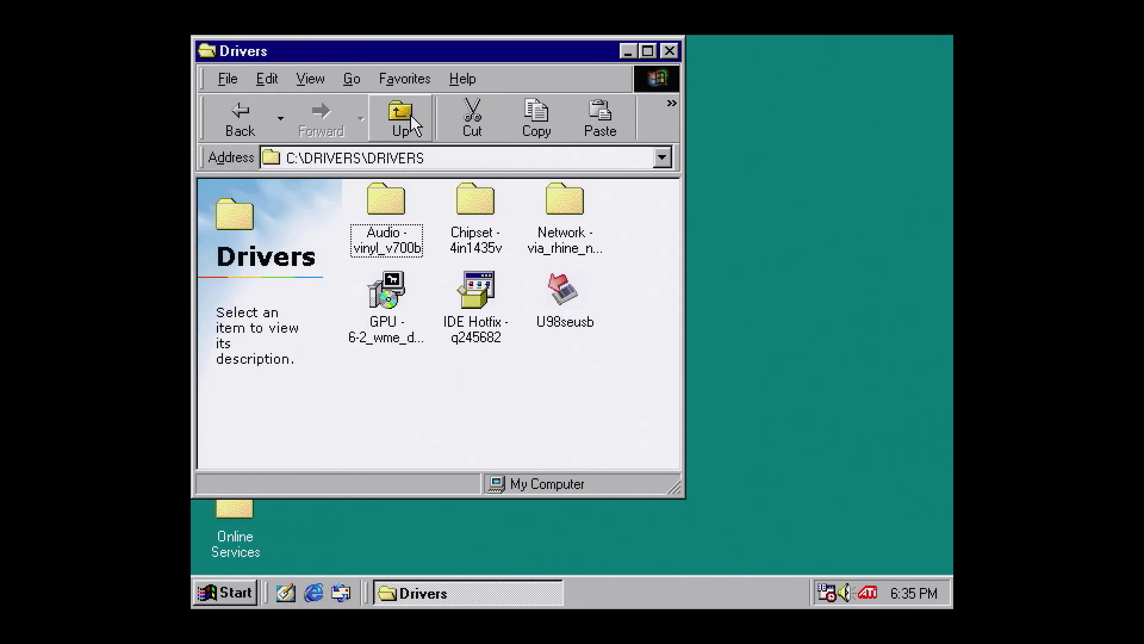
{"action": "double_click", "coordinate": [570, 208]}
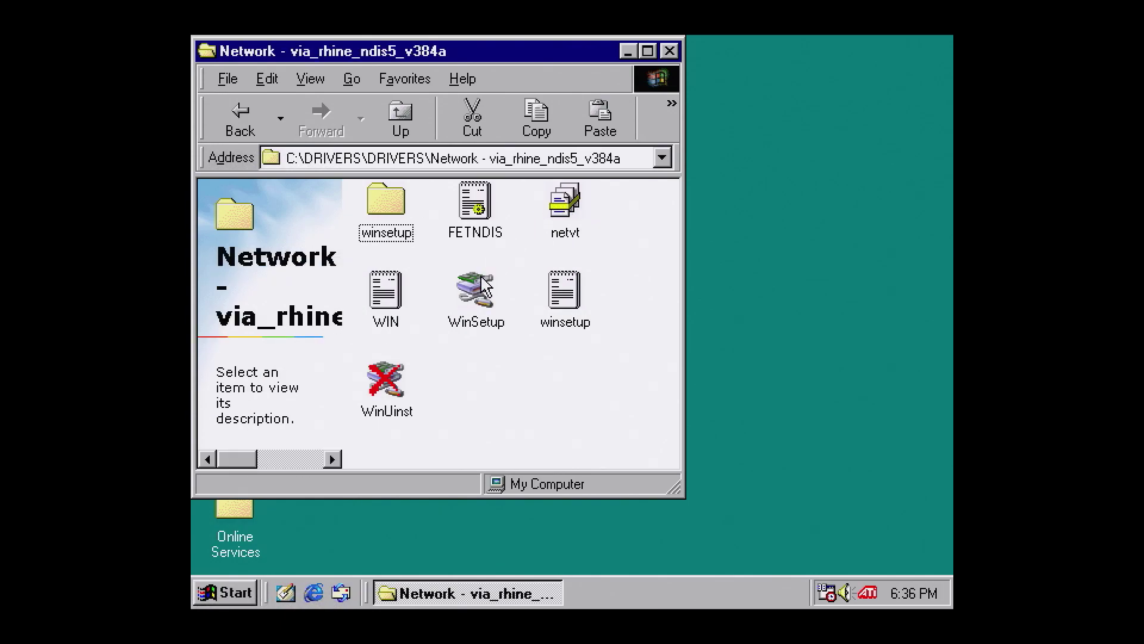
{"action": "left_click", "coordinate": [485, 292]}
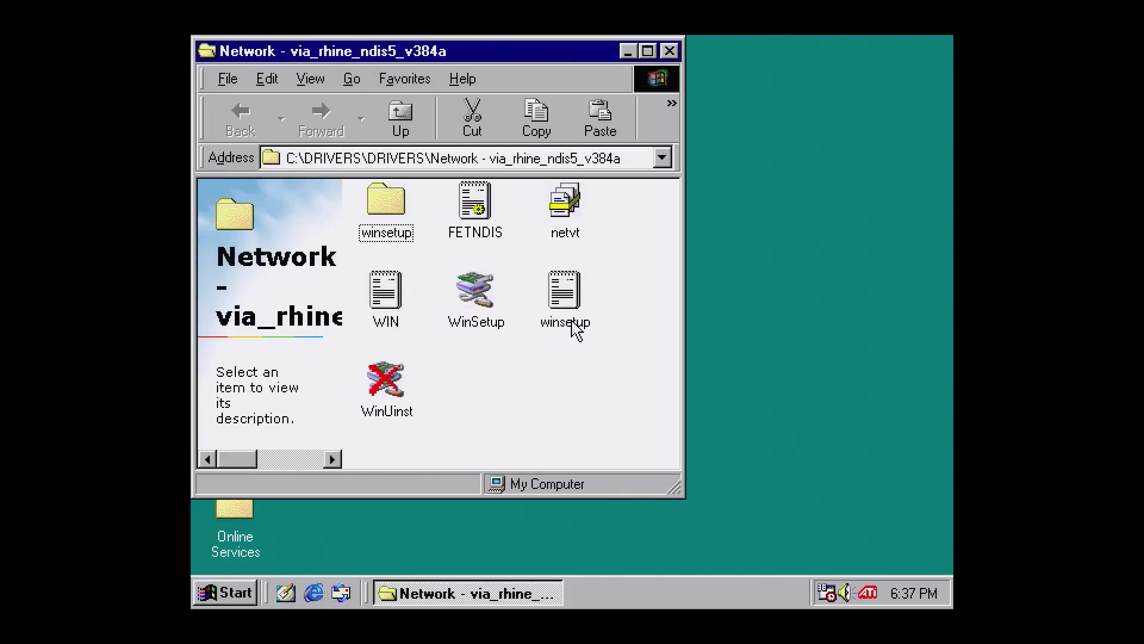
{"action": "left_click", "coordinate": [428, 134]}
- Install the unofficial U98seusb USB drivers for the VIA chipset and restart
{"action": "double_click", "coordinate": [560, 289]}
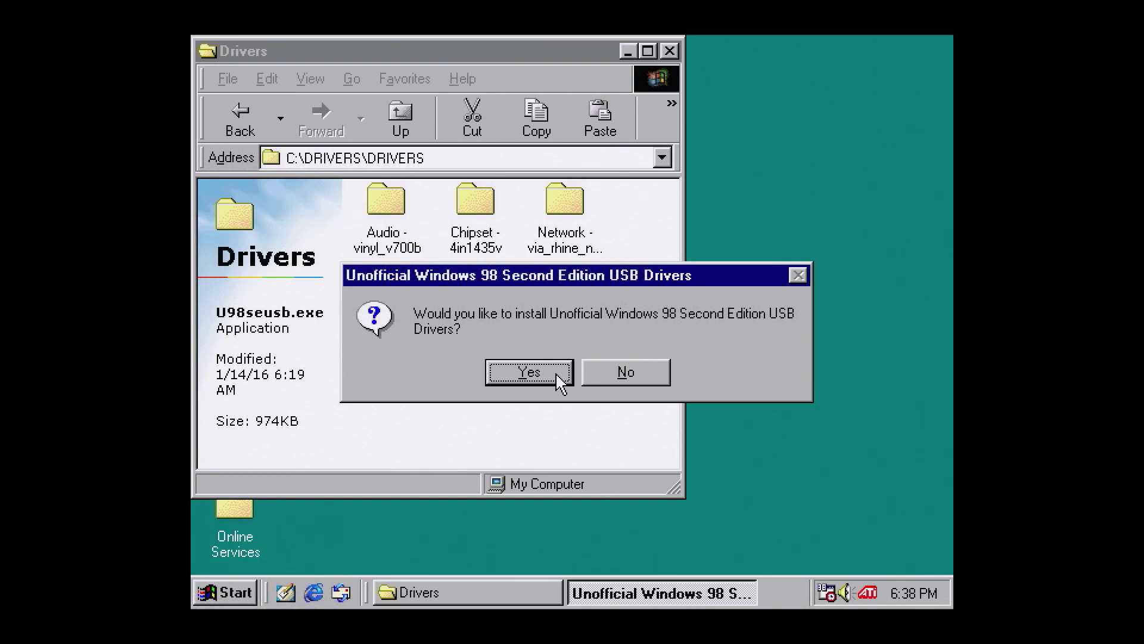
{"action": "left_click", "coordinate": [529, 373]}
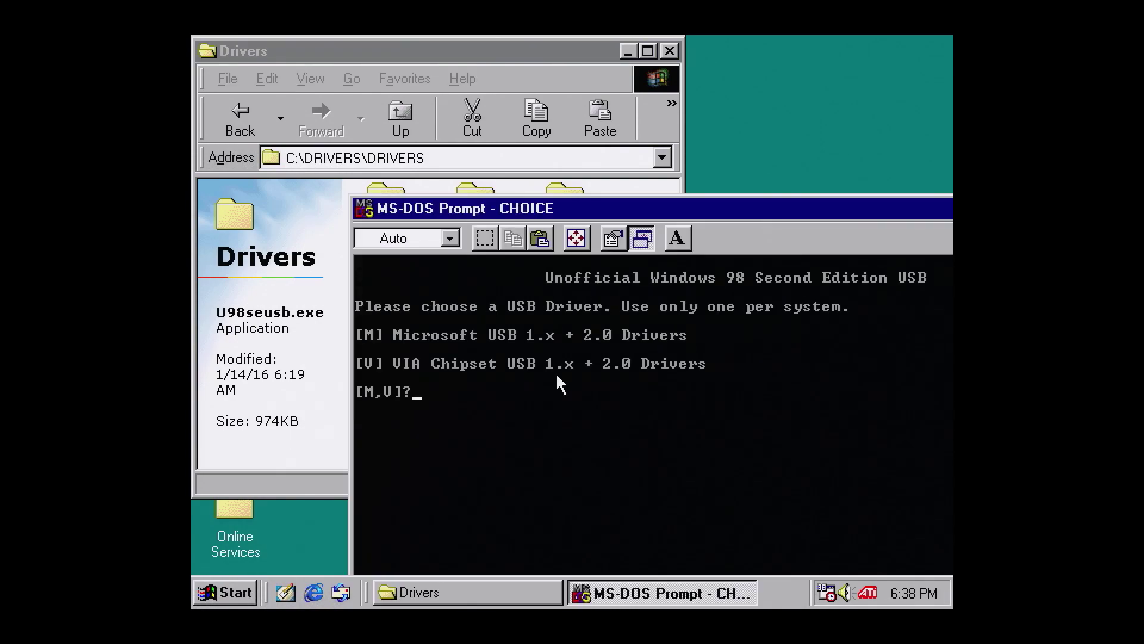
{"action": "key", "text": "v"}
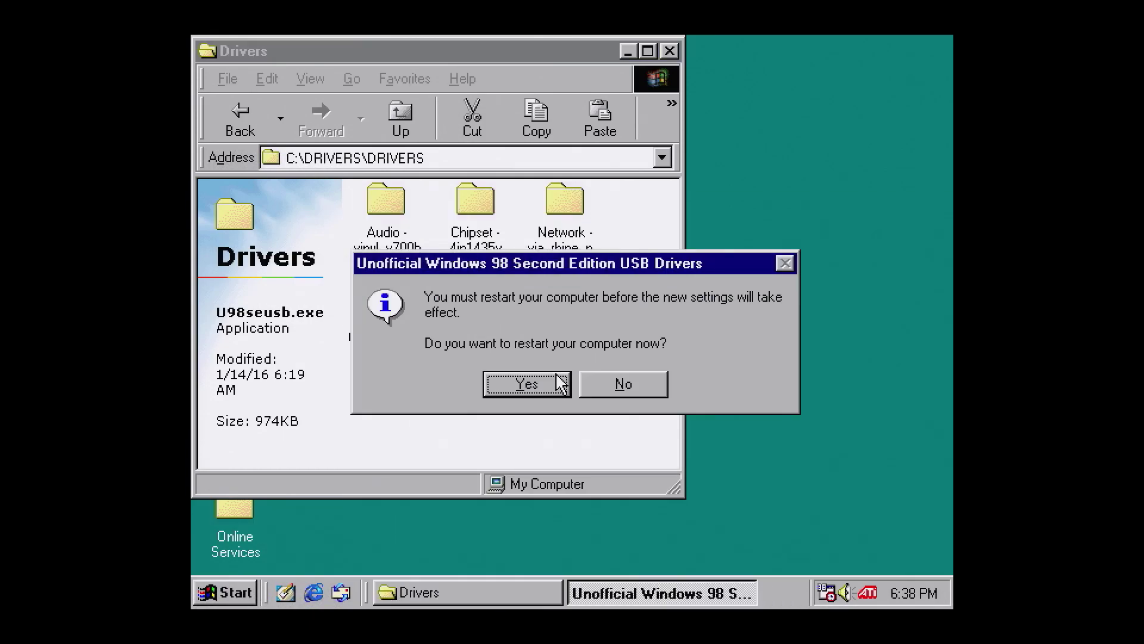
{"action": "left_click", "coordinate": [560, 383]}
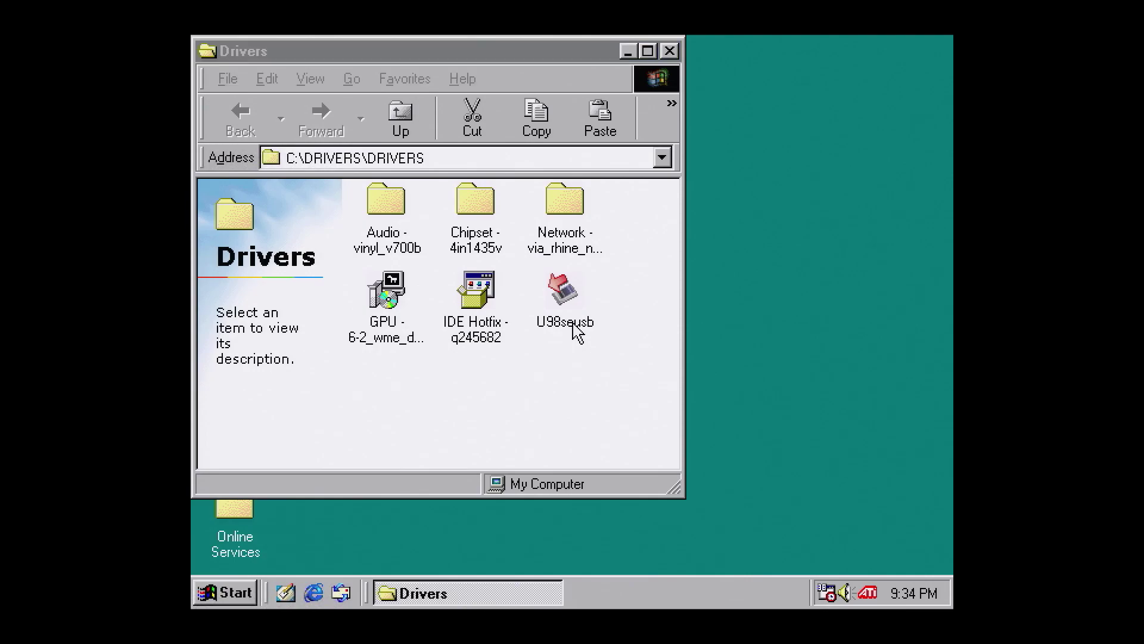
- Check Removable Disk (D:) contents and properties (7.44 GB FAT32, 6.10 GB free), then close Explorer
{"action": "key", "text": "super+e"}
{"action": "double_click", "coordinate": [400, 299]}
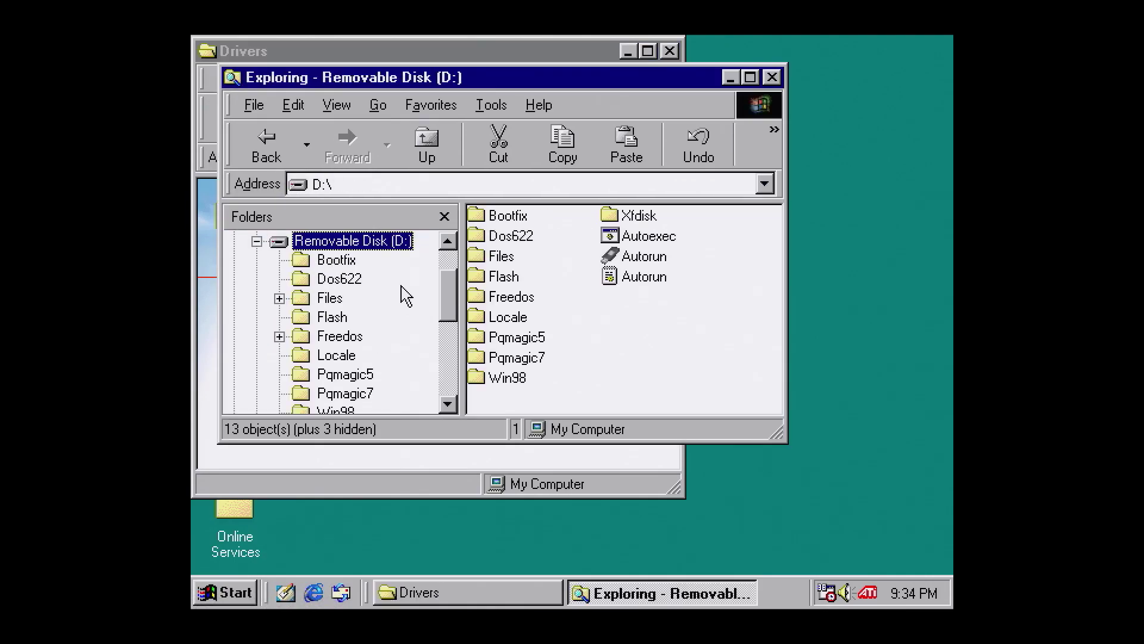
{"action": "left_click", "coordinate": [751, 77]}
{"action": "left_click_drag", "start_coordinate": [699, 500], "coordinate": [462, 176]}
{"action": "left_click", "coordinate": [574, 264]}
{"action": "right_click", "coordinate": [332, 217]}
{"action": "left_click", "coordinate": [386, 412]}
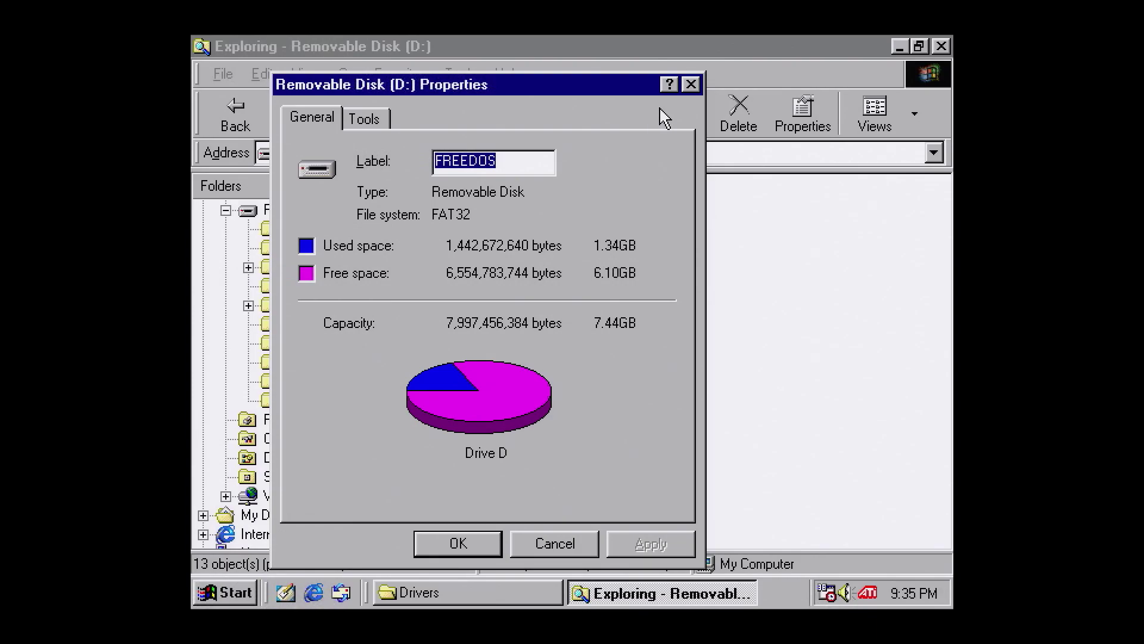
{"action": "left_click", "coordinate": [691, 86]}
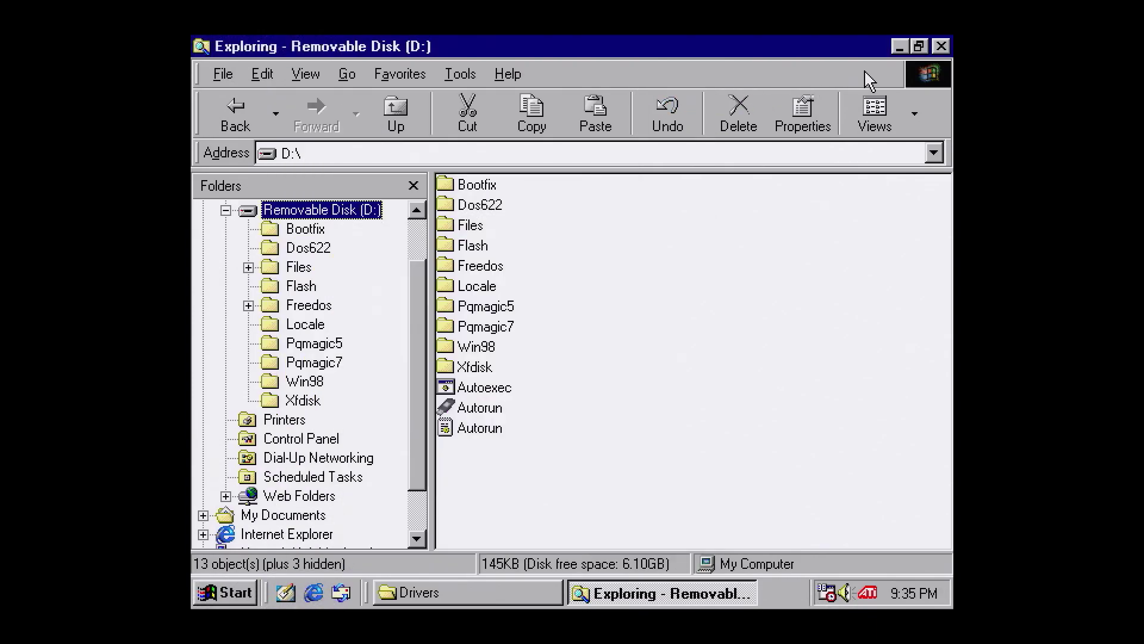
{"action": "left_click", "coordinate": [940, 46]}
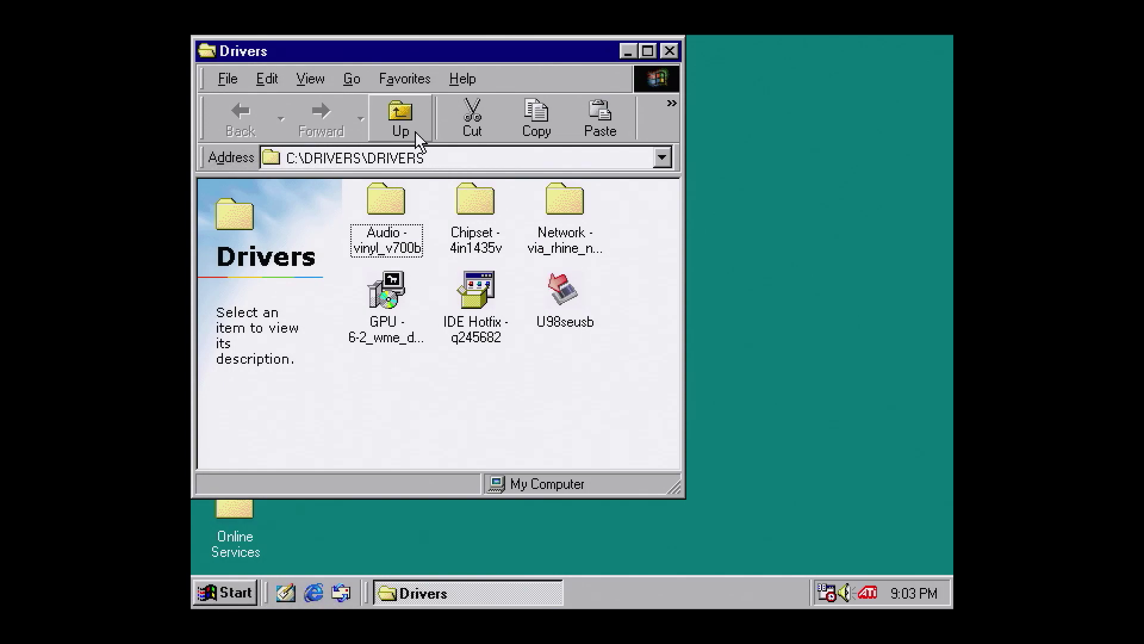
- Run Dx7a_en from C:\UTILS to install DirectX 7.0a, accept the license, and restart
{"action": "left_click", "coordinate": [406, 125]}
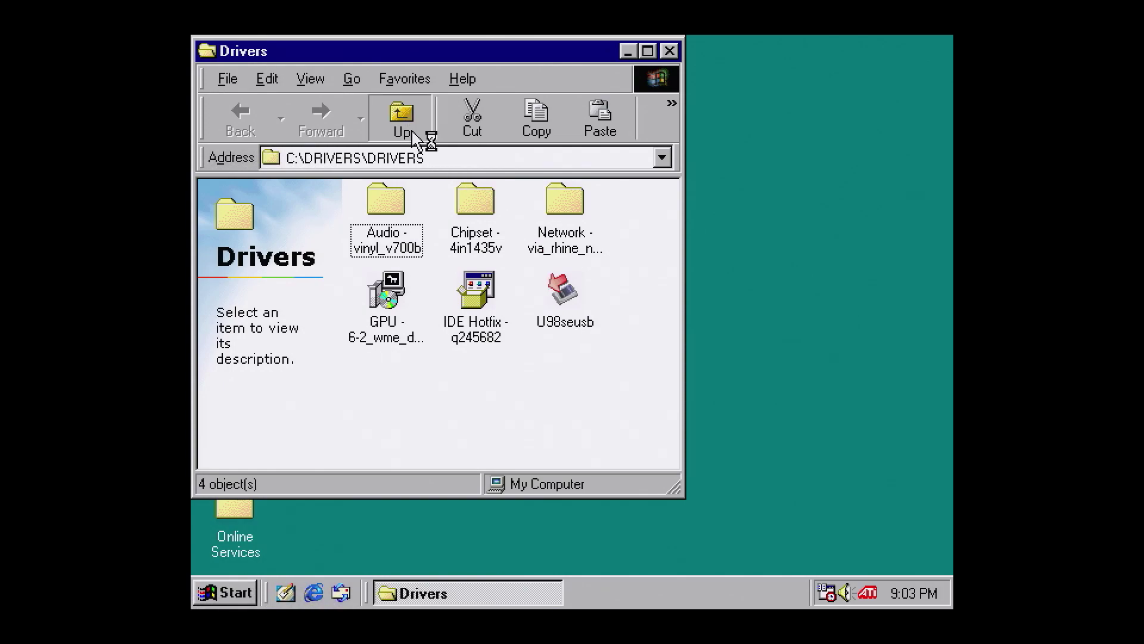
{"action": "left_click", "coordinate": [414, 134]}
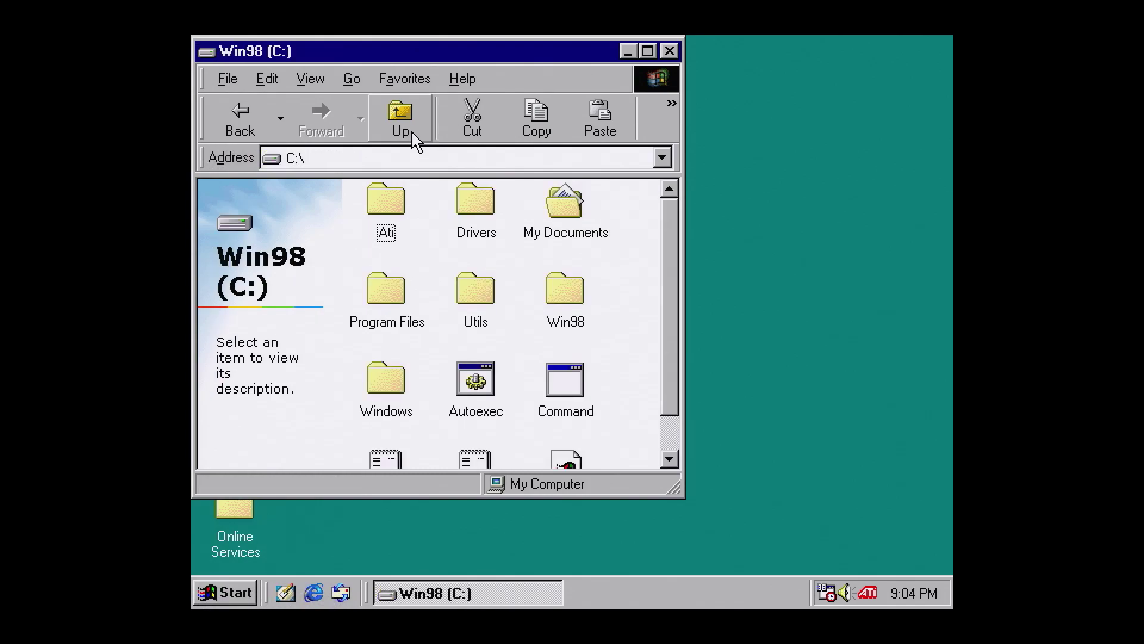
{"action": "double_click", "coordinate": [480, 310]}
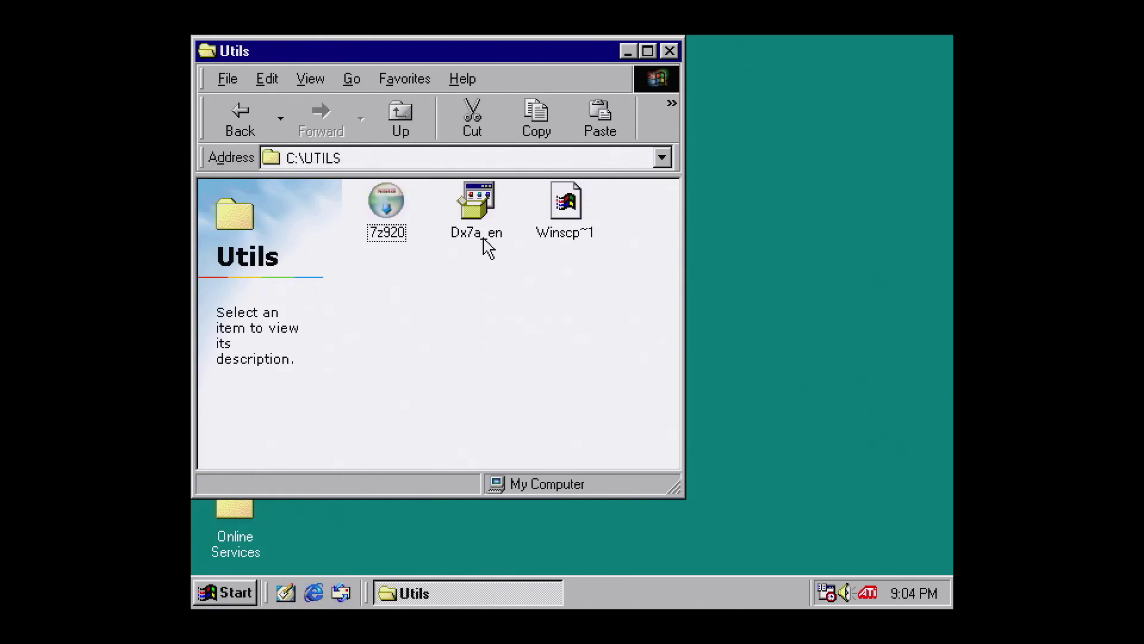
{"action": "double_click", "coordinate": [483, 217]}
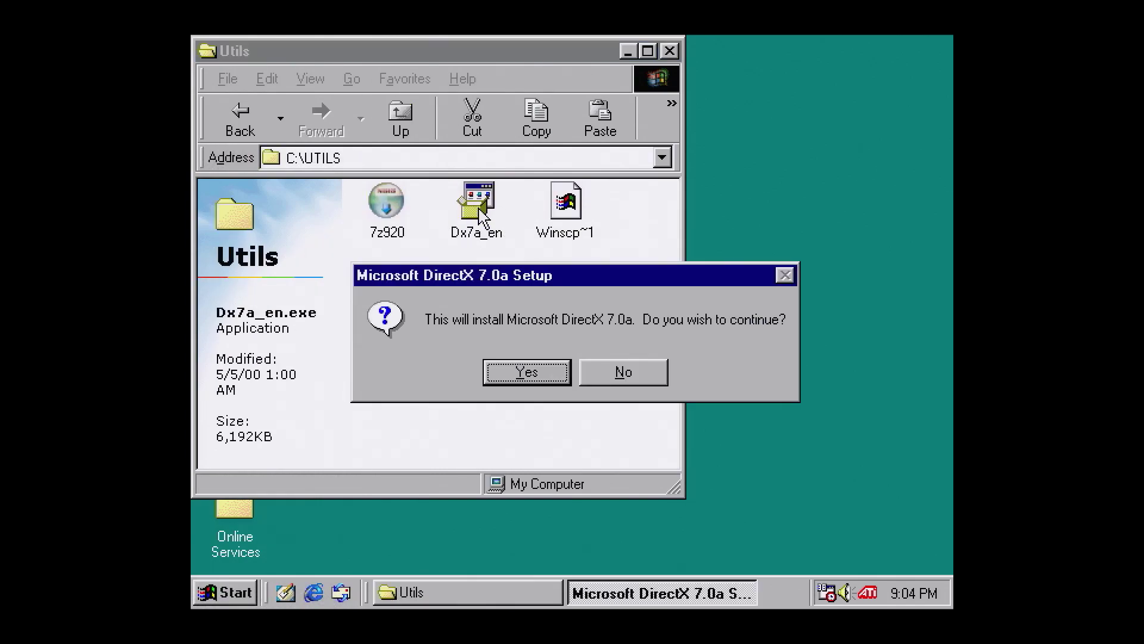
{"action": "left_click", "coordinate": [553, 372]}
{"action": "left_click", "coordinate": [631, 497]}
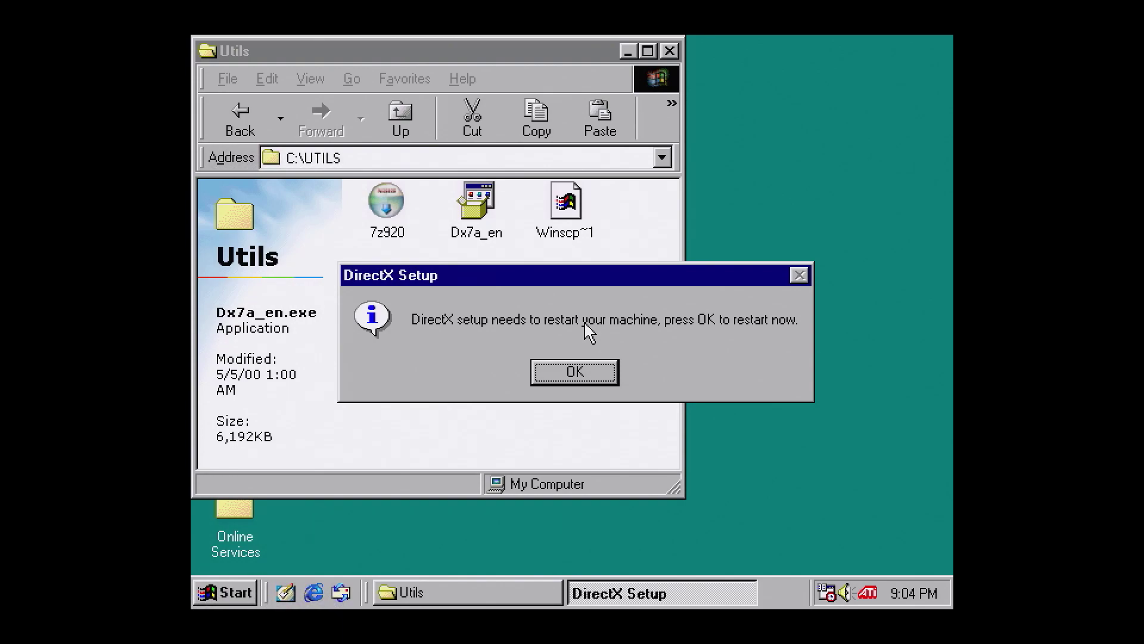
{"action": "left_click", "coordinate": [585, 370]}
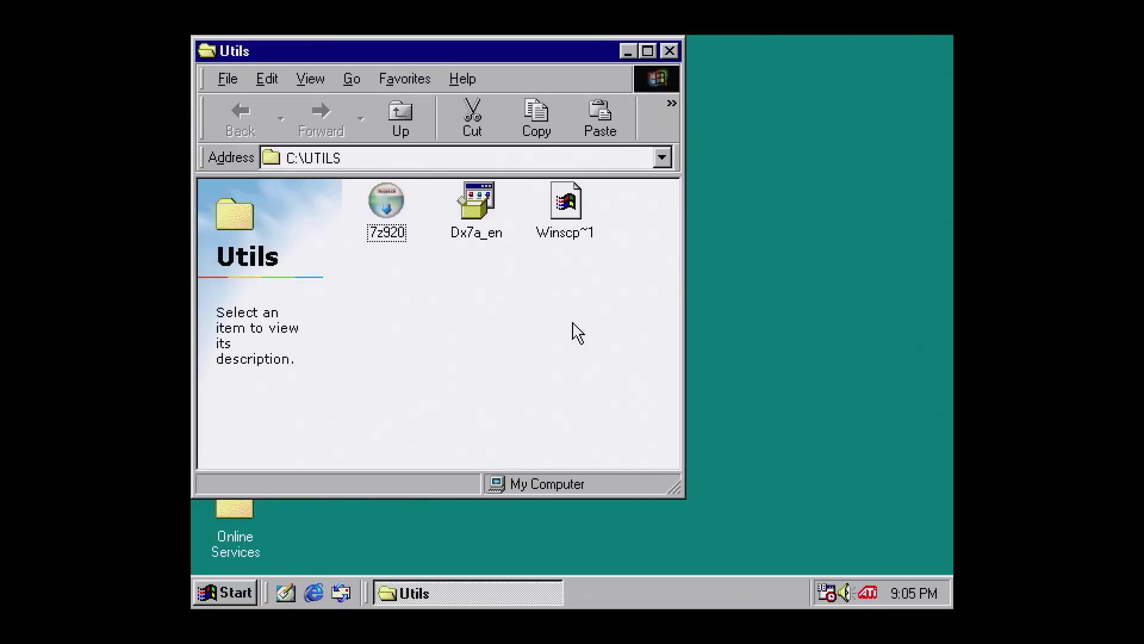
- Extract the WinSCP archive to WINSCP~1 and launch WinSCP maximized
{"action": "right_click", "coordinate": [572, 205]}
{"action": "mouse_move", "coordinate": [620, 237]}
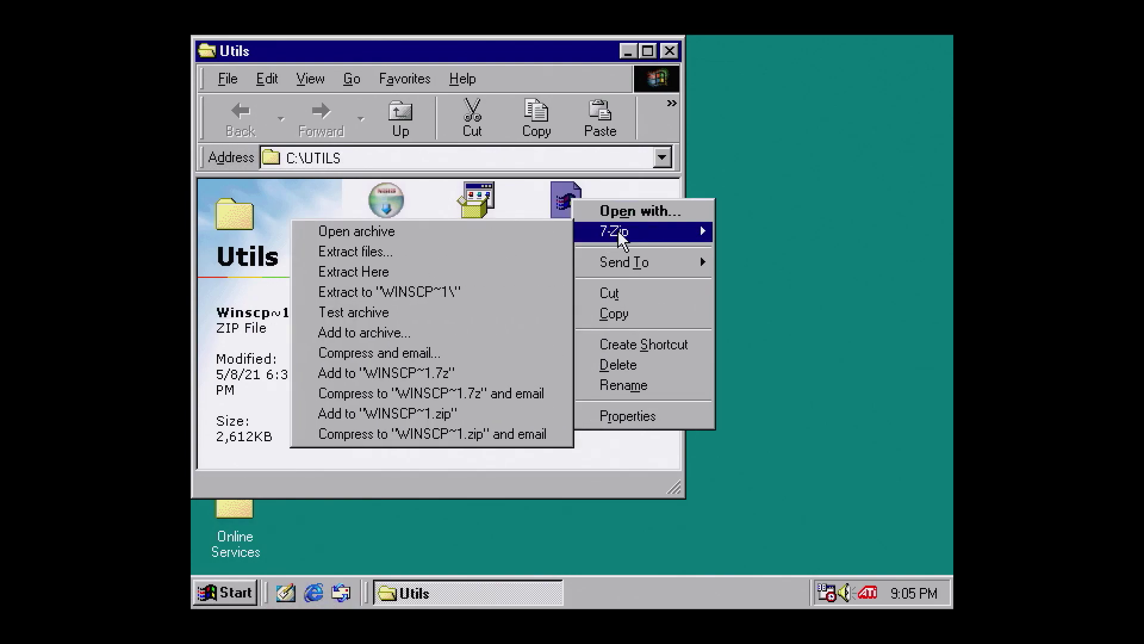
{"action": "left_click", "coordinate": [518, 292]}
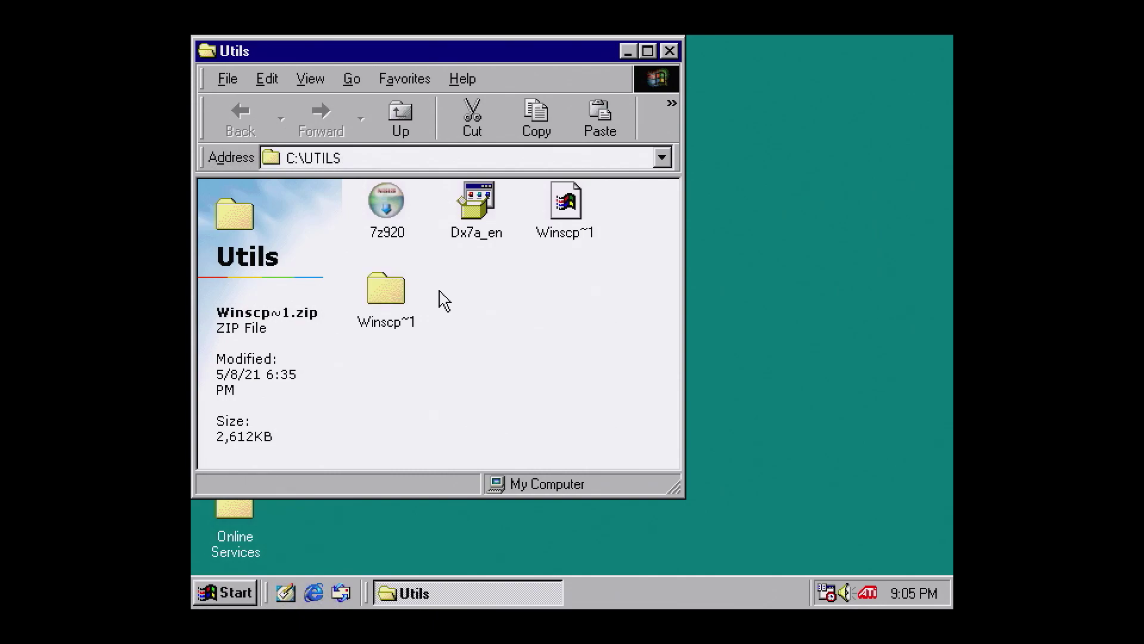
{"action": "double_click", "coordinate": [398, 296]}
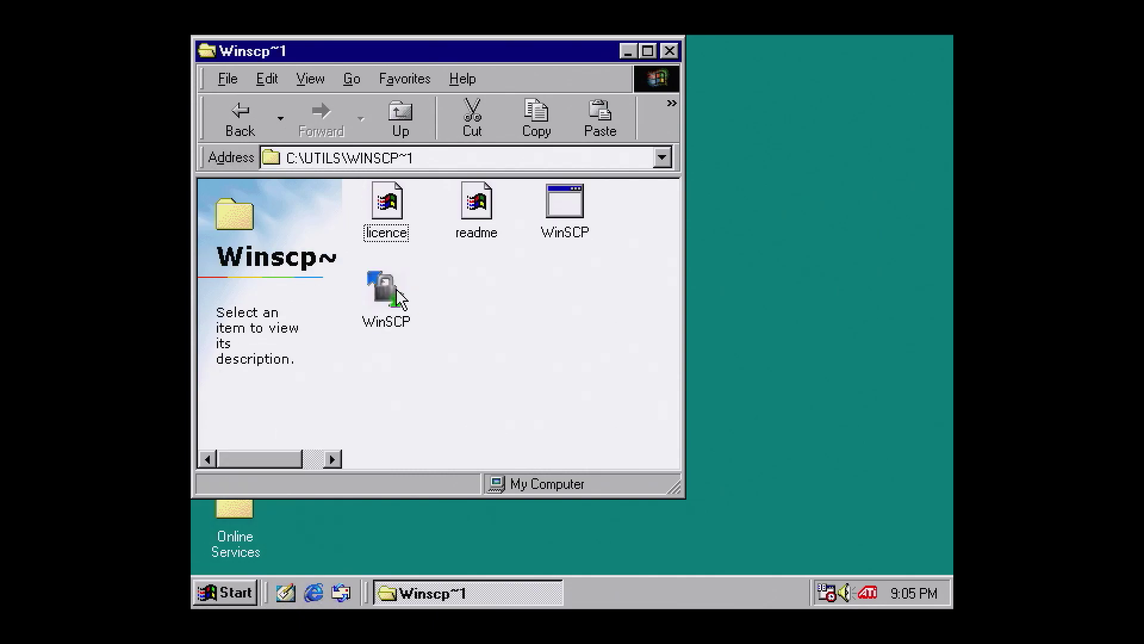
{"action": "double_click", "coordinate": [394, 298]}
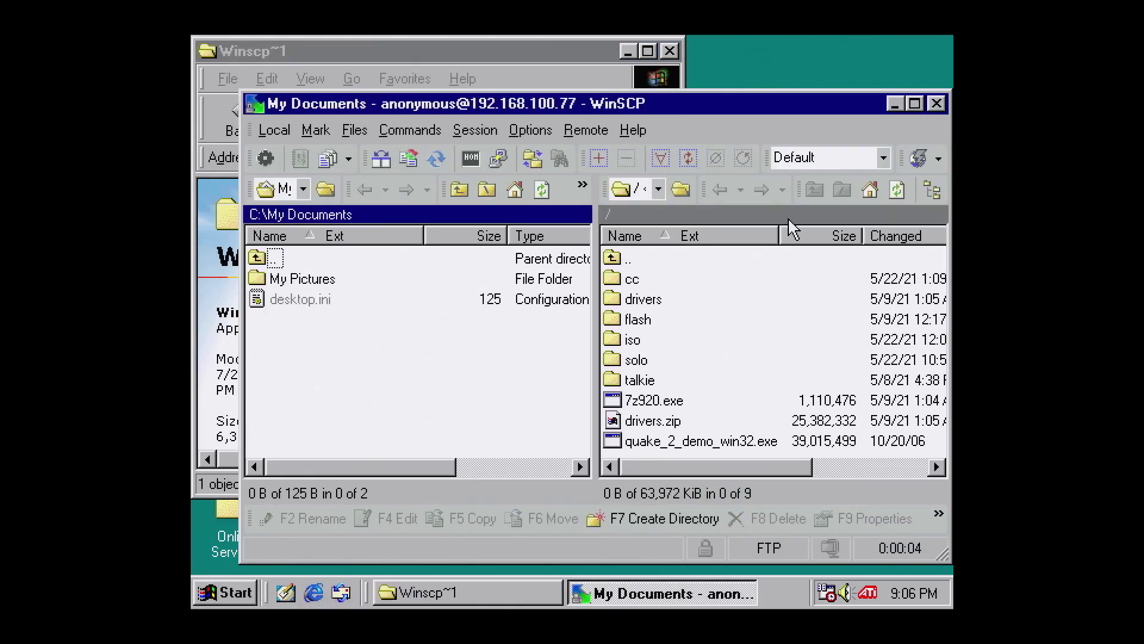
{"action": "left_click", "coordinate": [915, 107]}
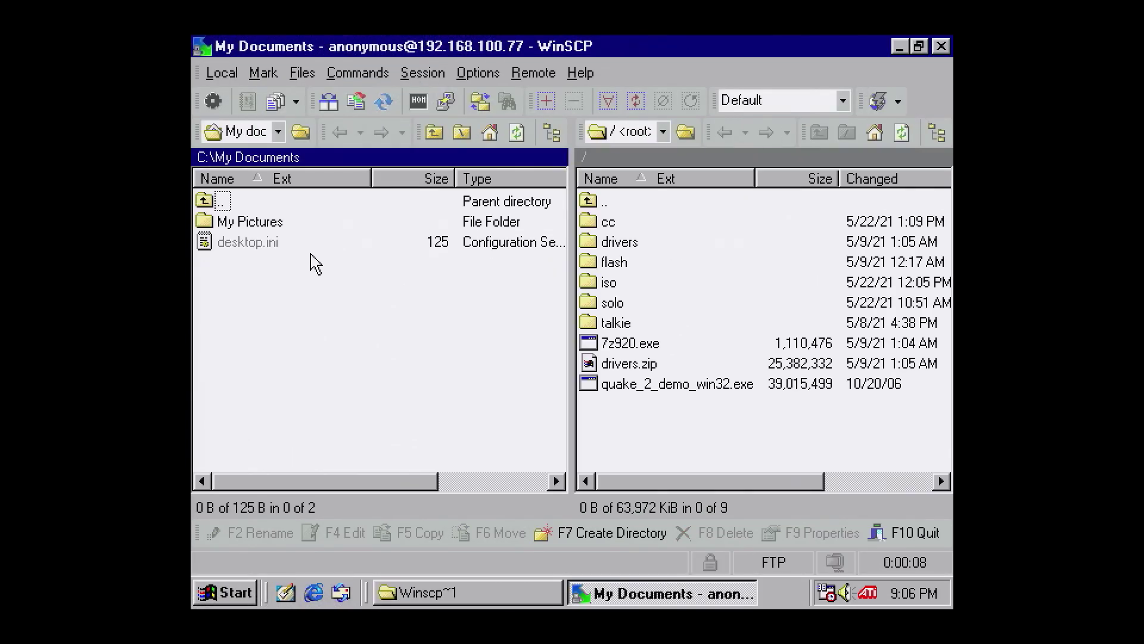
- Create a new GAMES folder on local C:\ in WinSCP
{"action": "double_click", "coordinate": [220, 202]}
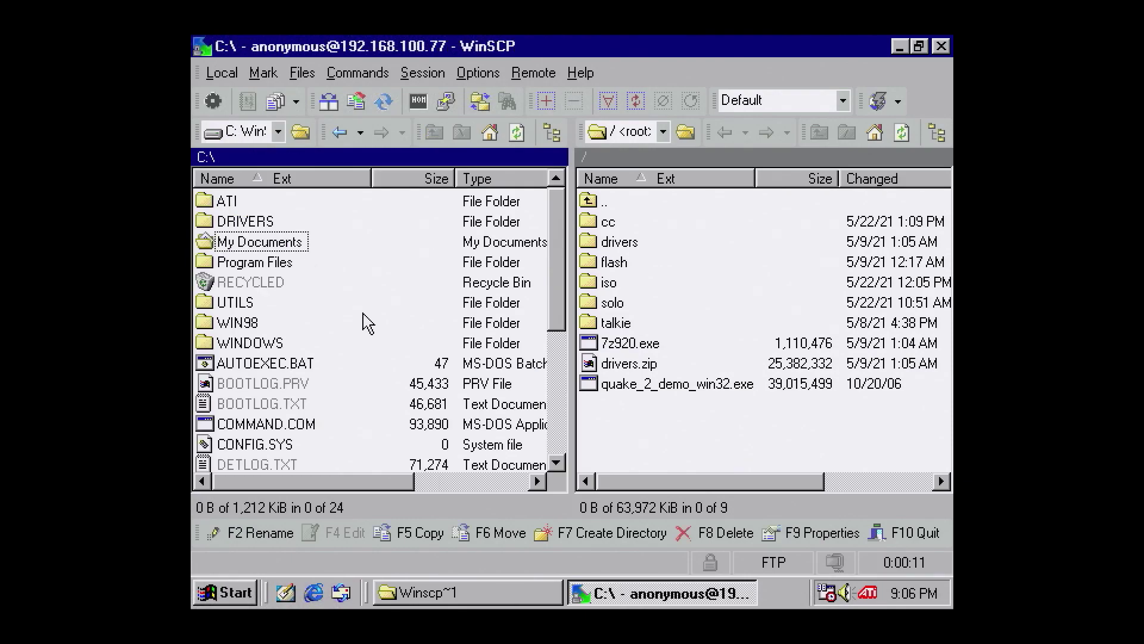
{"action": "right_click", "coordinate": [398, 378]}
{"action": "left_click", "coordinate": [493, 500]}
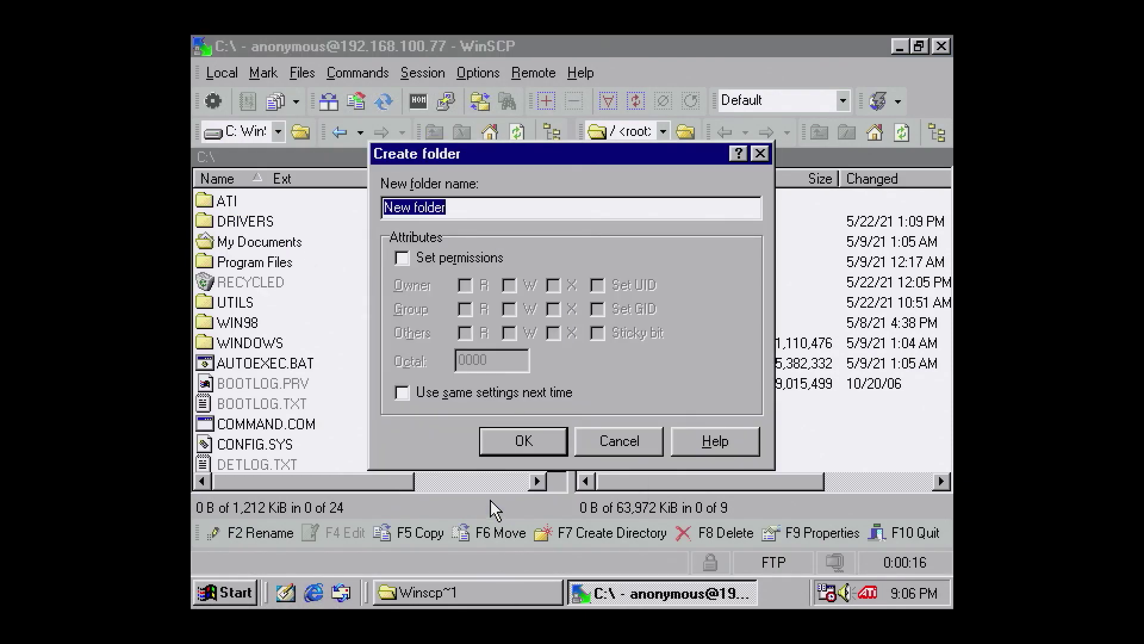
{"action": "type", "text": "GAMES"}
{"action": "key", "text": "Return"}
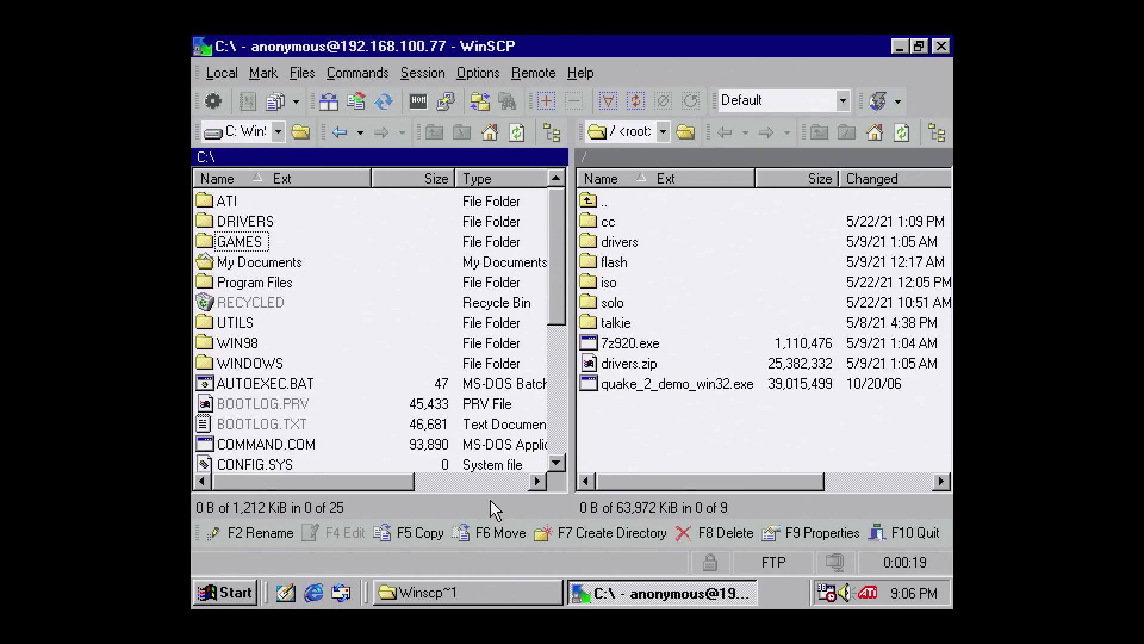
- Copy quake_2_demo_win32.exe from the server into C:\GAMES
{"action": "left_click", "coordinate": [240, 247]}
{"action": "double_click", "coordinate": [240, 247]}
{"action": "left_click_drag", "start_coordinate": [659, 385], "coordinate": [409, 294]}
{"action": "left_click", "coordinate": [640, 408]}
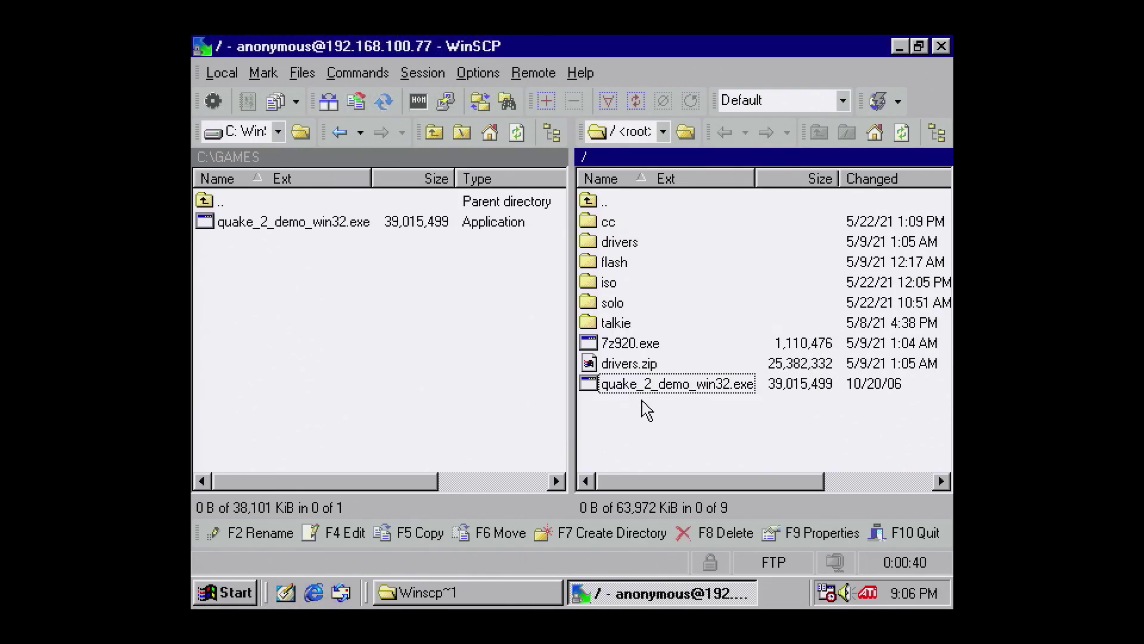
- Close WinSCP, browse up to C:\GAMES and run the quake_2_demo_win32 self-extractor
{"action": "left_click", "coordinate": [941, 46]}
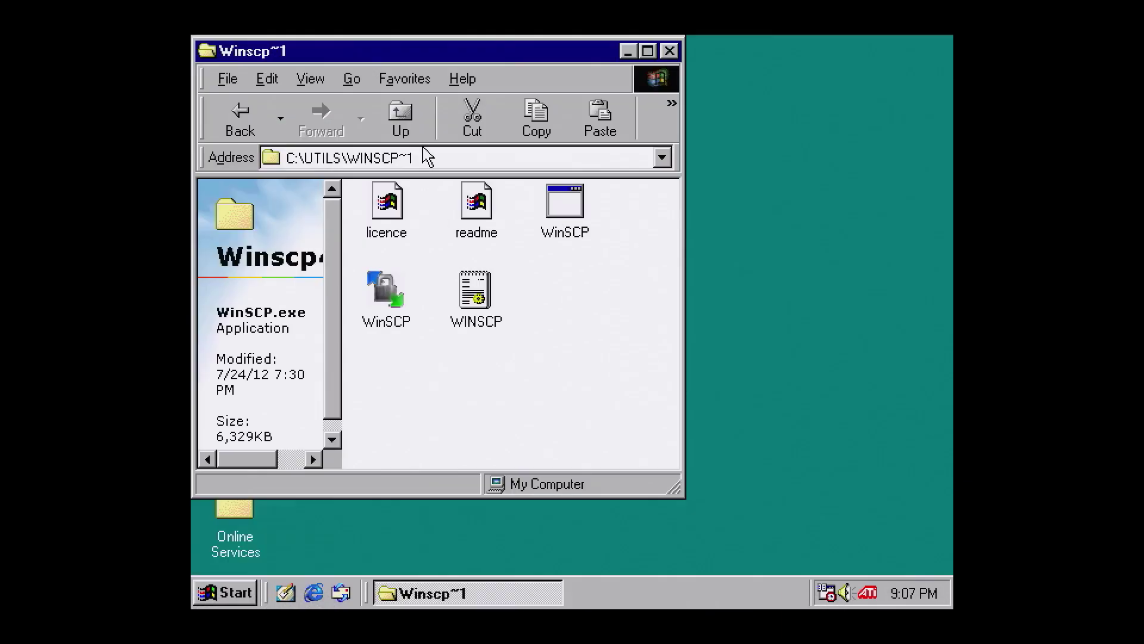
{"action": "left_click", "coordinate": [402, 128]}
{"action": "left_click", "coordinate": [402, 129]}
{"action": "double_click", "coordinate": [563, 217]}
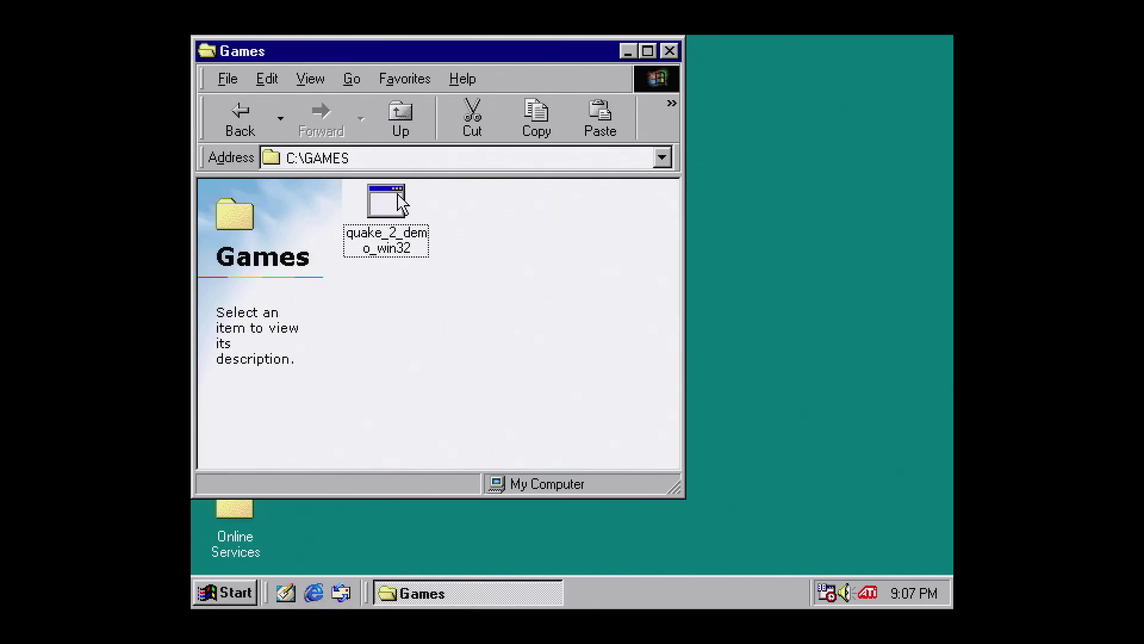
{"action": "double_click", "coordinate": [395, 201]}
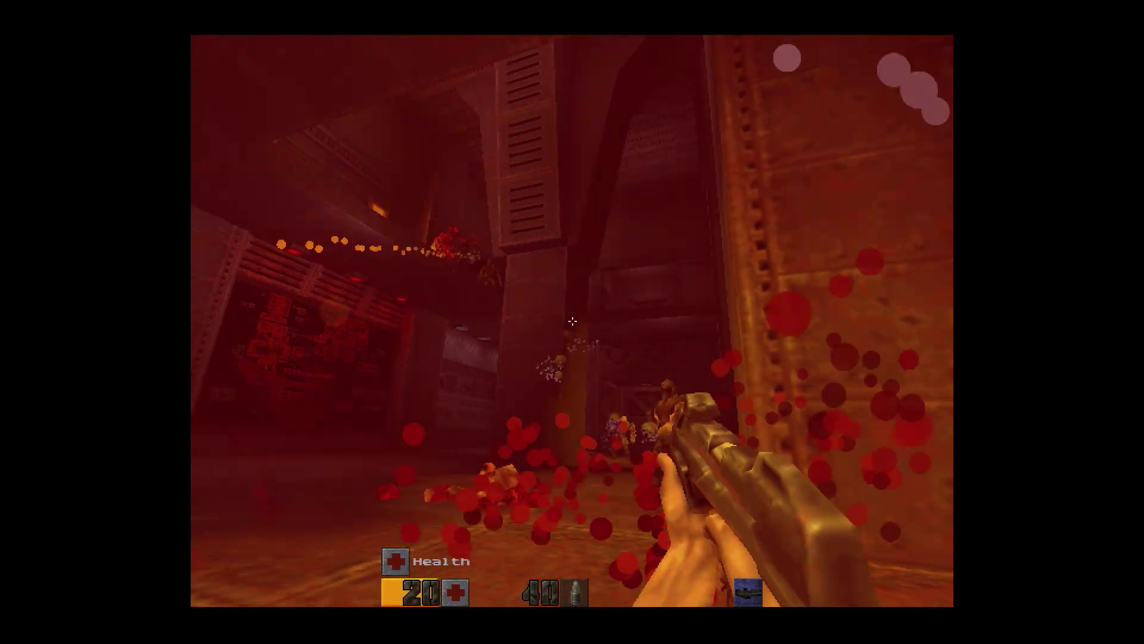
- Fight the enemies down the corridors, firing and switching between grenades, machinegun and other weapons
{"action": "left_click", "coordinate": [573, 321]}
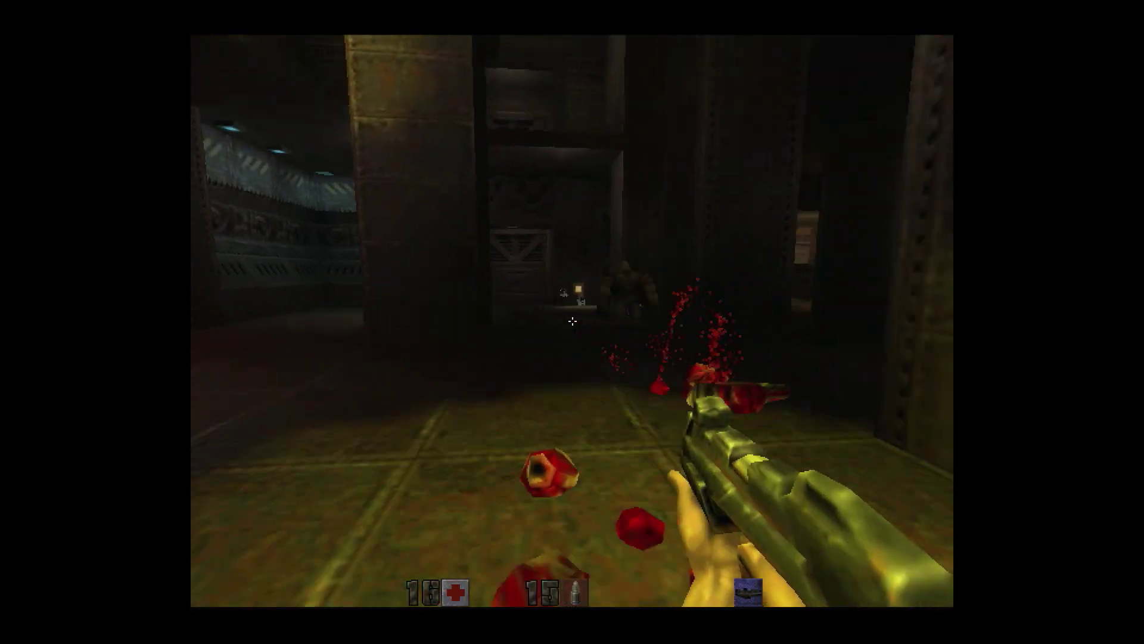
{"action": "left_click", "coordinate": [572, 322]}
{"action": "key", "text": "g"}
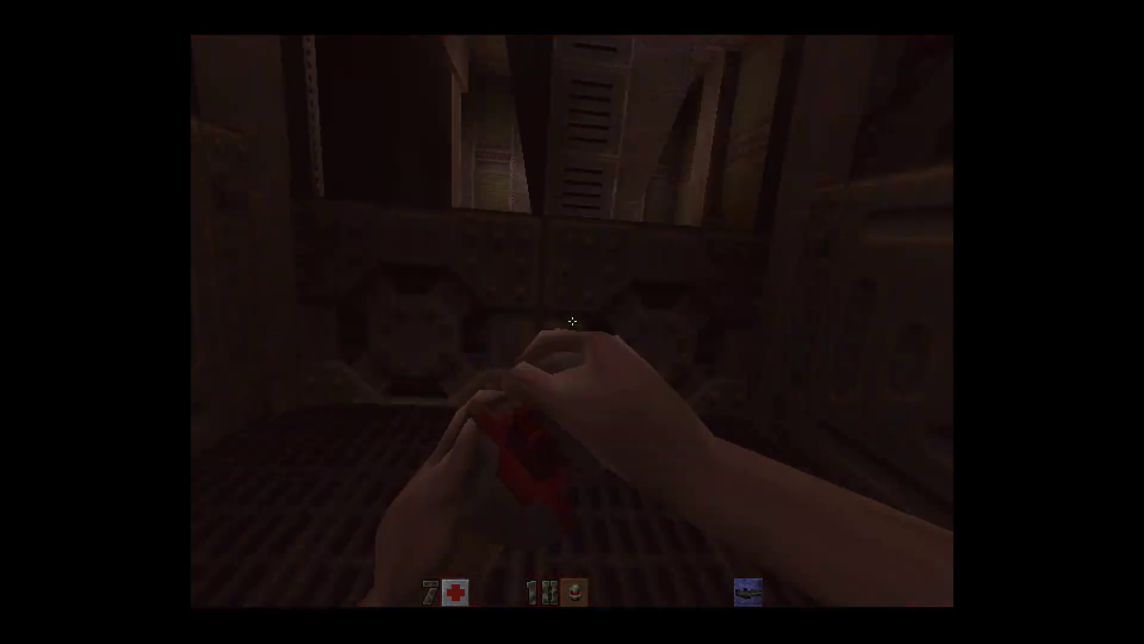
{"action": "left_click", "coordinate": [572, 321]}
{"action": "key", "text": "w"}
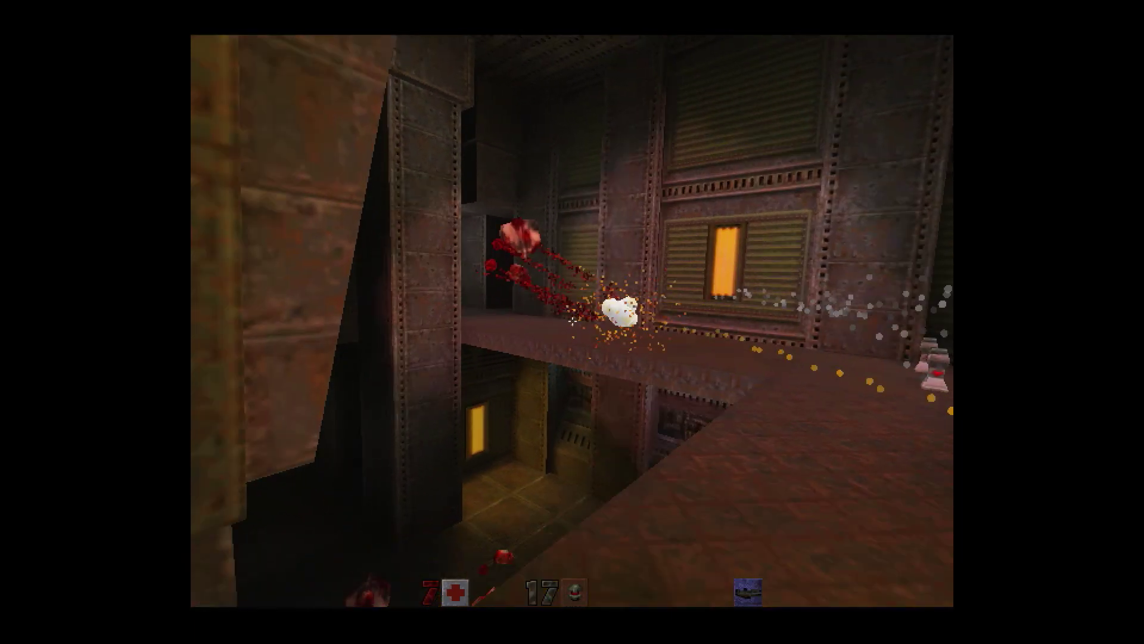
{"action": "key", "text": "w"}
{"action": "key", "text": "4"}
{"action": "key", "text": "2"}
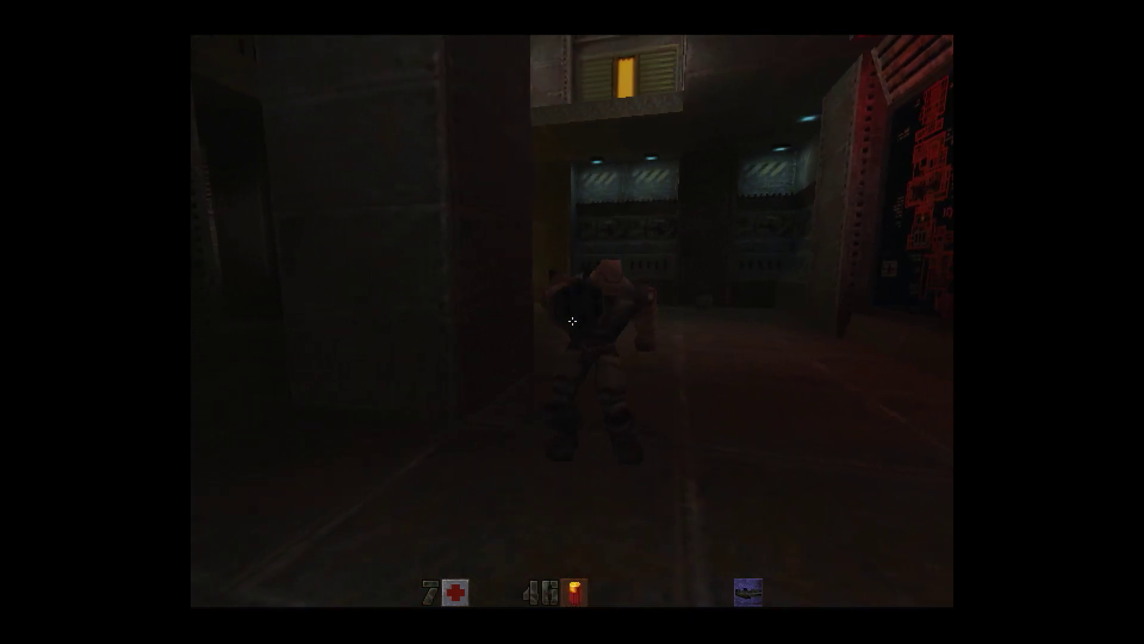